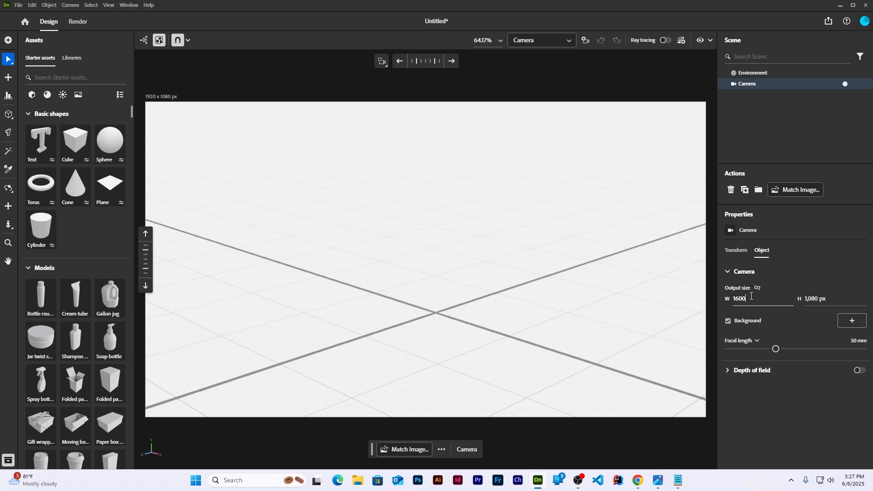
- Set the camera's output size to 1600 by 1600 px
key(Tab)
text(1600)
click(750, 298)
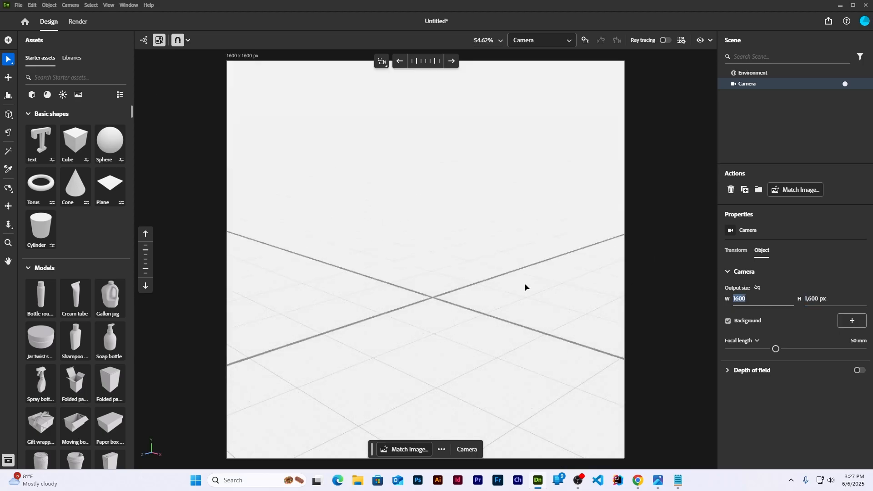
click(487, 281)
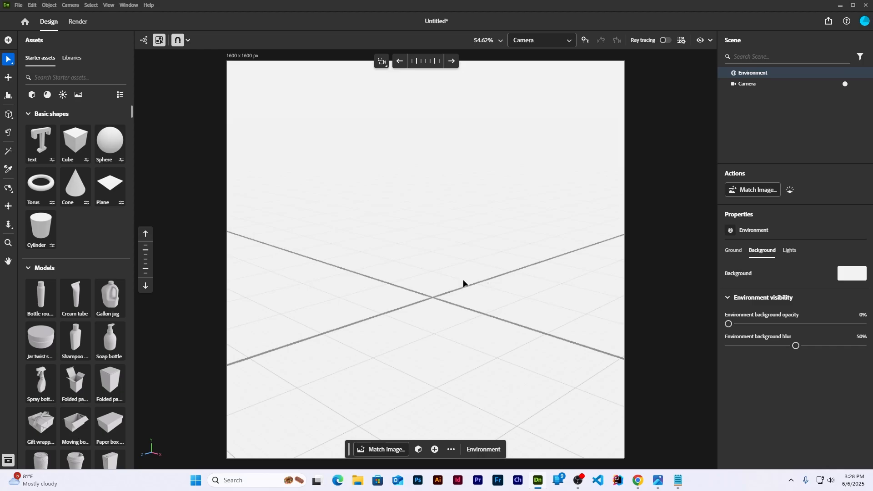
- Add a plane to the scene and scale it up to about 89 cm per side as a floor
click(109, 187)
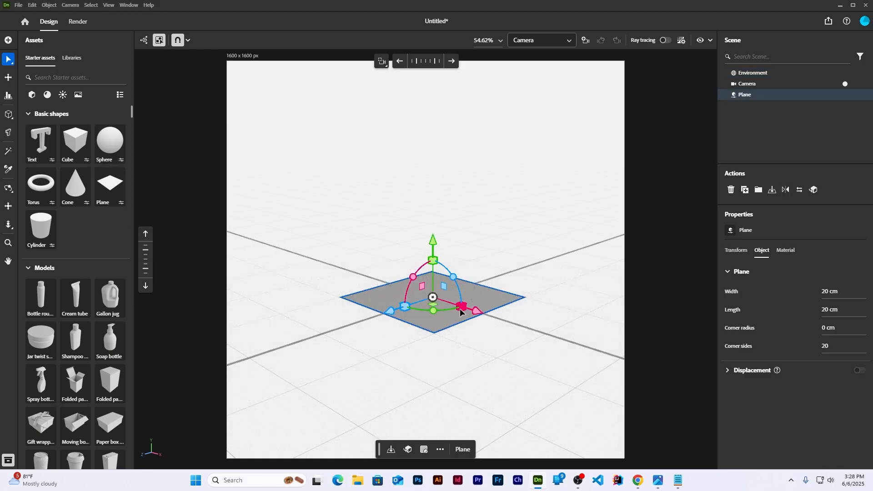
drag(460, 308, 560, 427)
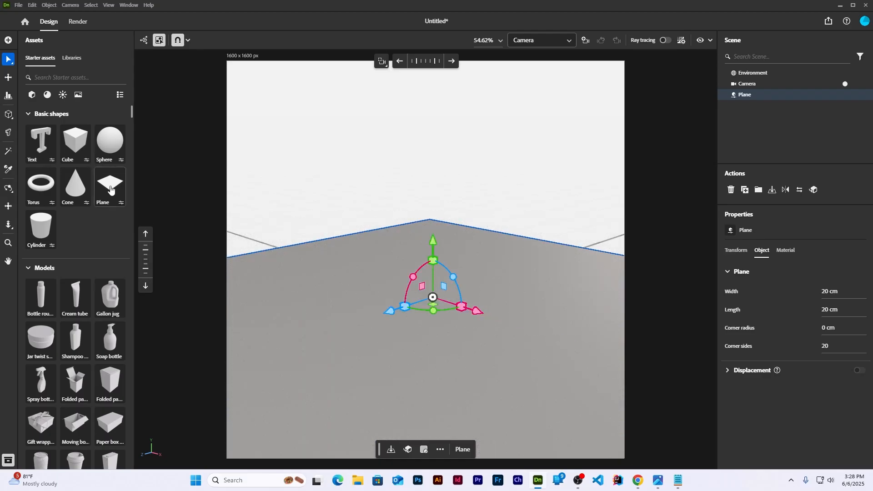
- Add a cube and reshape it into a long, thin wall about 30 cm tall standing on the plane
click(75, 141)
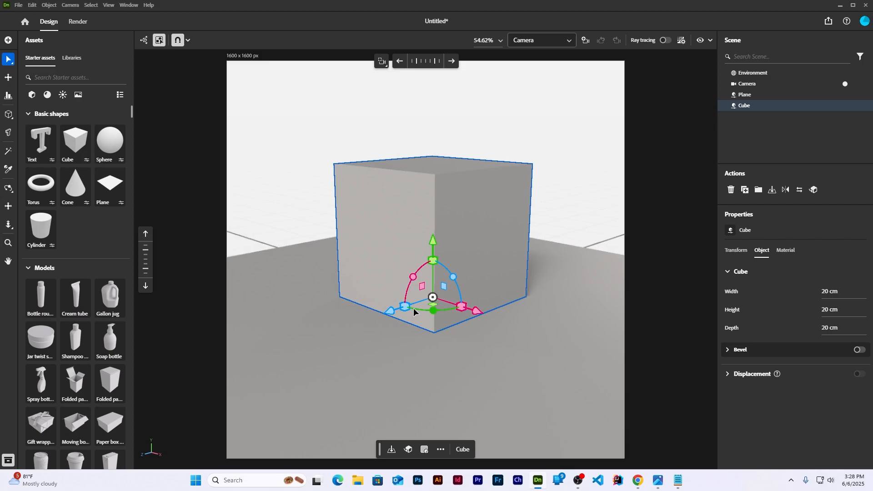
drag(405, 307, 530, 359)
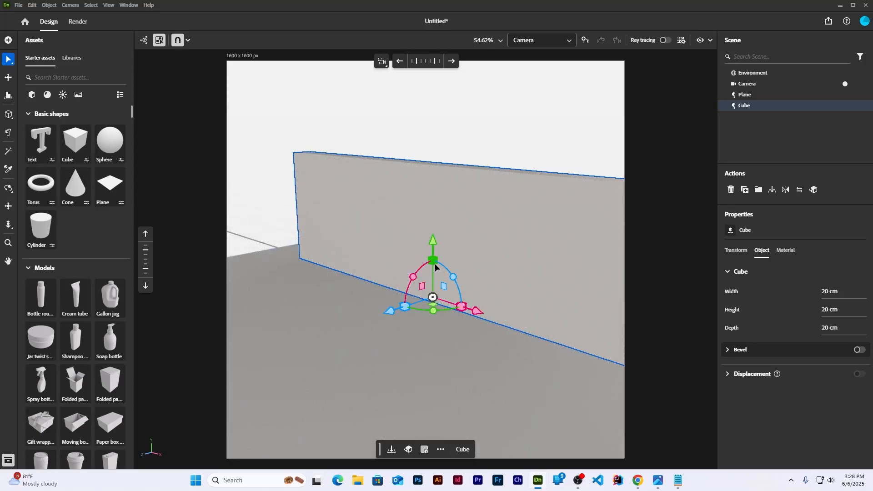
drag(435, 264, 435, 250)
click(384, 343)
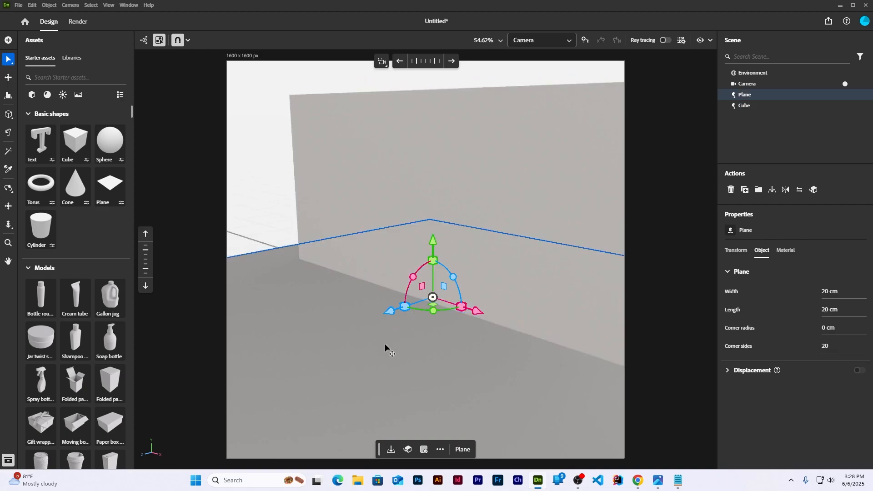
- Duplicate the wall cube and reduce the copy's height to about 6 cm to make a low wall
click(387, 183)
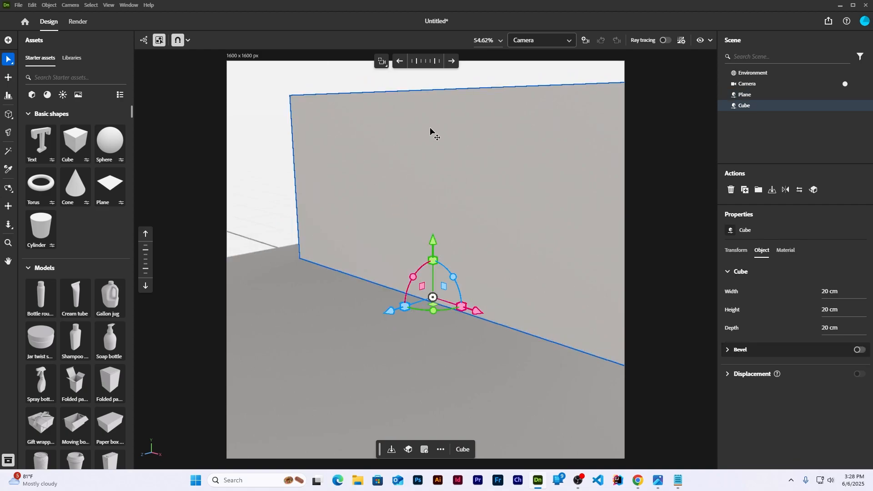
right_click(512, 190)
click(441, 160)
alt+drag(467, 176, 437, 211)
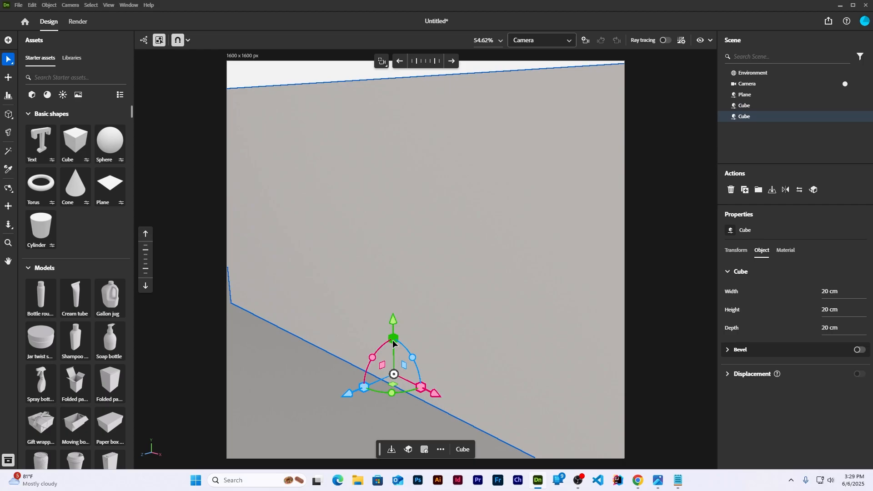
drag(395, 338, 505, 376)
- Set the low wall's Y rotation to 90° and move it to the floor's far side, at about X -36 cm
click(736, 250)
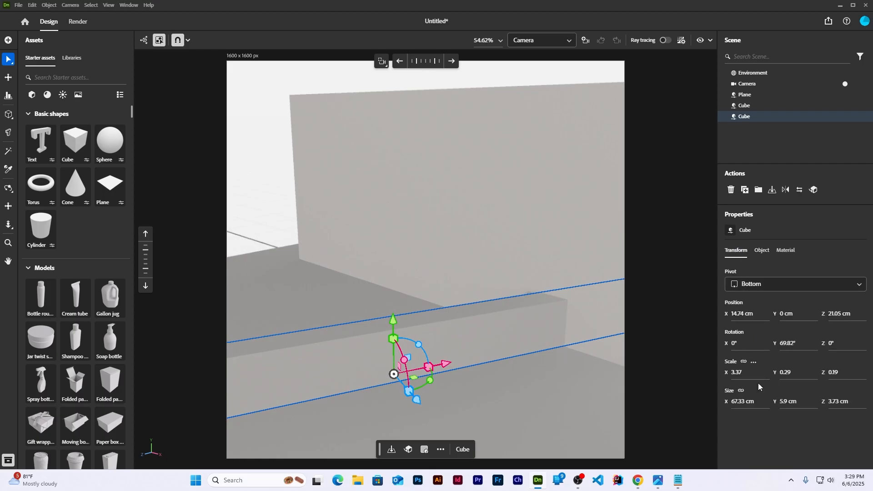
text(90)
key(Return)
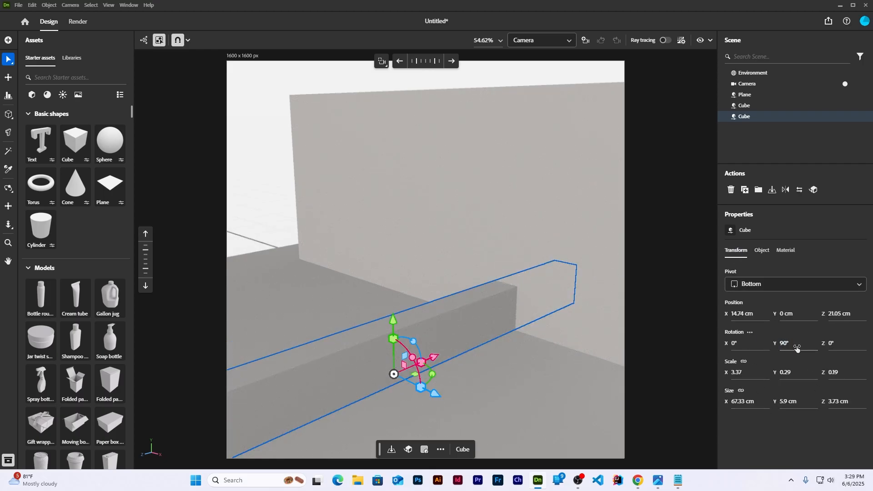
drag(436, 395, 215, 266)
click(380, 317)
click(477, 72)
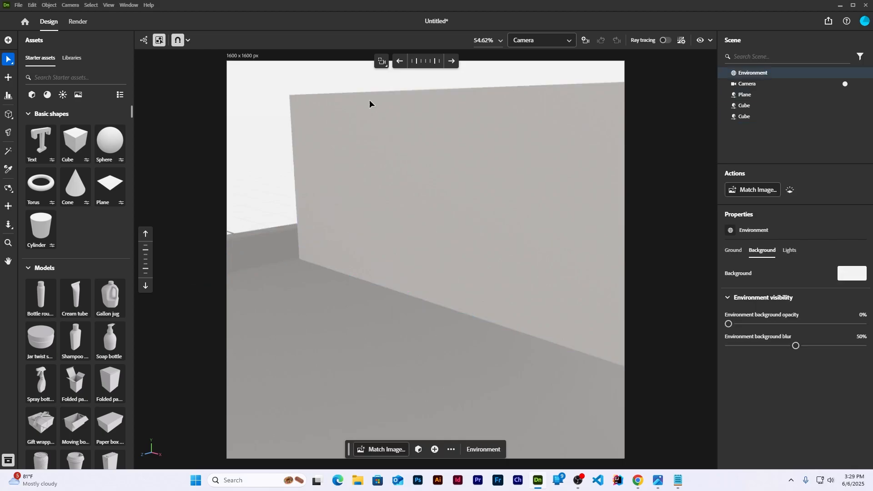
- Use the City plaza 01 starter image as the scene background
click(78, 97)
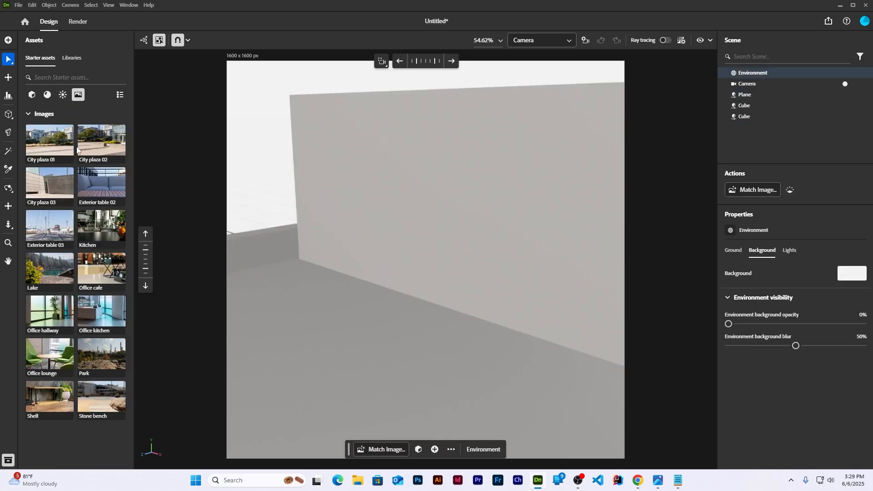
click(35, 136)
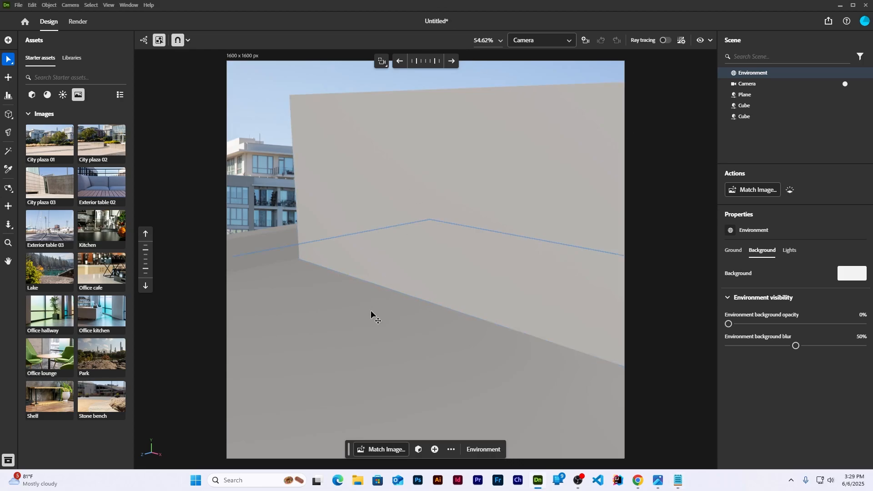
- Group the plane and both cubes together
click(425, 311)
click(745, 106)
click(748, 117)
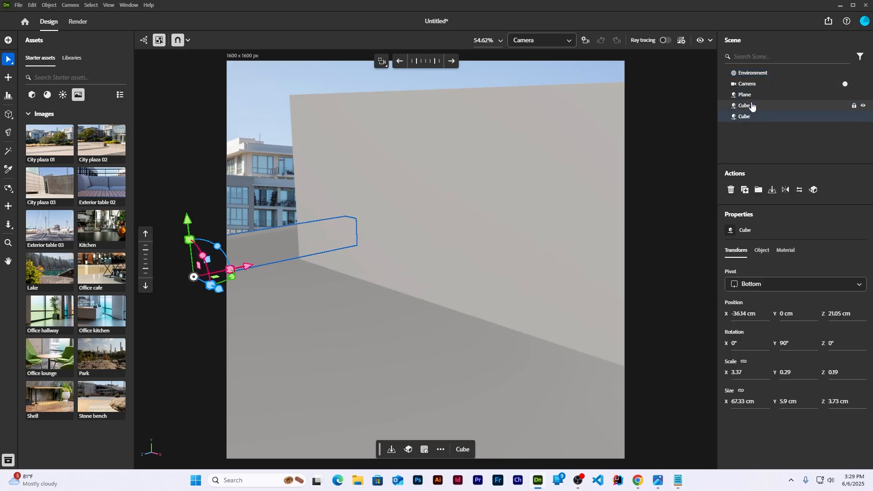
shift+click(742, 96)
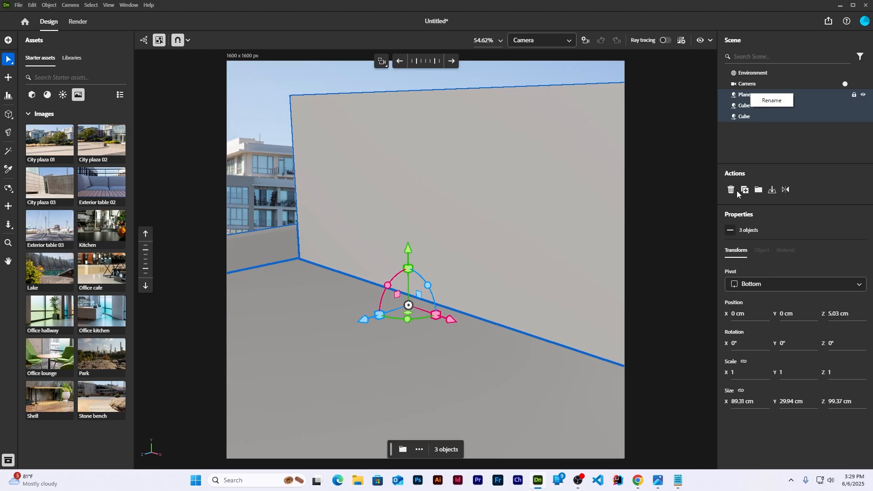
click(759, 191)
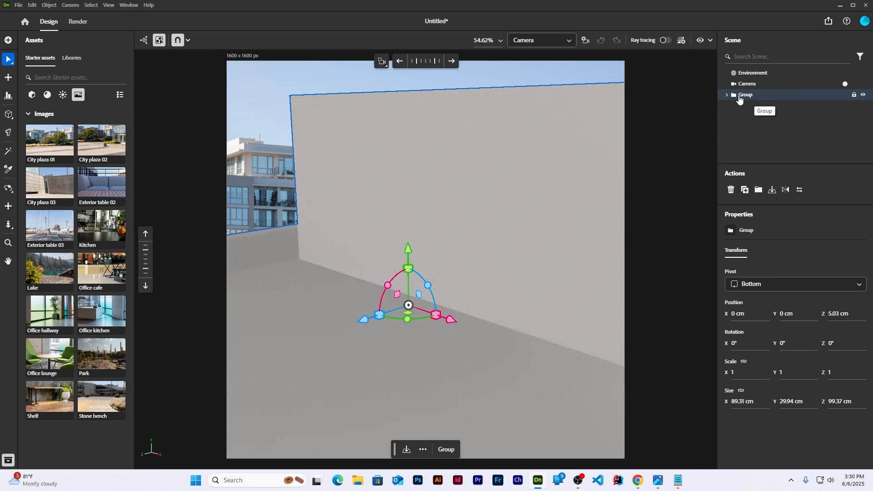
- Apply the Matte material to the grouped floor and walls
click(47, 95)
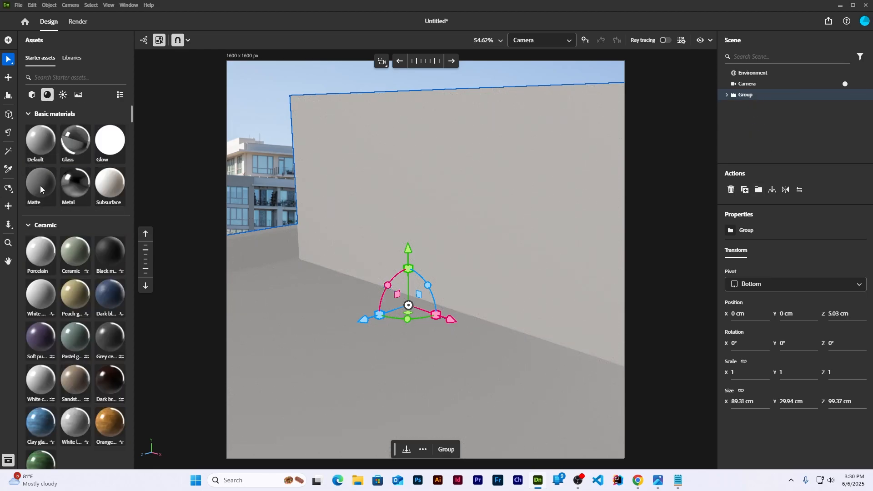
drag(40, 184, 554, 156)
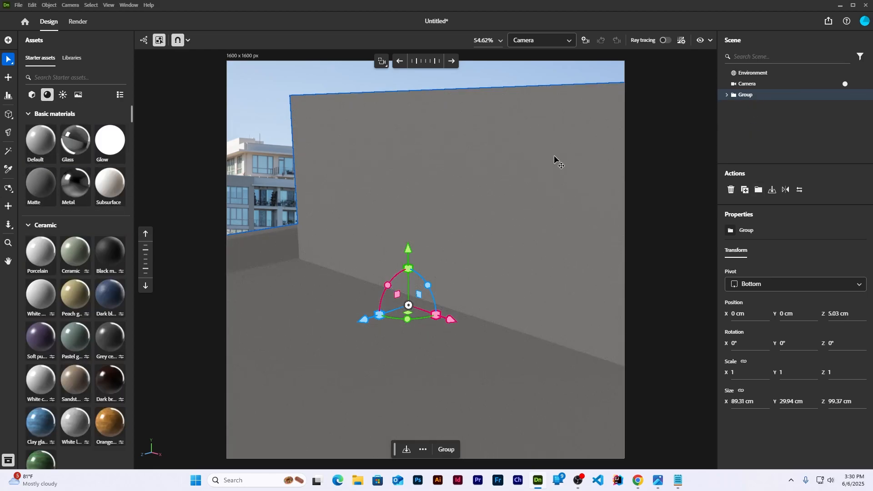
- Set the base color of the plane's matte material to hex 8685EF
click(726, 95)
click(761, 106)
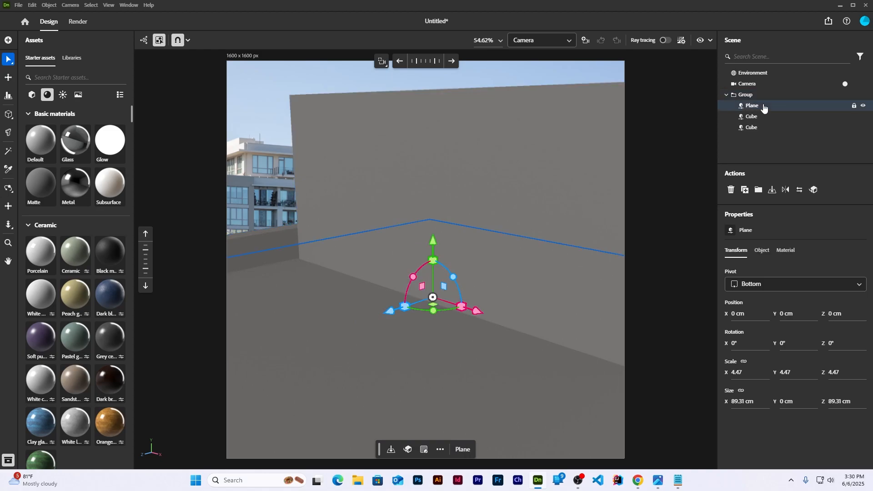
click(789, 257)
click(863, 463)
click(788, 419)
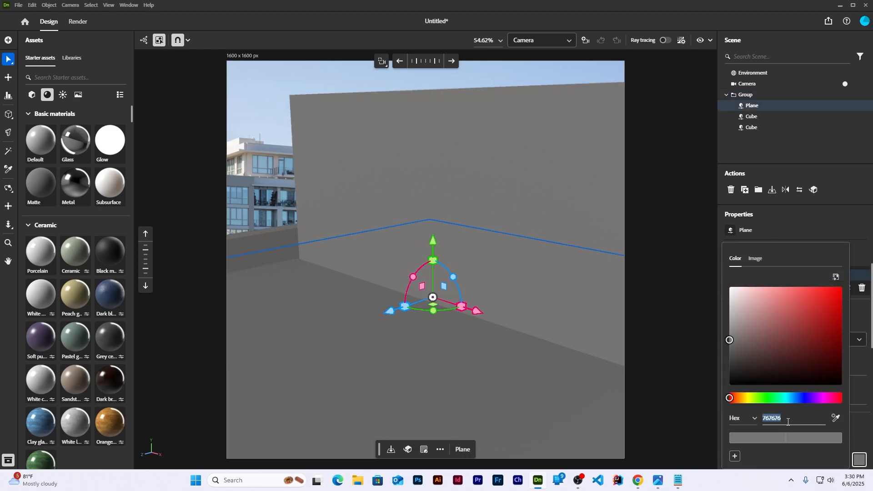
text(8685EF)
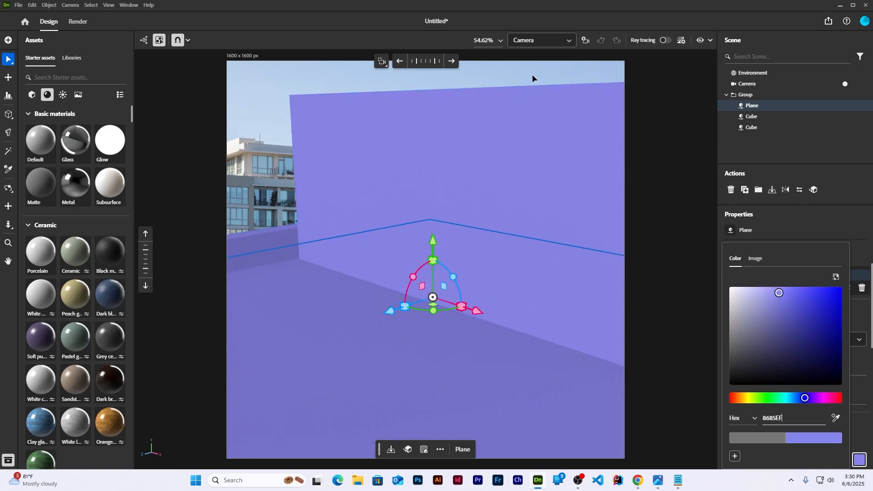
- Deselect everything and preview the scene with ray tracing, turning it off again when done
click(463, 386)
click(252, 96)
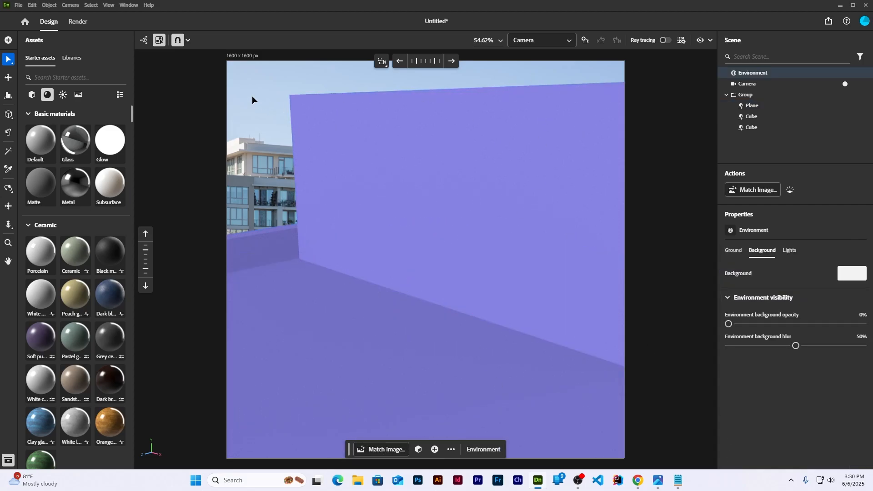
click(663, 40)
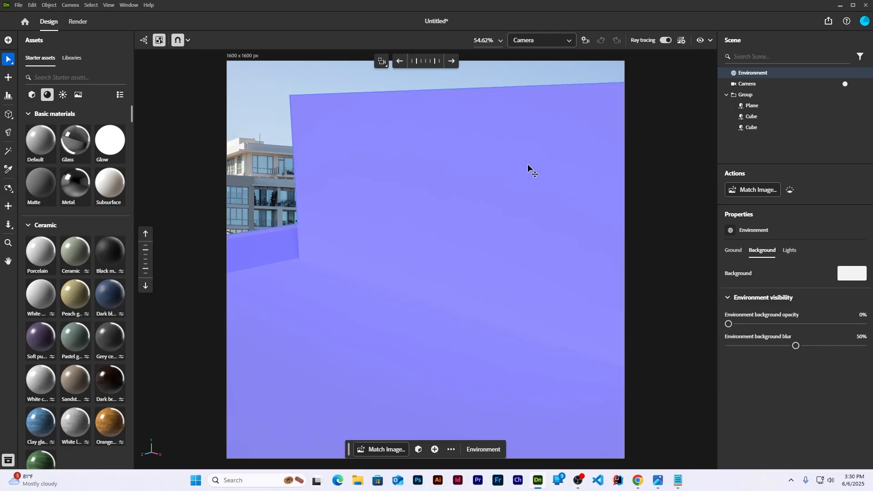
click(666, 41)
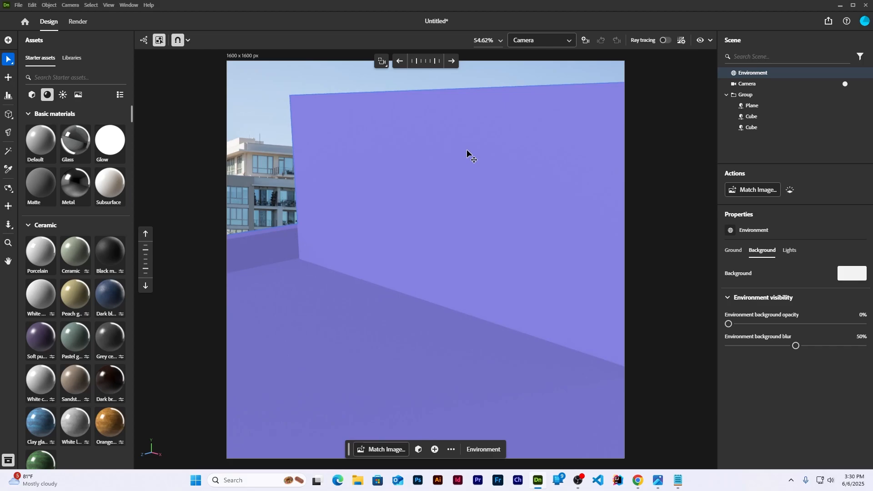
- Move the tall wall cube farther back within the group and make it slightly taller
click(462, 222)
drag(359, 322, 407, 306)
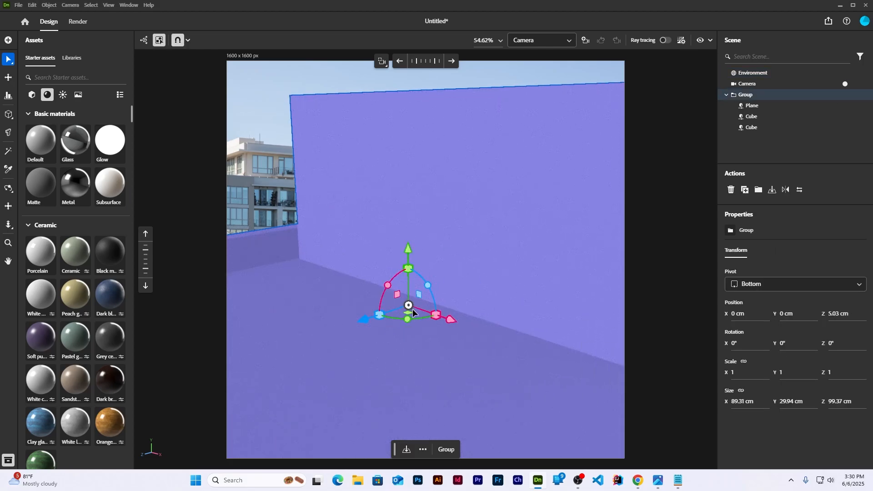
click(752, 117)
click(755, 128)
click(764, 116)
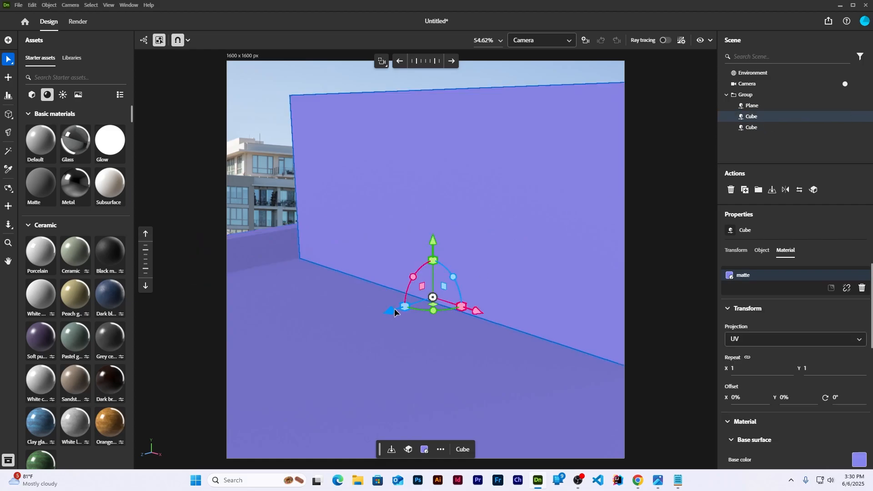
drag(394, 311, 451, 284)
mouse_move(487, 245)
mouse_down()
mouse_move(488, 237)
mouse_move(495, 242)
mouse_up()
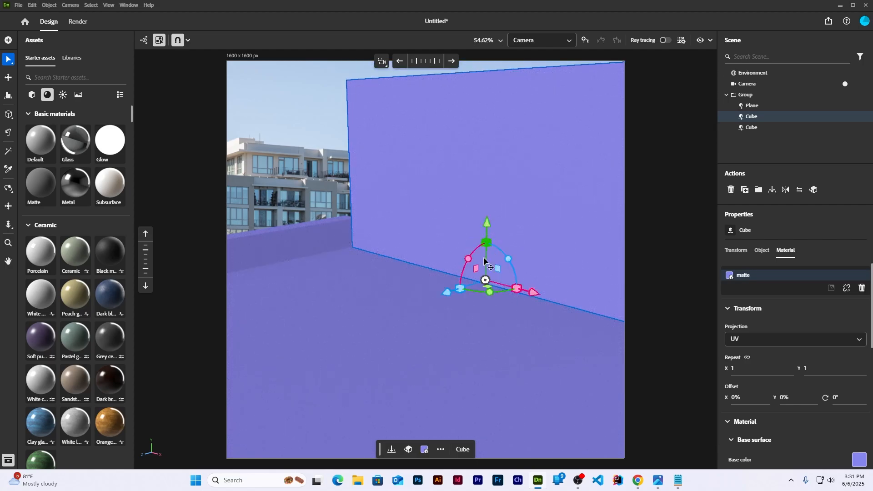
click(290, 126)
click(290, 125)
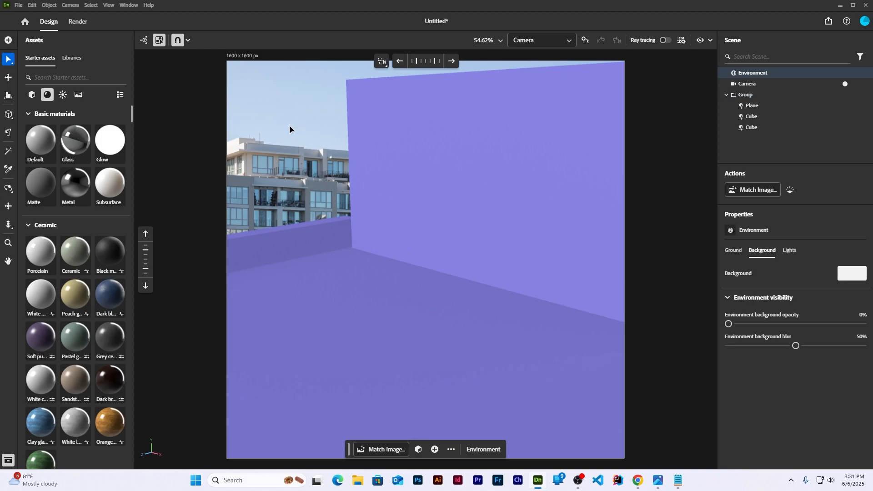
- Collapse the group in the scene list and add a 3D text object to the scene
click(726, 95)
click(31, 94)
click(40, 141)
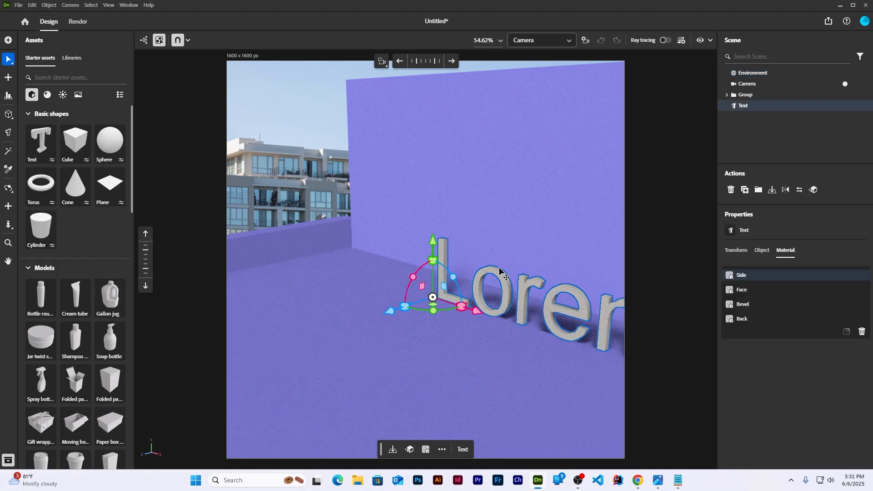
- Set the 3D text's paragraph alignment to centered
scroll(855, 400, down, 2)
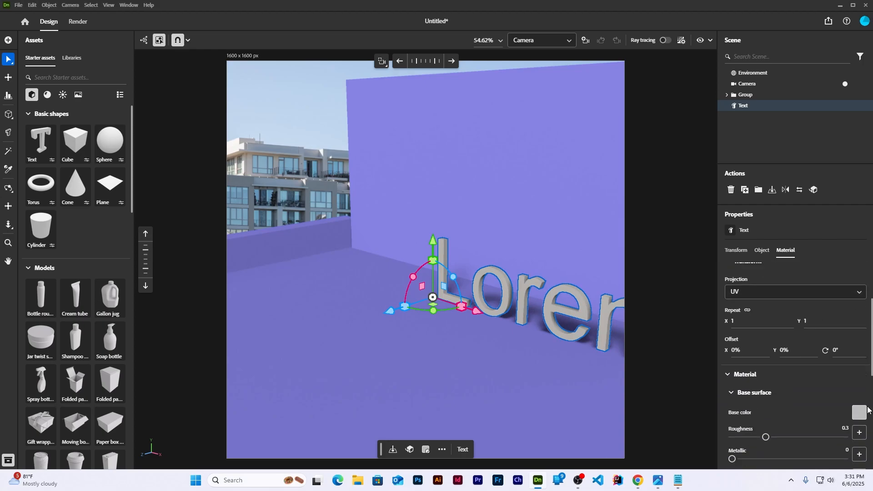
scroll(812, 354, down, 3)
scroll(812, 354, up, 5)
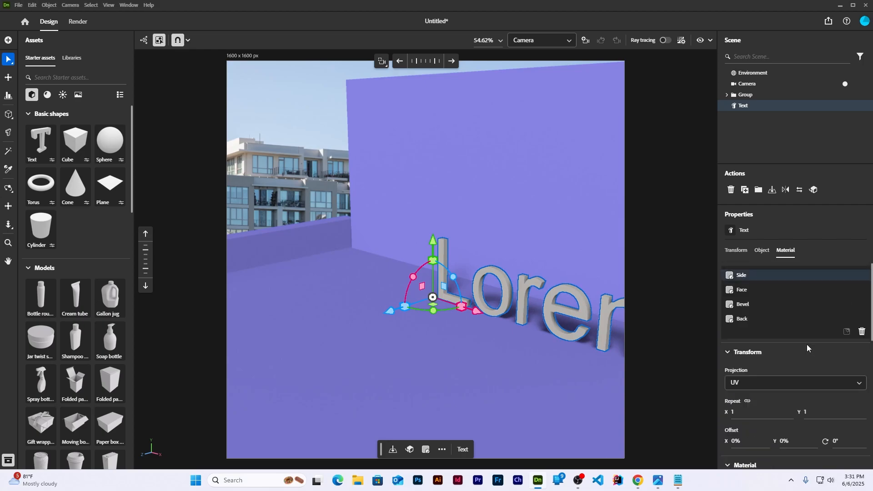
click(736, 250)
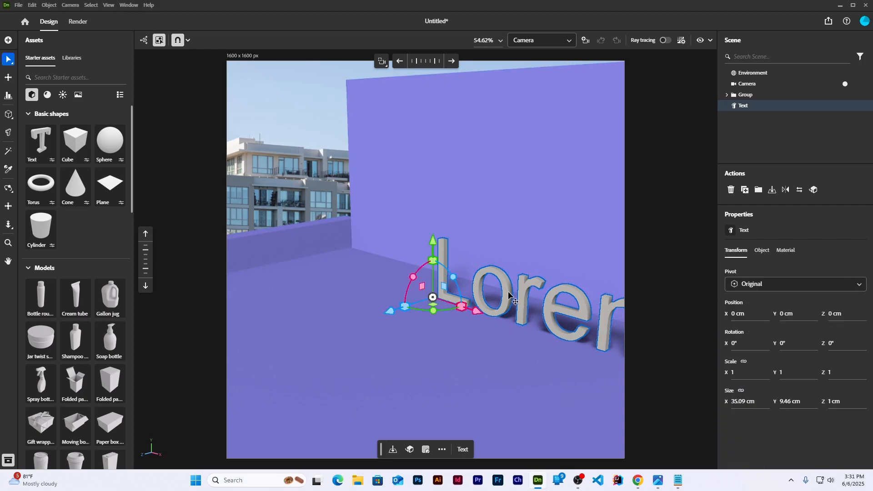
click(762, 250)
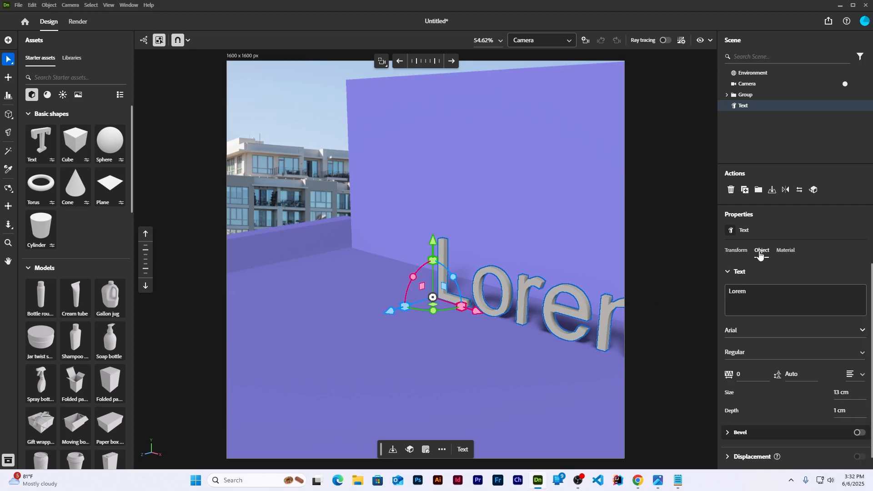
click(855, 374)
click(844, 405)
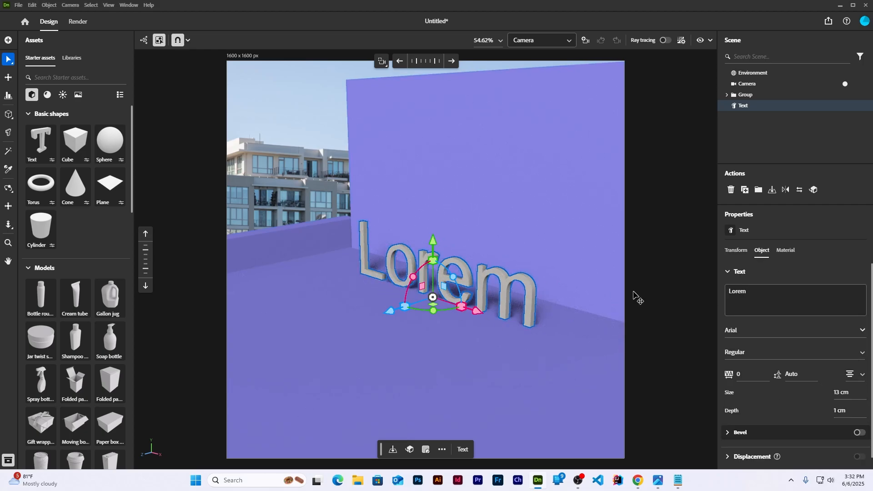
- Replace the 3D text's wording with 200 and set its font to Arial Black
drag(758, 291, 684, 286)
text(200)
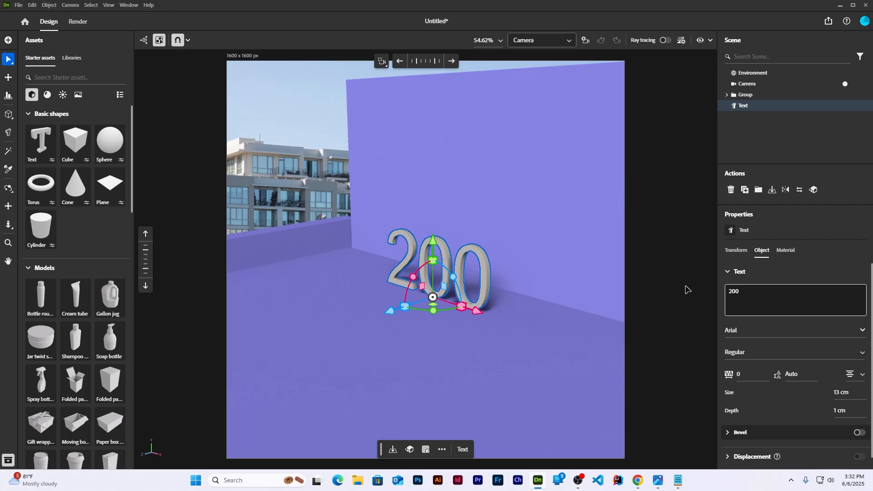
click(863, 331)
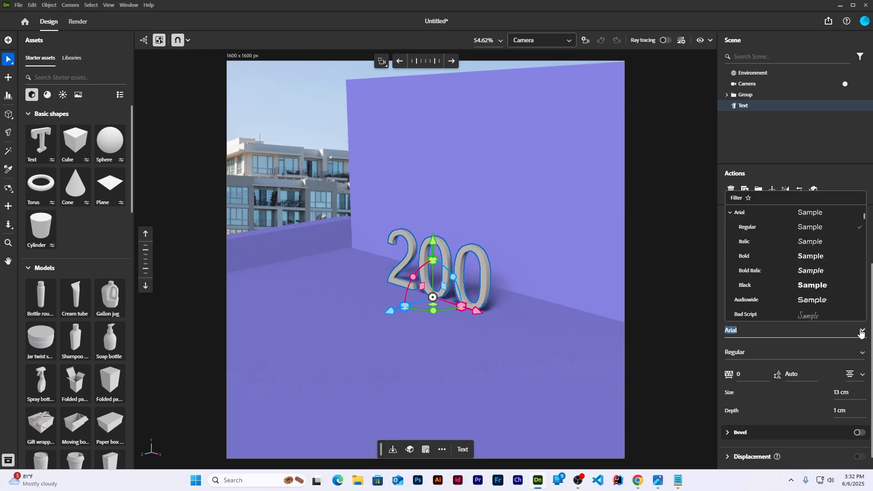
click(803, 285)
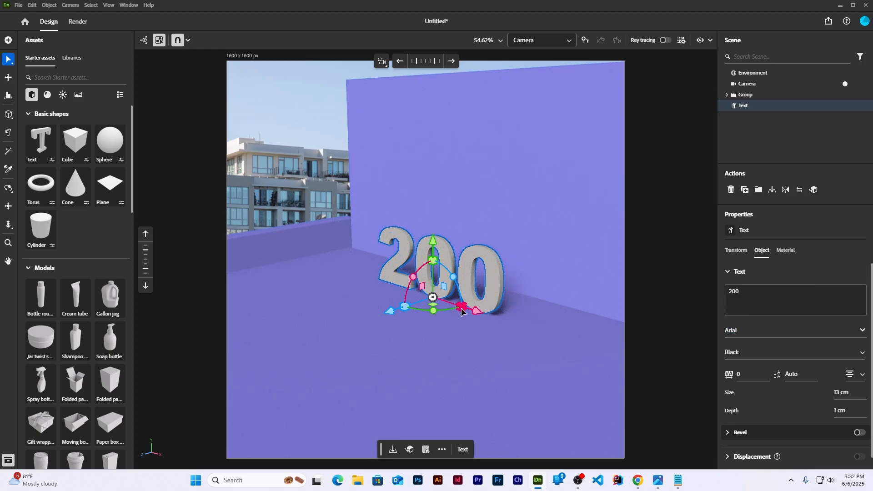
- Scale the 200 text up uniformly to about twice its size and set its depth to 3 cm
drag(462, 310, 492, 337)
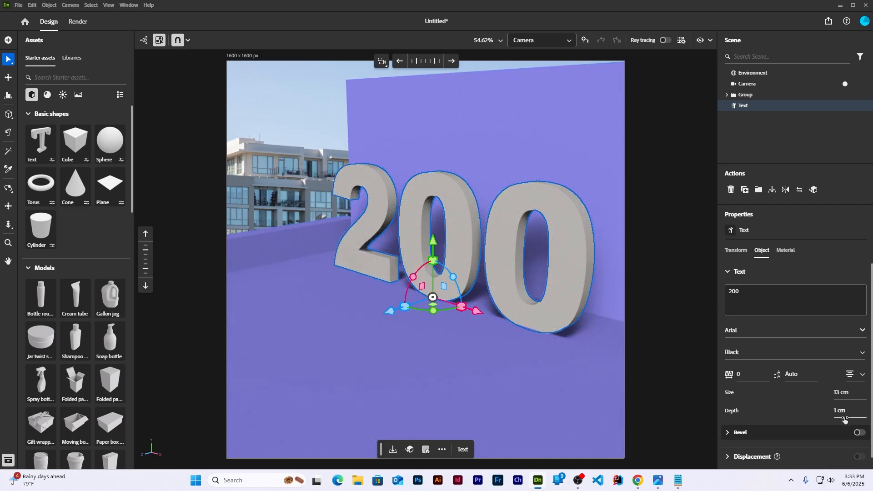
drag(845, 418, 850, 417)
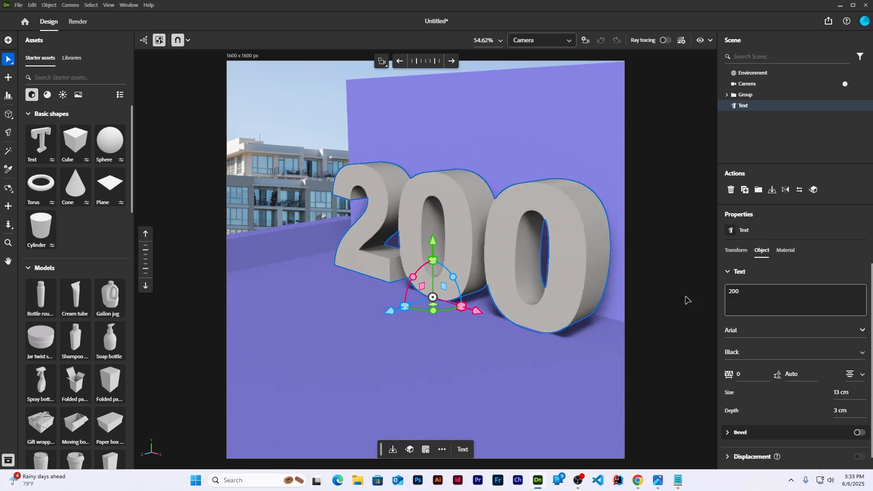
- Enable the bevel on the 200 text, try the Square outline style, and settle on Round outline
scroll(807, 331, down, 1)
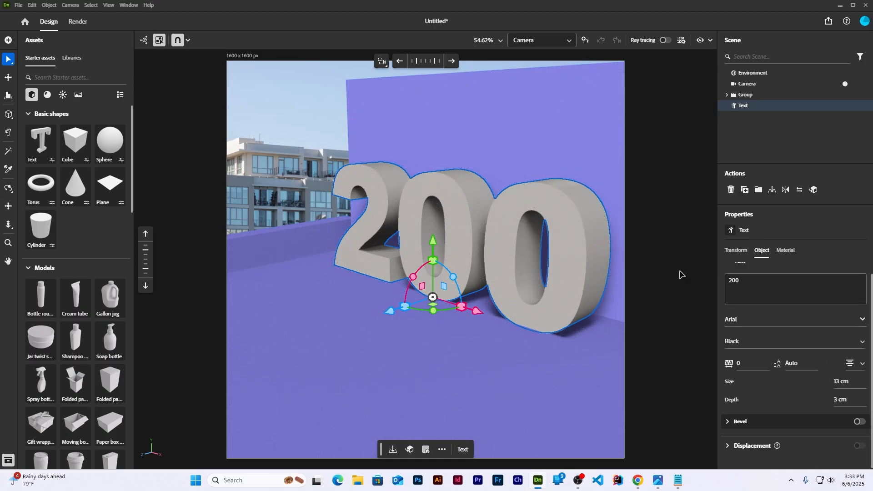
click(858, 422)
scroll(816, 391, down, 3)
click(773, 326)
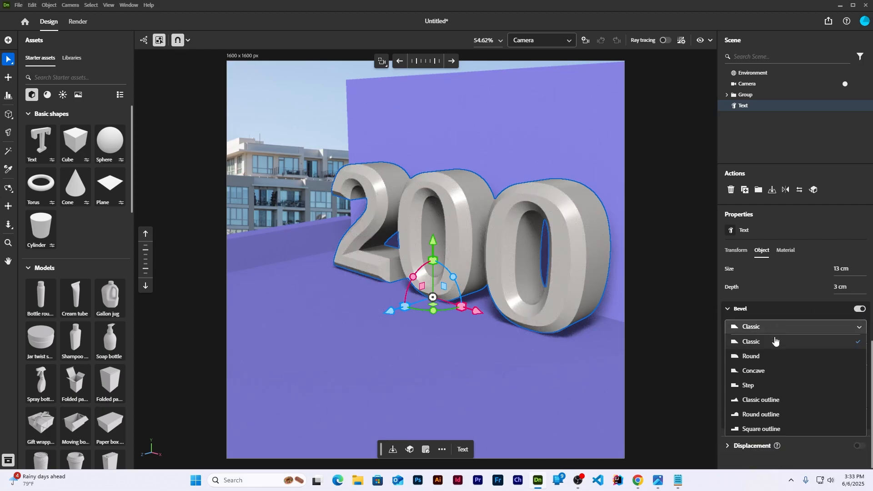
click(770, 428)
click(778, 326)
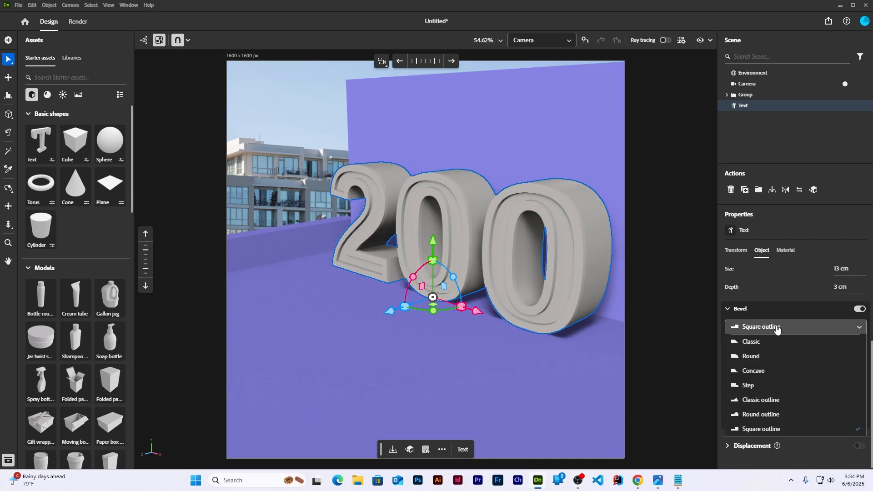
click(770, 414)
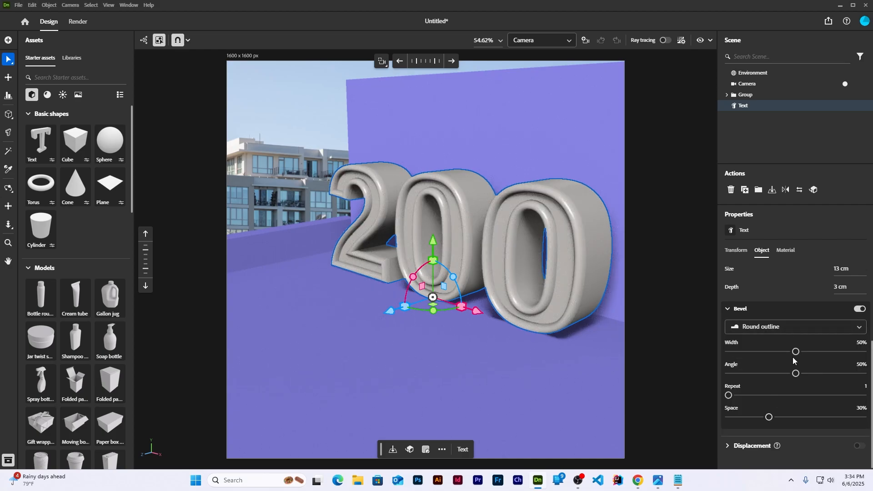
- Set the text bevel's width to 18%, repeat to 3 and space to 52%, and deselect the text
drag(795, 352, 752, 353)
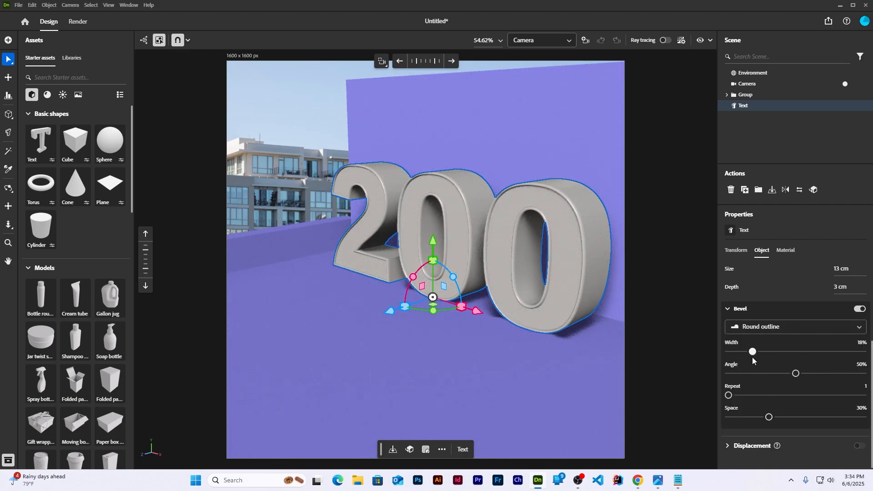
drag(728, 395, 751, 398)
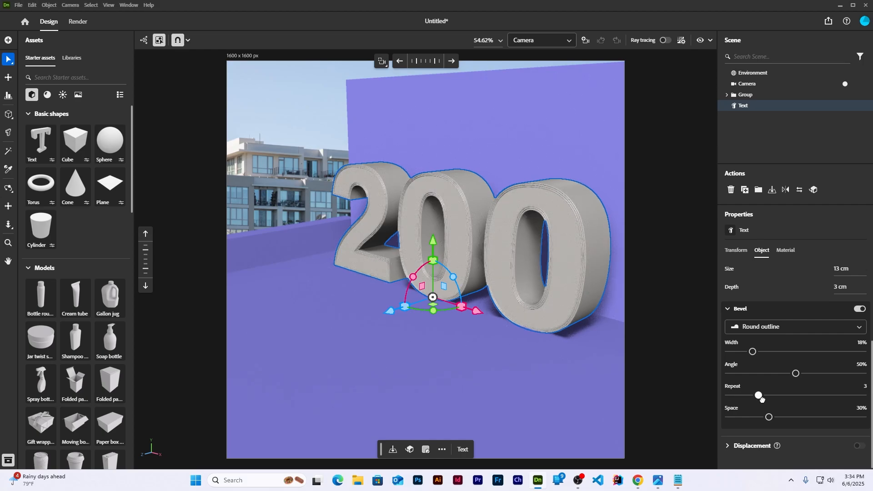
drag(769, 419, 799, 417)
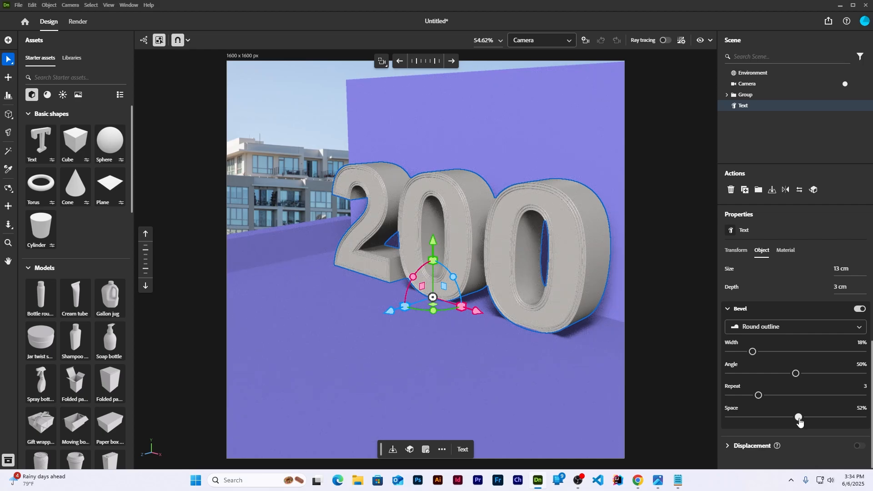
click(638, 376)
- Select the 200 text and apply the bronze material from the Metal starter assets to its Bevel part
click(746, 105)
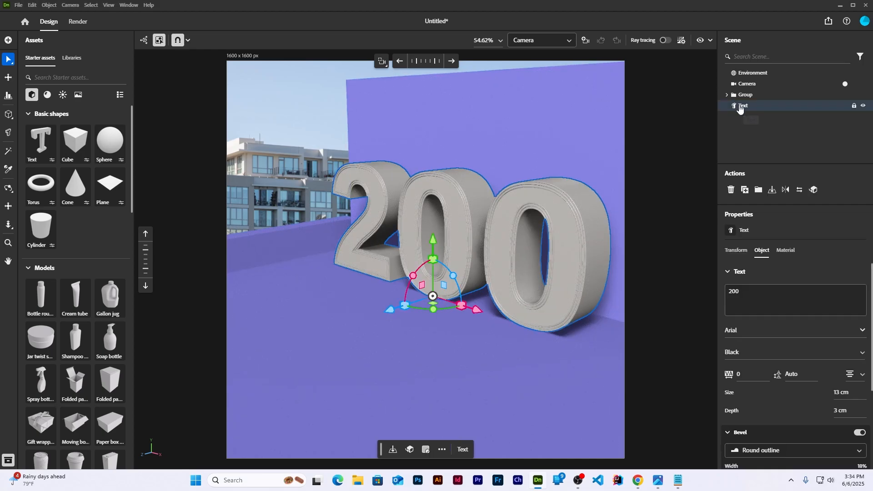
click(786, 251)
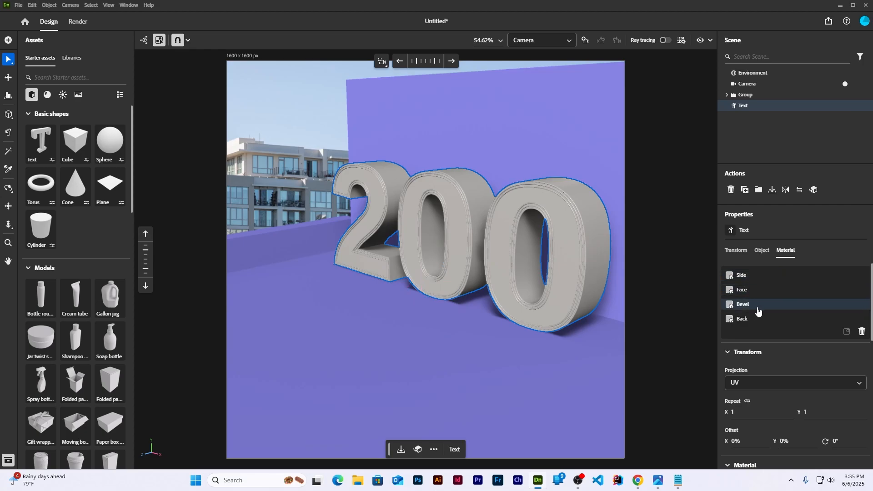
click(47, 94)
scroll(63, 253, down, 1)
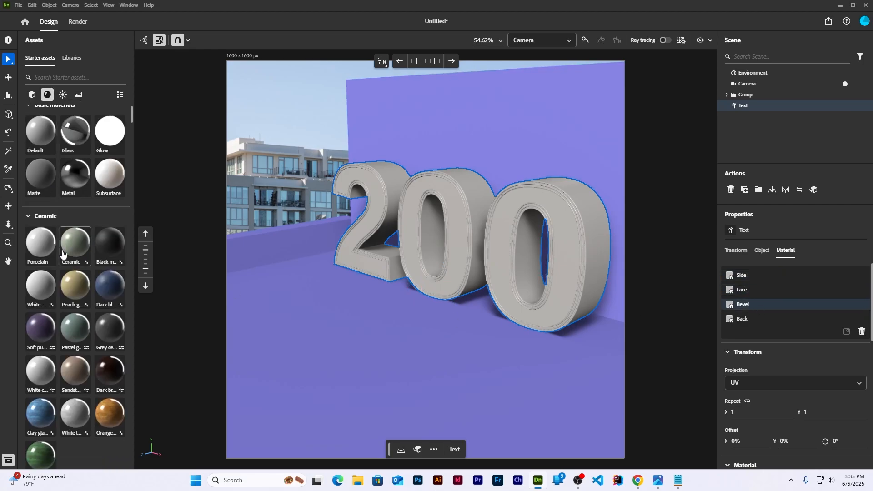
scroll(62, 253, down, 15)
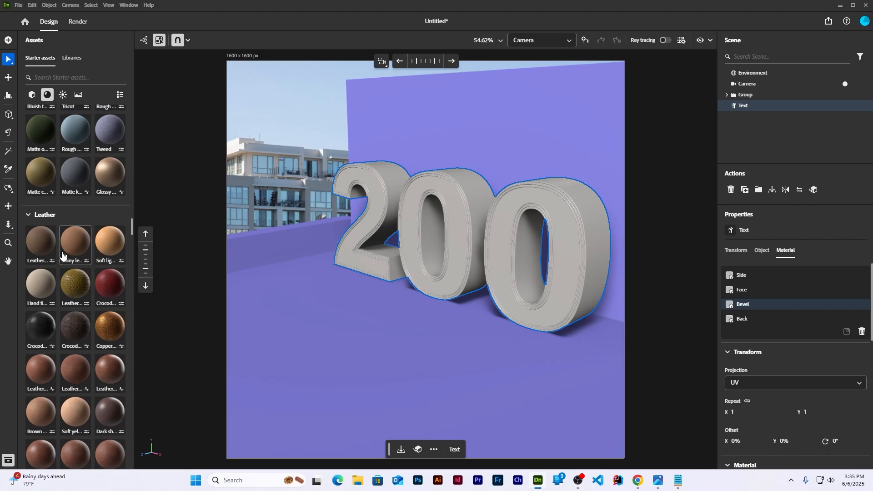
scroll(63, 254, down, 12)
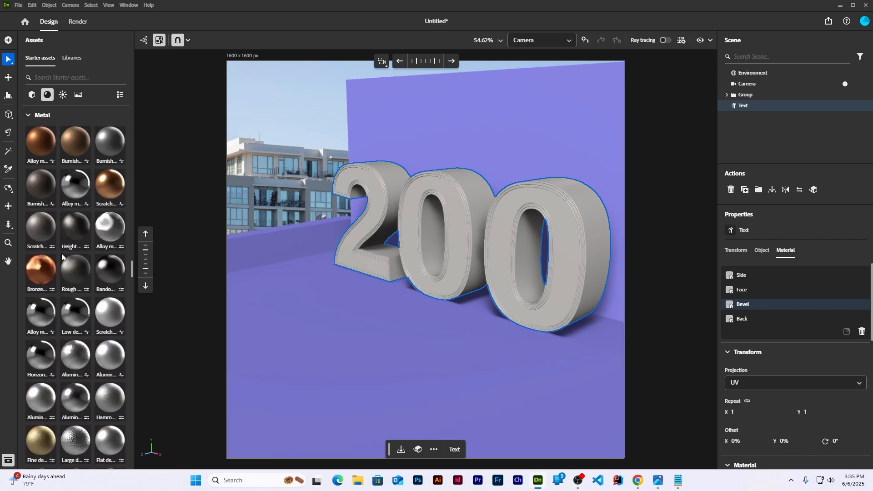
drag(41, 269, 742, 308)
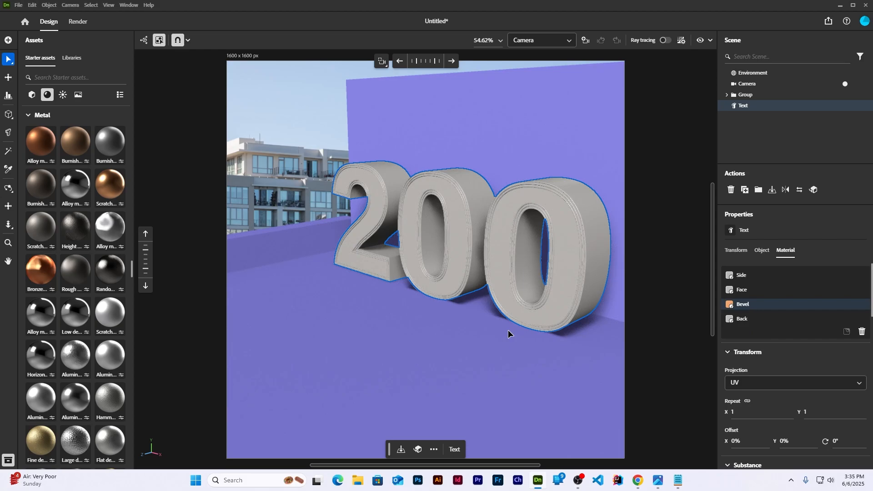
- Apply the gold-coloured brushed metal material to the text's Face part
click(742, 290)
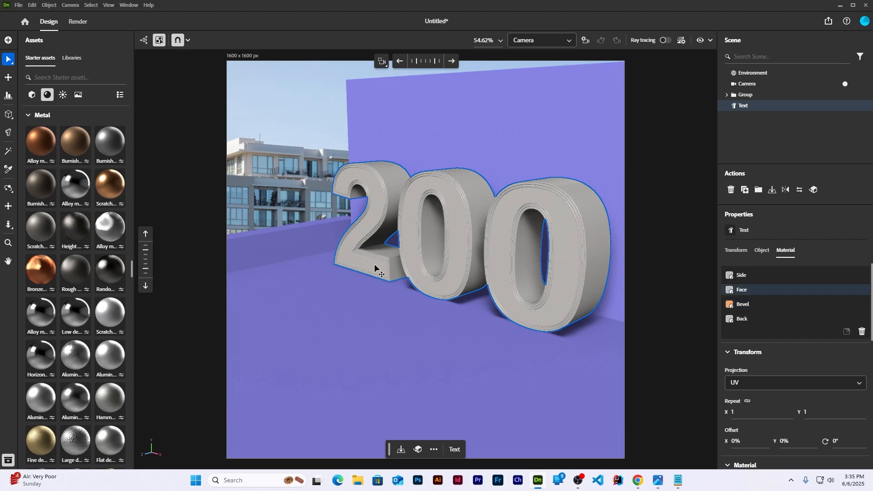
scroll(75, 253, down, 6)
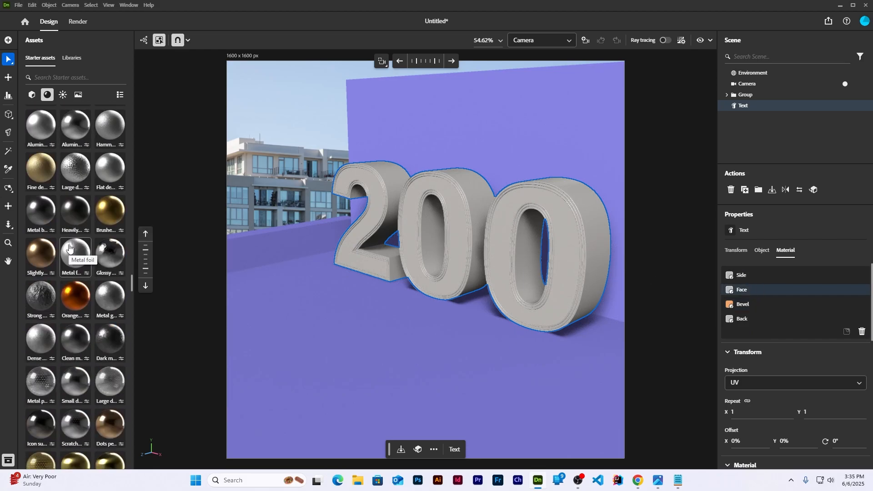
mouse_move(110, 214)
mouse_move(110, 214)
mouse_down()
mouse_move(446, 253)
mouse_move(735, 312)
mouse_move(741, 292)
mouse_up()
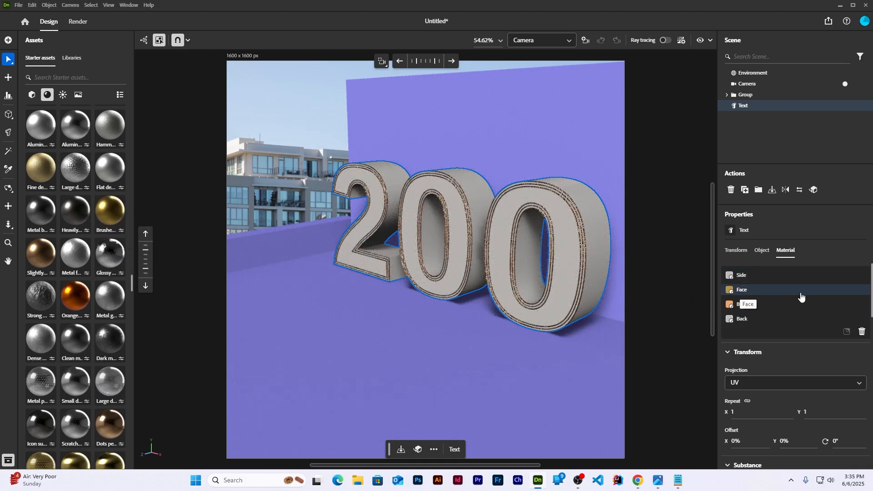
- Apply the orange metal material to the text's Side part and Metal foil to its Back part, and deselect the text
click(793, 275)
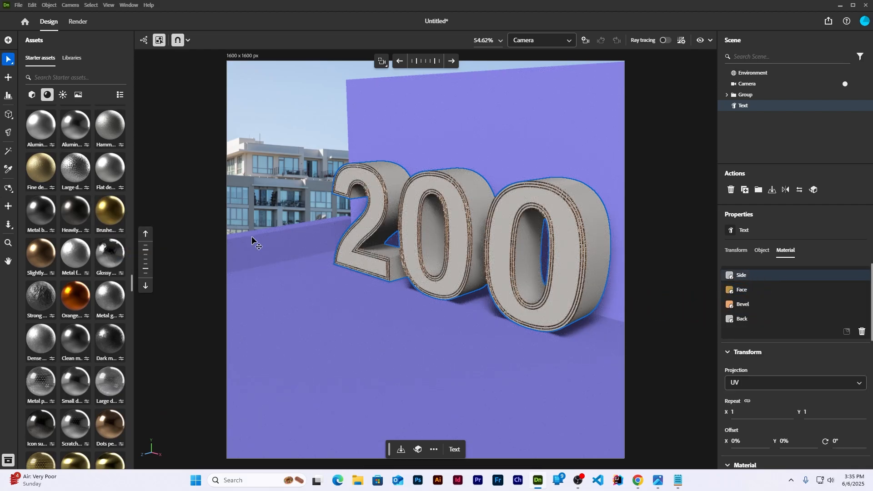
drag(74, 301, 744, 275)
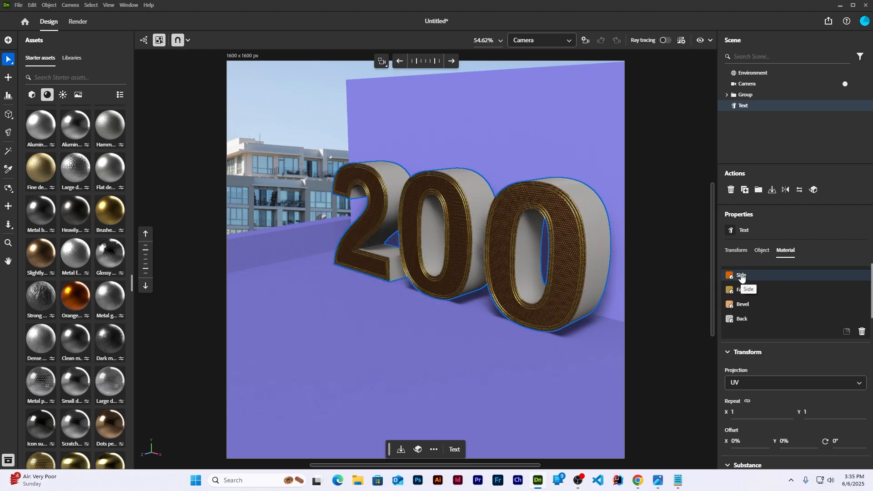
drag(75, 256, 742, 321)
click(649, 189)
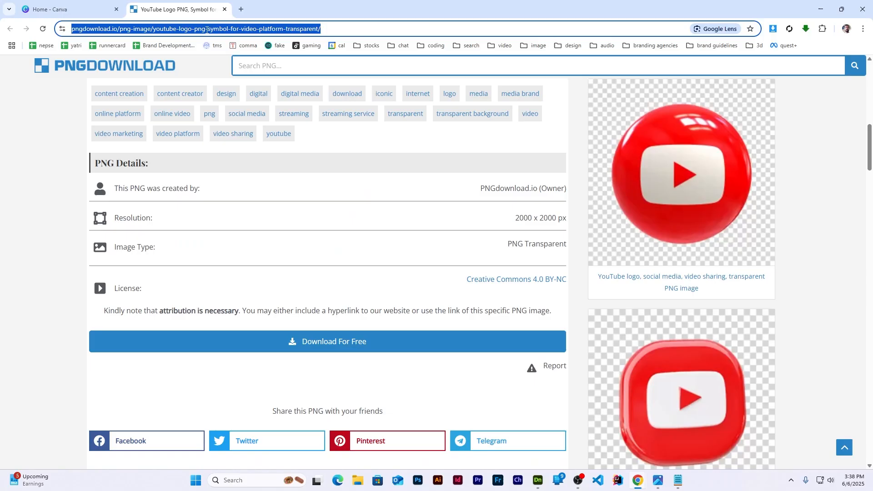
- In Chrome, search for "youtube wiki" and open the original 2024 YouTube logo SVG from the Wikipedia article
text(youtube wiki)
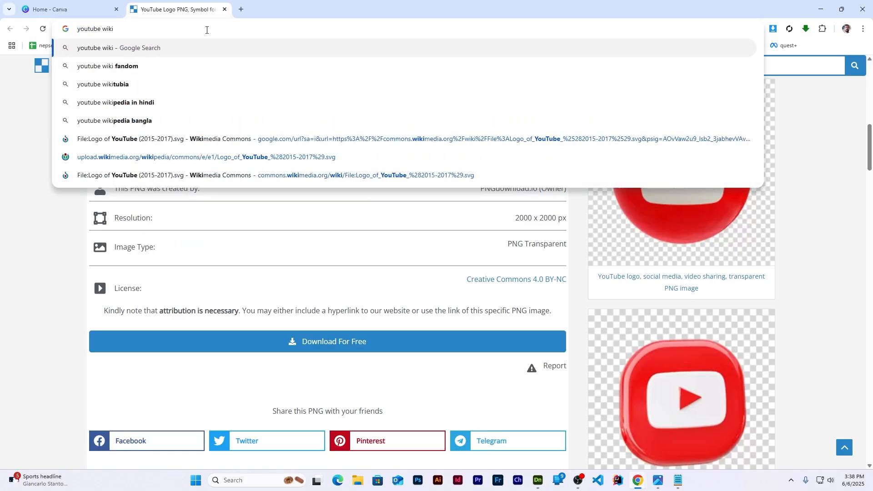
key(Return)
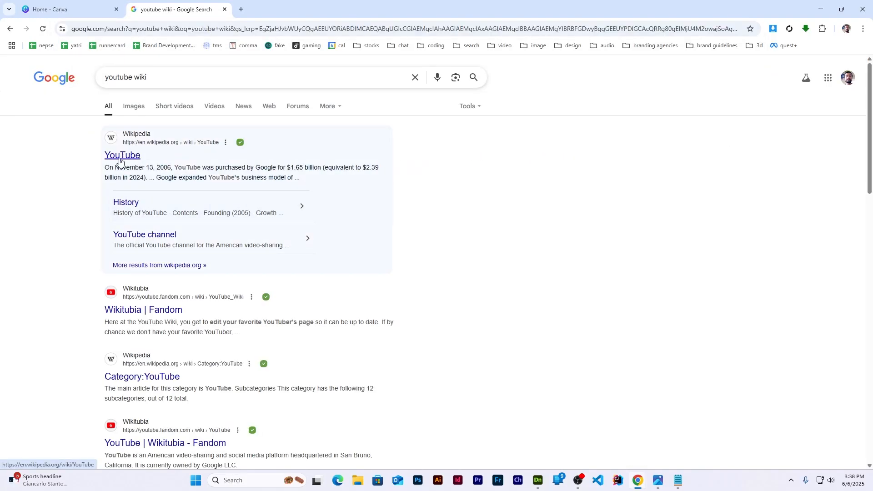
click(120, 156)
click(600, 261)
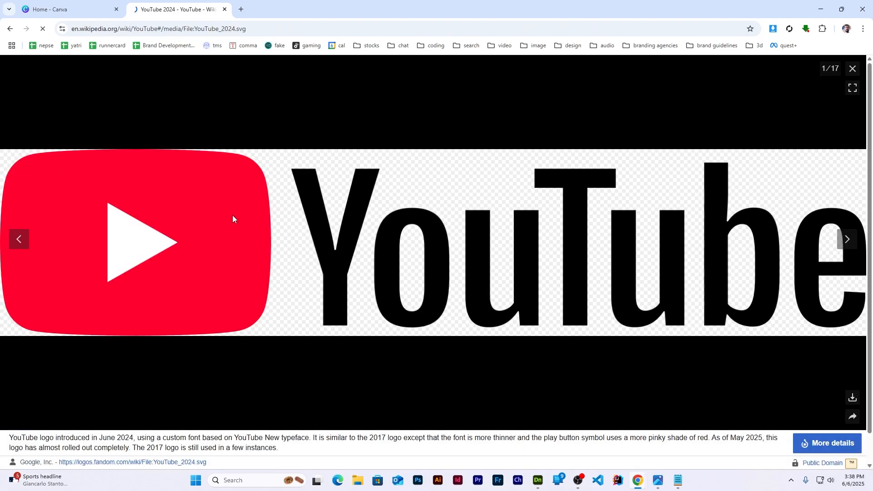
click(232, 217)
- Save the logo as YouTube_2024.svg in the Downloads folder and minimize the browser
right_click(145, 121)
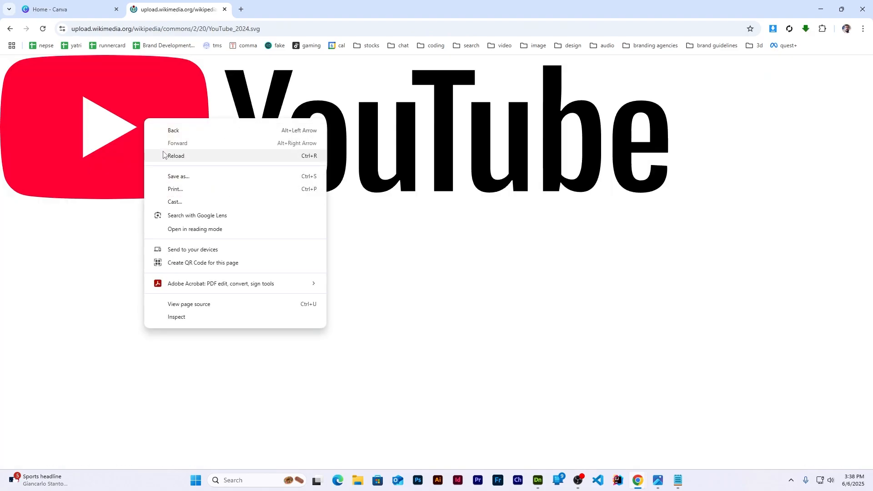
click(178, 176)
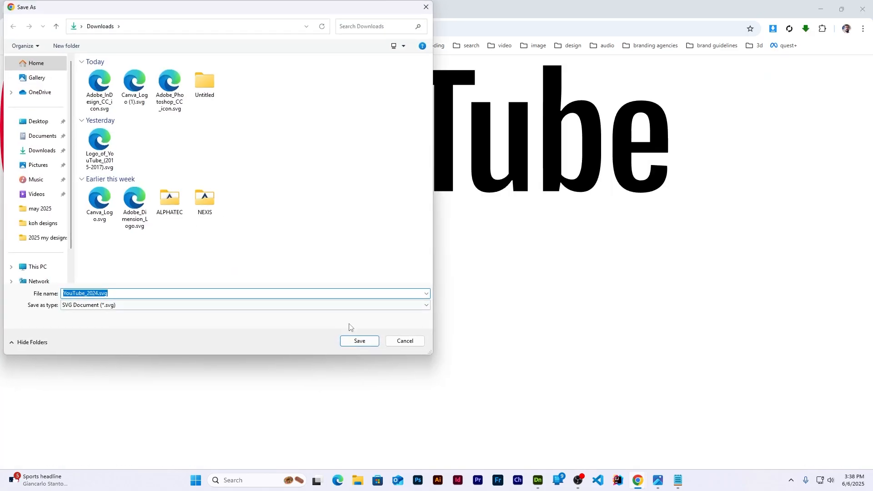
click(356, 339)
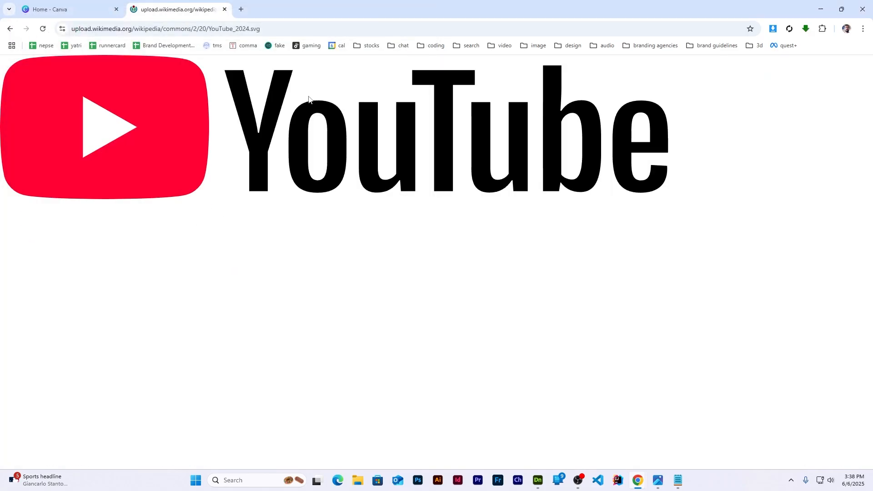
click(821, 10)
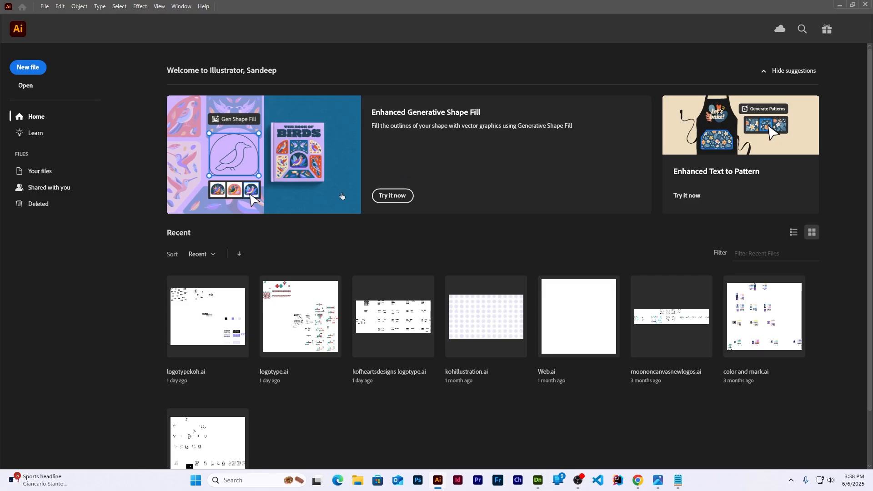
- Create a new document in Illustrator
click(28, 67)
click(615, 379)
click(44, 6)
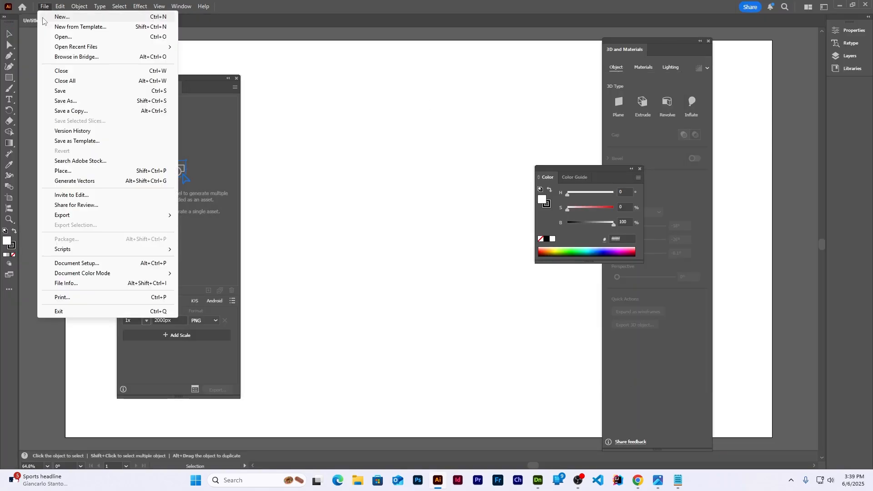
click(341, 97)
- Place the downloaded YouTube logo SVG from the Downloads folder on the artboard
click(44, 6)
click(55, 170)
click(42, 150)
click(91, 91)
double_click(90, 93)
click(317, 175)
- Close the Asset Export panel, moving the placed logo toward the artboard's left side, and show the logo's properties
drag(361, 211, 309, 220)
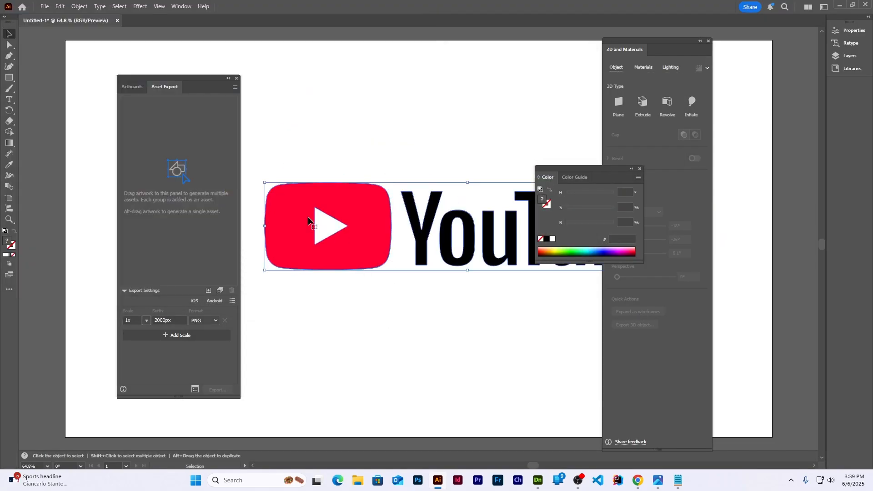
click(236, 77)
drag(365, 245, 203, 257)
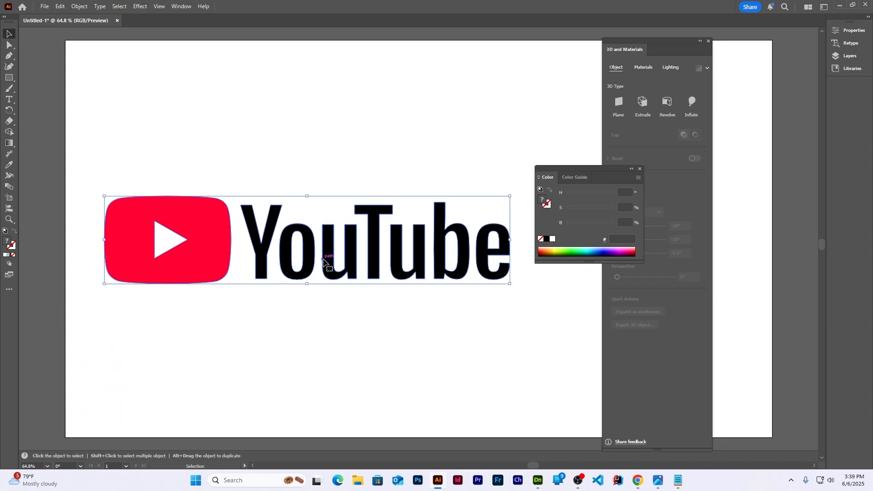
click(848, 30)
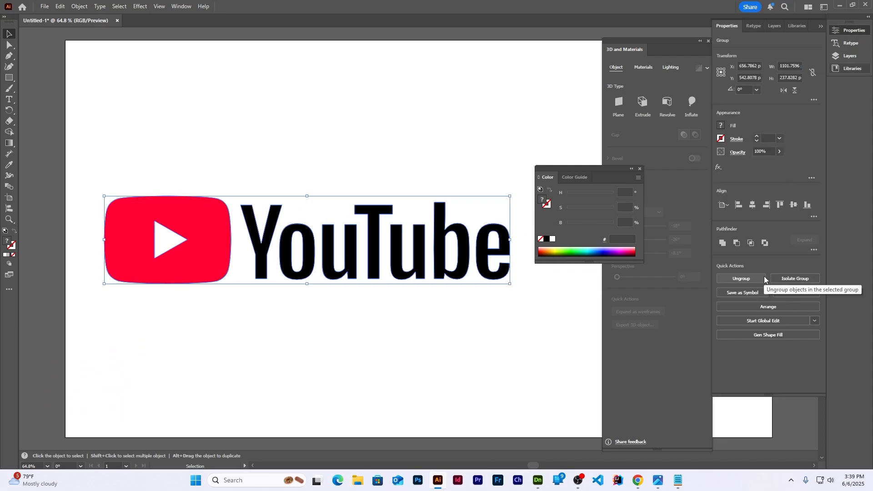
- Ungroup the YouTube logo and delete its black wordmark, leaving only the red play icon
right_click(370, 237)
click(383, 313)
drag(353, 241, 347, 214)
right_click(347, 214)
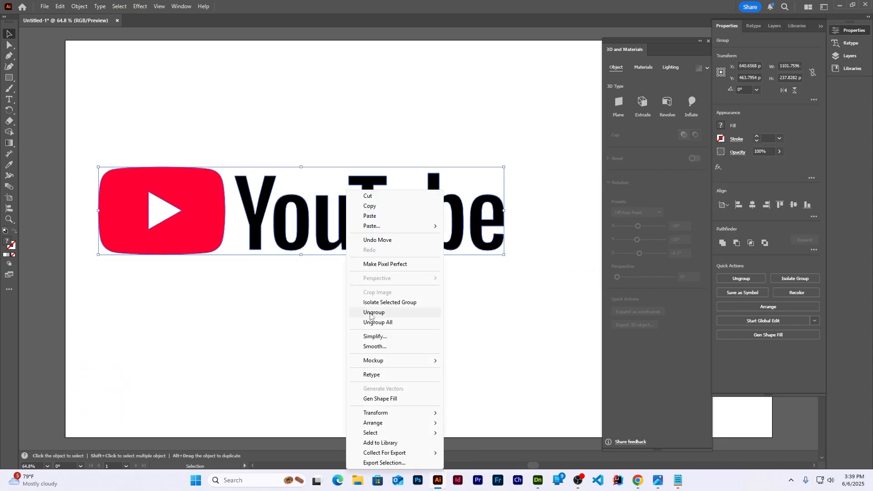
click(369, 313)
click(334, 232)
key(Delete)
- Move the red play icon near the middle of the artboard, at about X 584 px and Y 480 px
drag(204, 221, 342, 256)
key(ctrl+z)
drag(181, 232, 323, 230)
right_click(378, 236)
click(402, 308)
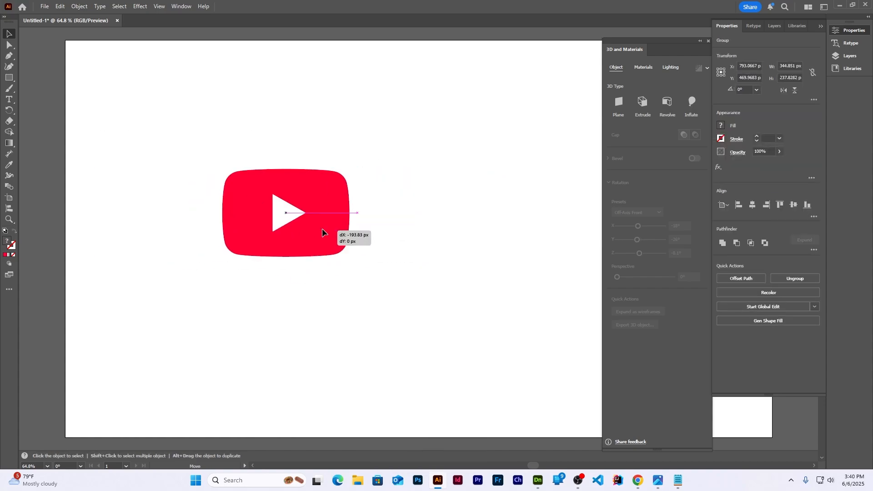
shift+drag(361, 166, 402, 137)
key(ctrl+z)
mouse_move(325, 240)
mouse_down()
mouse_move(314, 267)
mouse_move(309, 248)
mouse_up()
- Apply a 3D Extrude effect to the play icon with a depth of 99 px
click(140, 6)
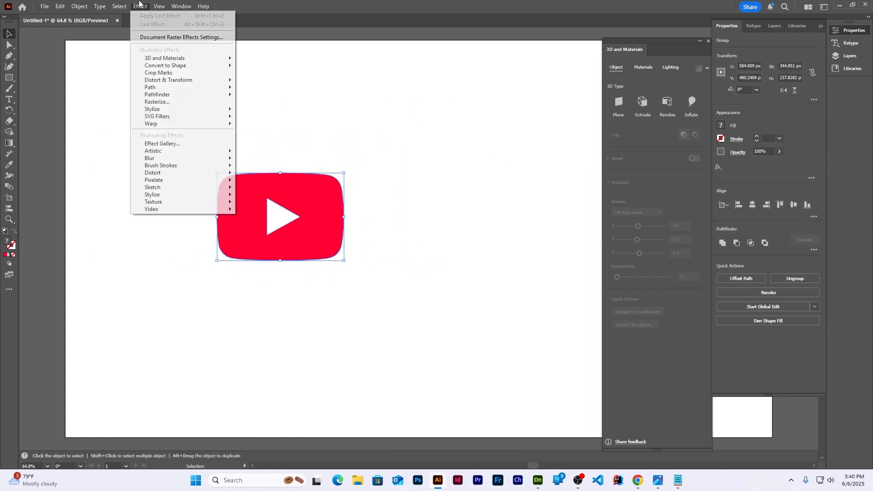
mouse_move(155, 56)
click(270, 58)
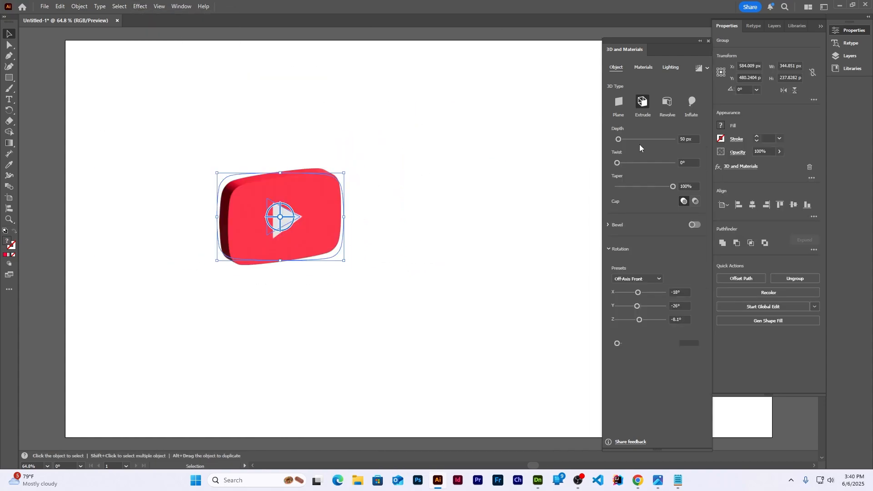
click(620, 139)
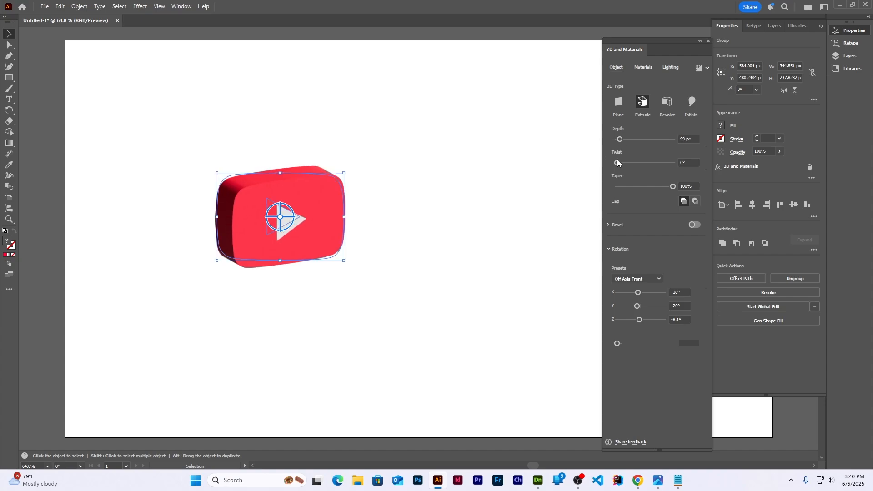
- Give the extruded play icon a Round Outline bevel with a width of 5%
click(696, 224)
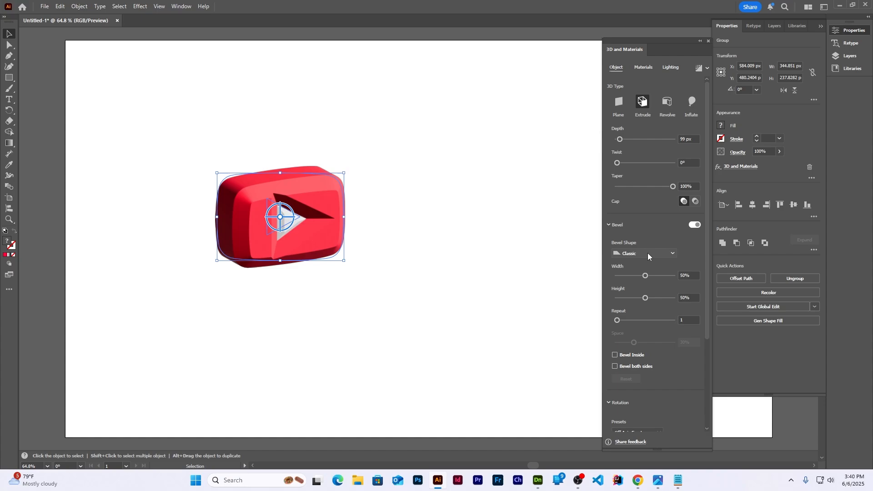
click(647, 253)
click(637, 322)
drag(644, 276, 620, 276)
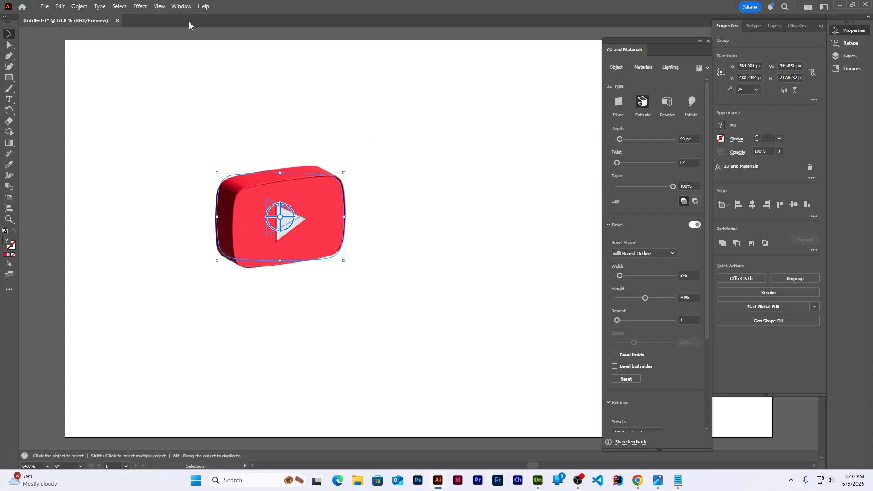
- Add the 3D play icon as an export asset and set its export format to OBJ
click(181, 7)
click(226, 180)
drag(223, 83, 510, 77)
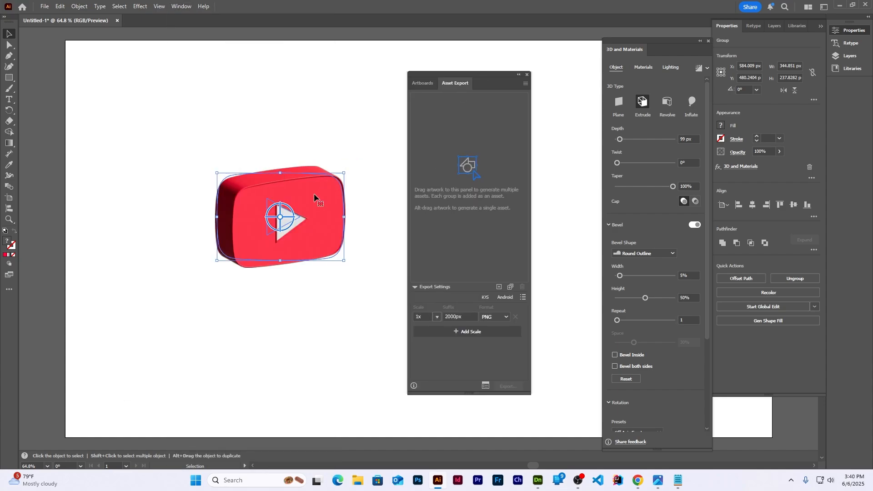
click(499, 286)
click(506, 317)
click(494, 246)
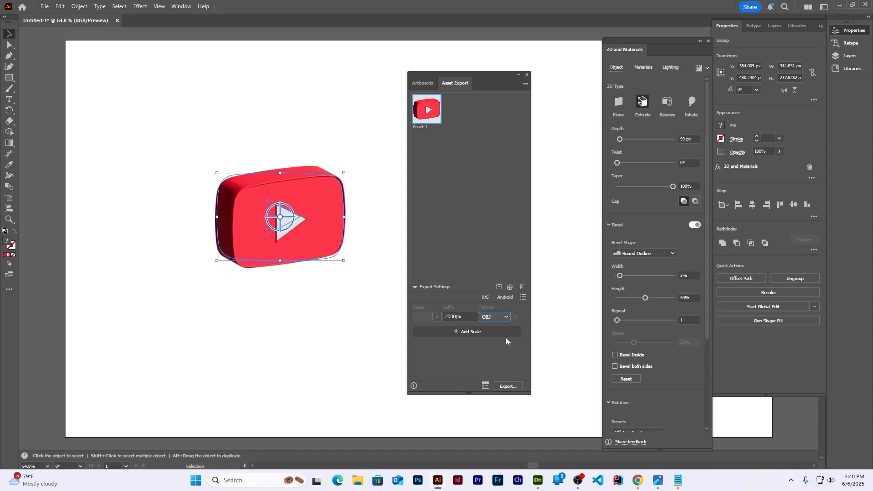
- Export the OBJ asset into a new Desktop folder named 3dyoutube
click(508, 386)
right_click(246, 172)
mouse_move(293, 245)
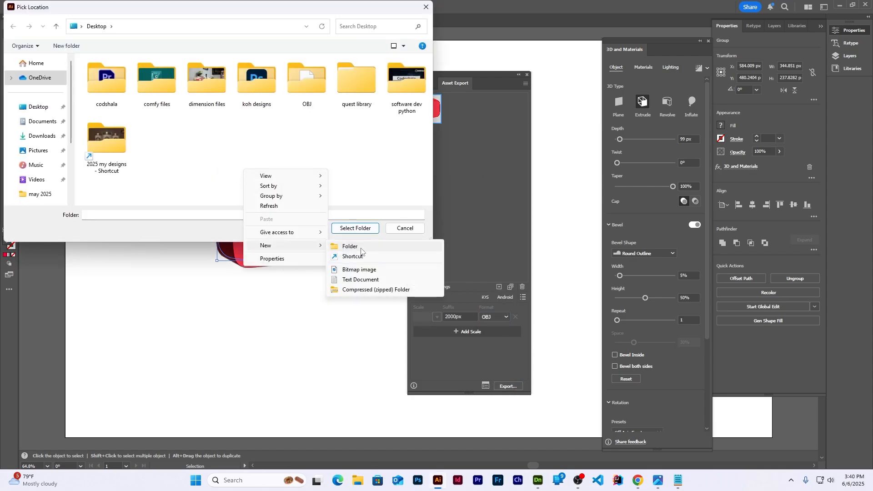
click(361, 247)
text(3dyoutube)
key(Return)
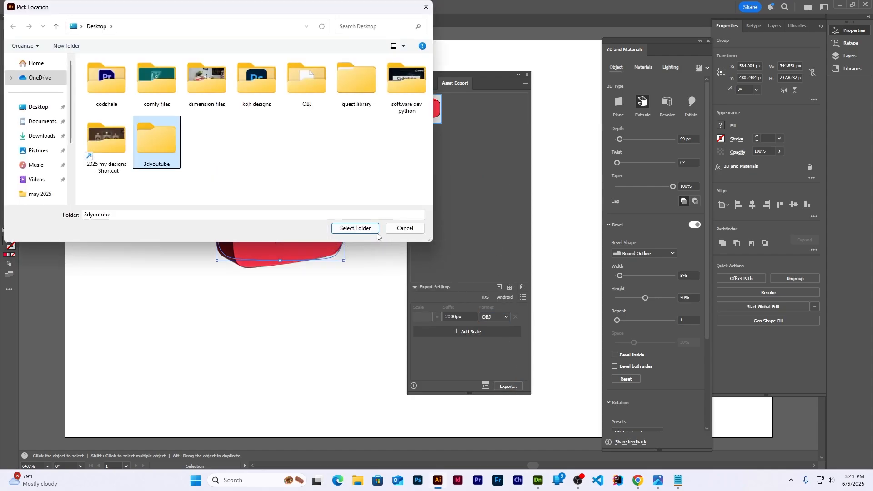
click(356, 228)
- Switch to Dimension, import the exported Asset 12000px.obj model, and raise it to a Y position of about 3.69 cm
click(840, 5)
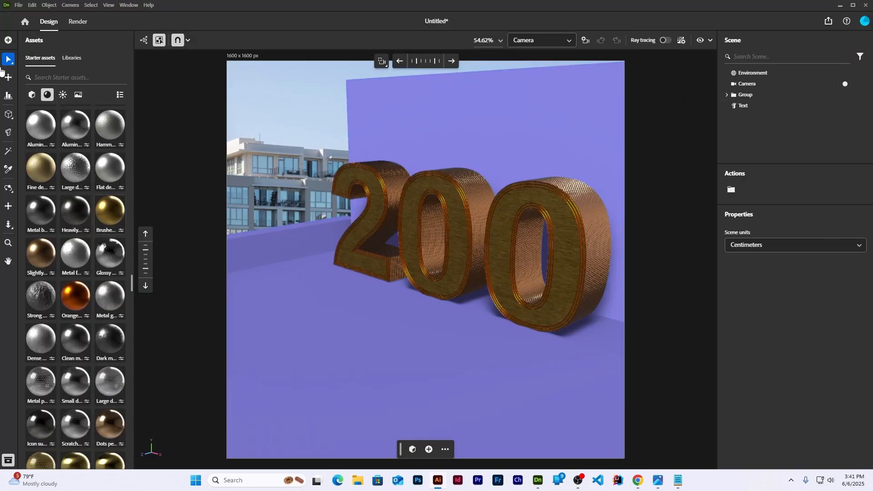
click(18, 5)
mouse_move(51, 115)
click(139, 118)
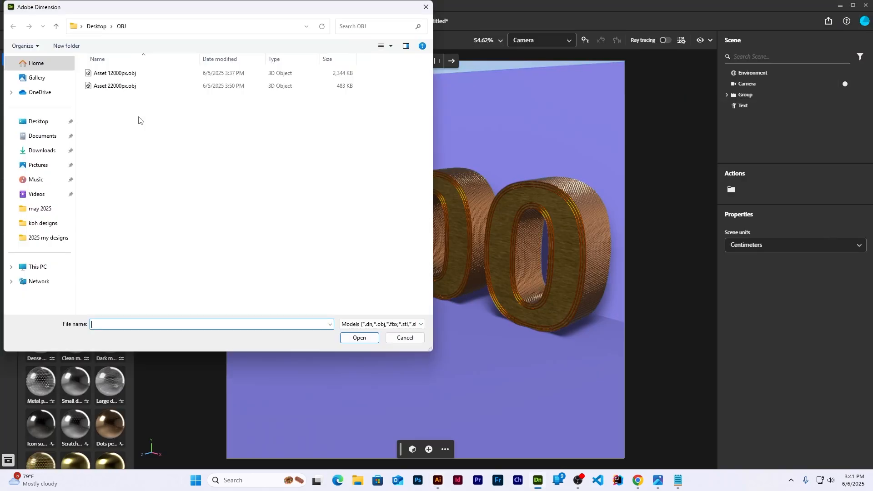
double_click(100, 73)
double_click(111, 72)
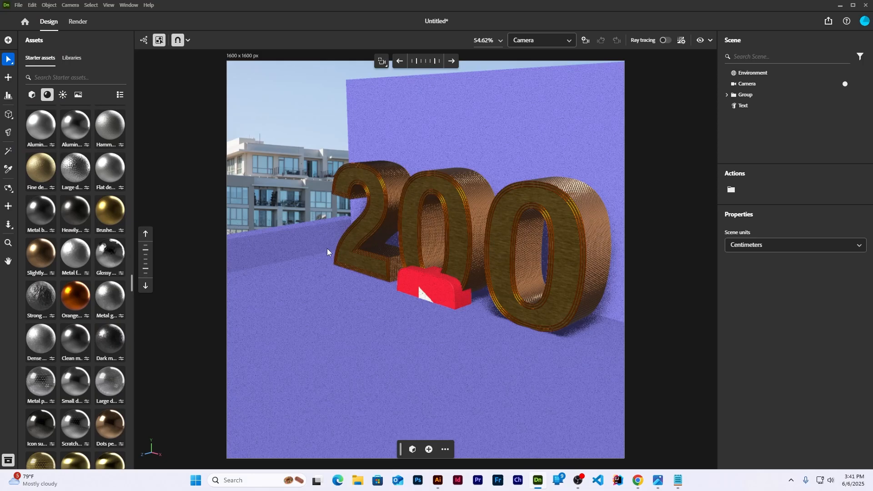
drag(433, 268, 433, 217)
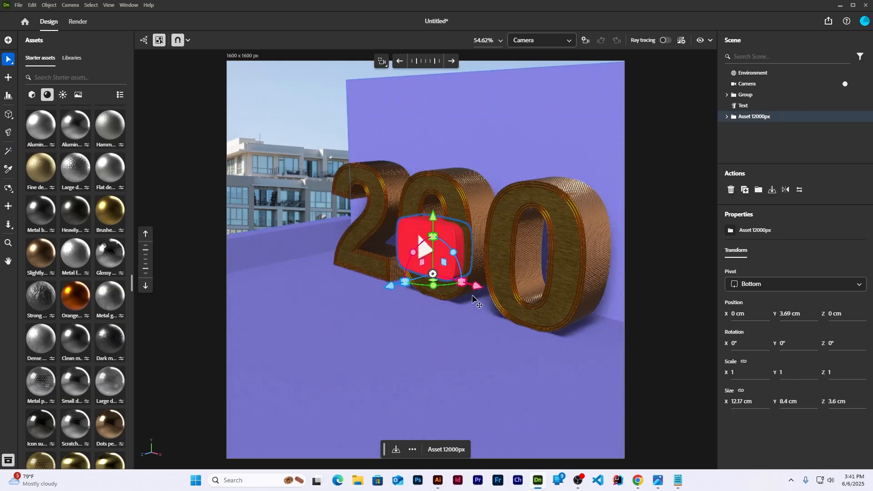
- Switch to Illustrator and close the application
click(438, 480)
click(866, 5)
click(490, 252)
- Rotate the YouTube model to about 72° around Y and move it beside the 2, to about Z 22.41 cm
drag(433, 286, 506, 303)
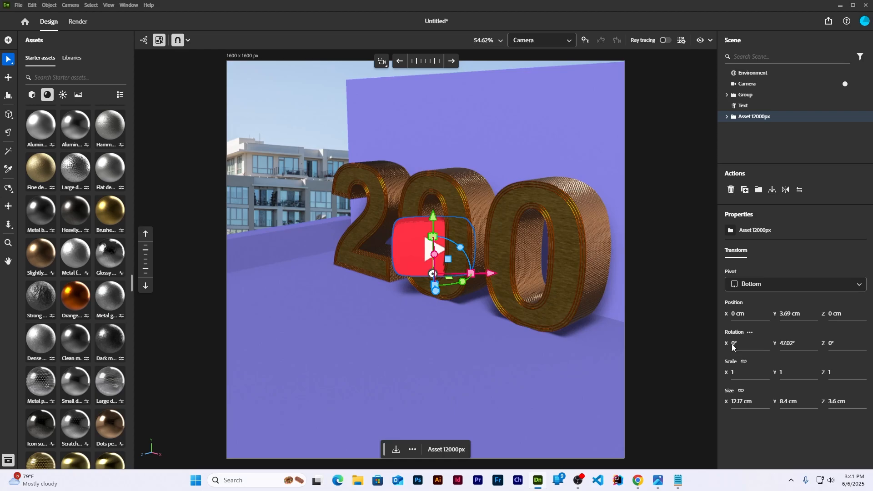
click(793, 344)
text(90)
key(Return)
drag(475, 267, 318, 313)
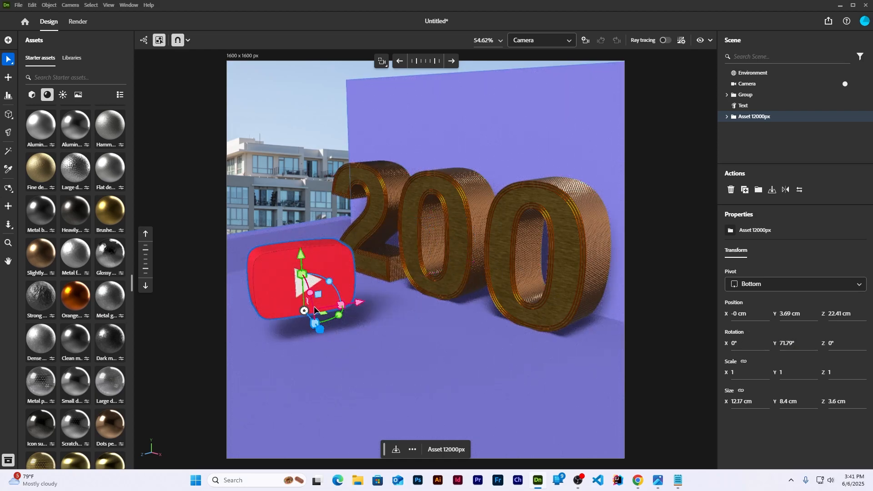
- Lower the YouTube model to Y 0 cm and scale it to 1.1, at about X 2 cm and Z 20.15 cm
drag(301, 256, 301, 289)
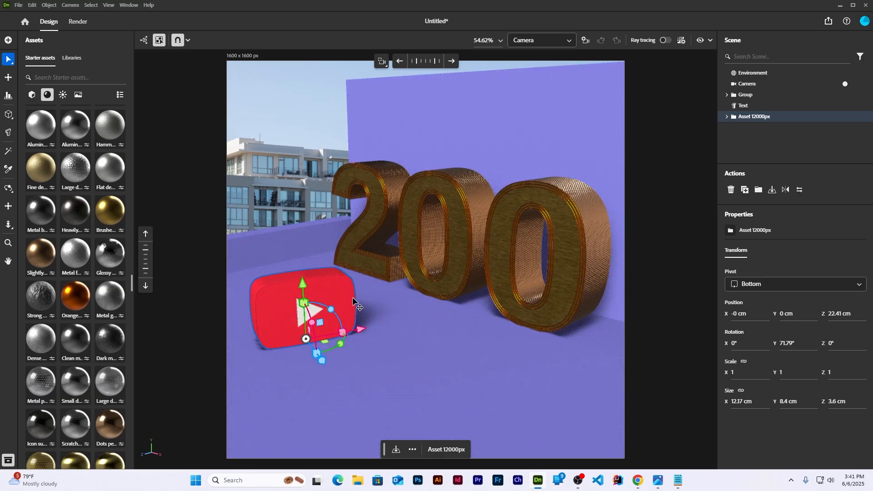
mouse_move(342, 333)
mouse_down()
mouse_move(351, 337)
mouse_move(318, 340)
mouse_move(330, 338)
mouse_up()
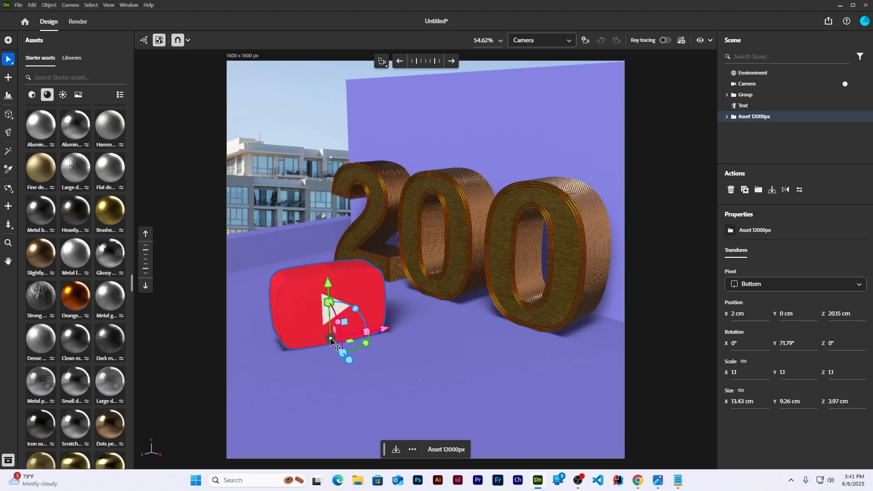
- Preview the scene containing the YouTube model with ray tracing, switching it off again
click(446, 390)
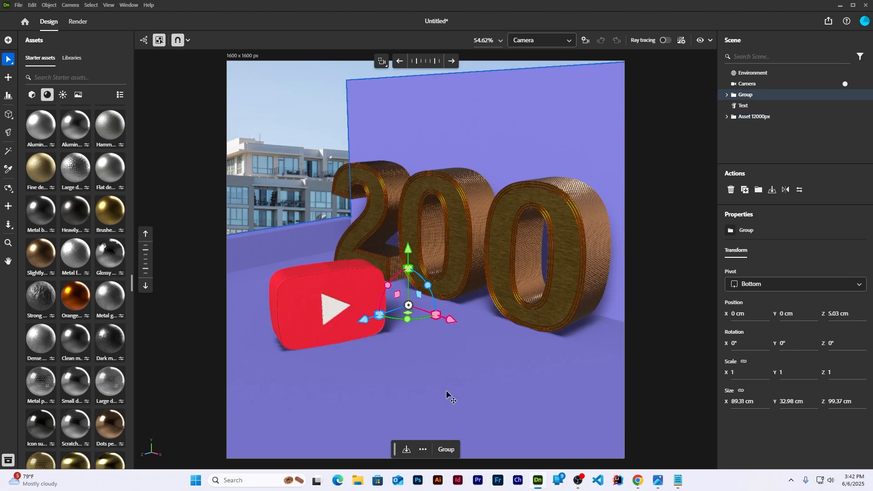
click(665, 40)
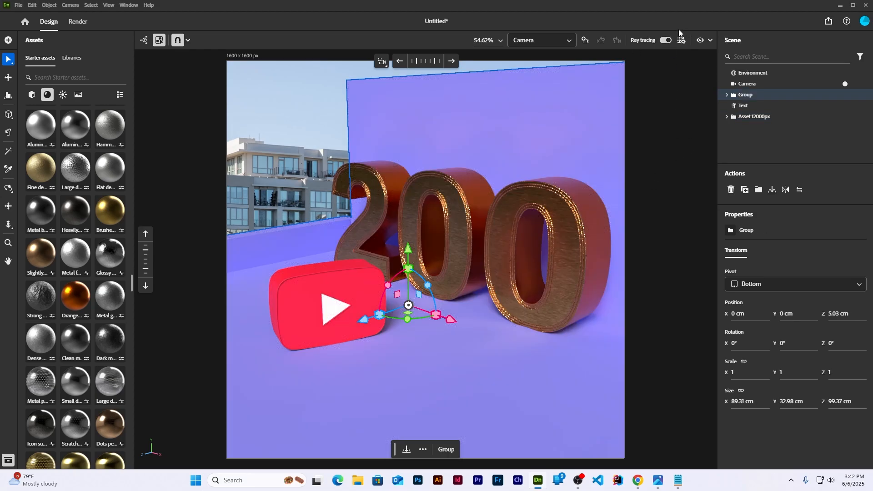
click(665, 40)
- Examine the Side, Face and Bevel material settings of the 200 text
click(522, 253)
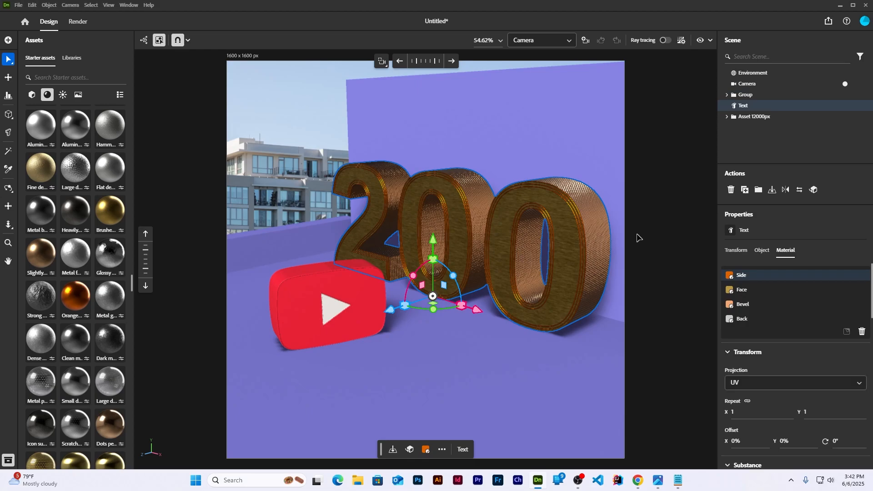
scroll(847, 362, down, 5)
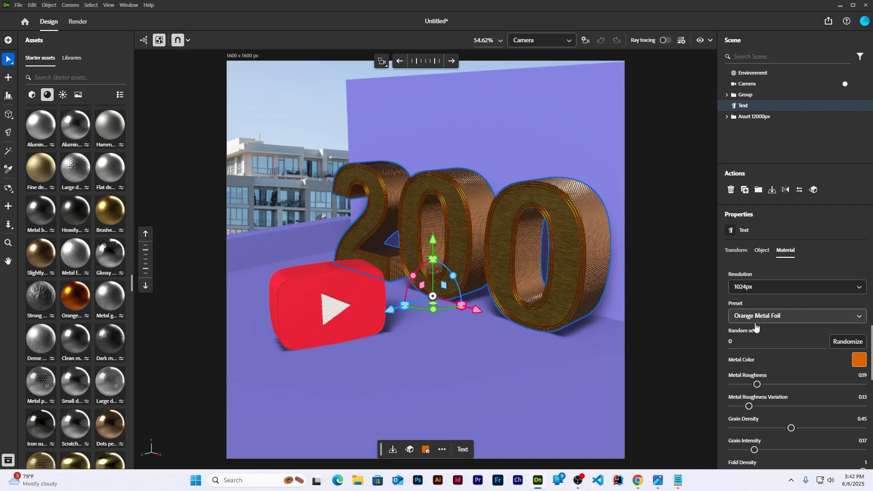
scroll(768, 345, up, 5)
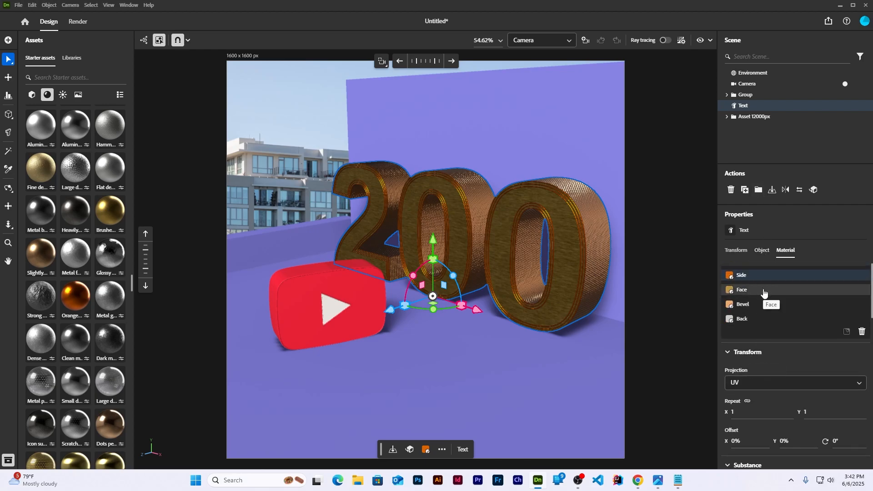
click(764, 291)
click(764, 305)
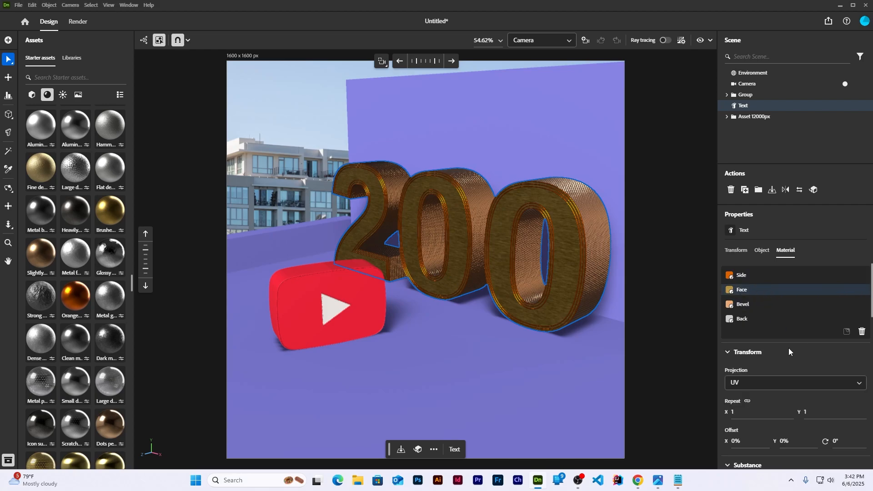
scroll(789, 348, down, 10)
scroll(789, 348, up, 10)
scroll(788, 348, down, 3)
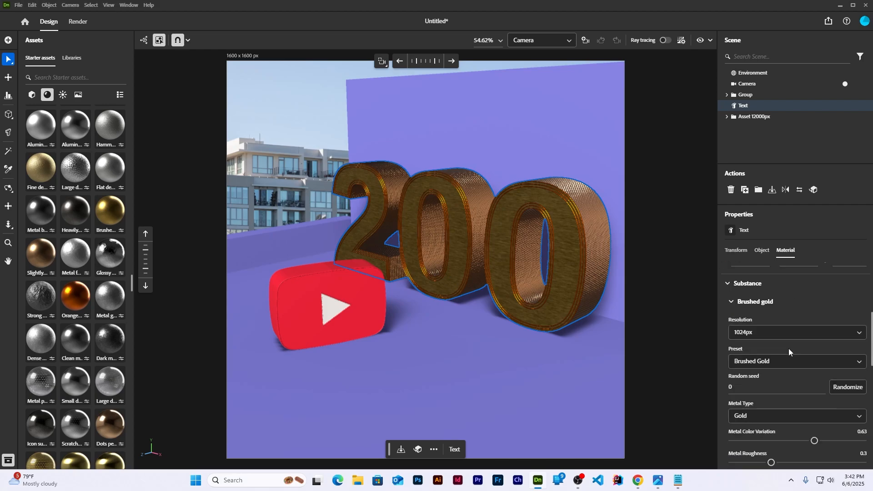
scroll(788, 348, up, 3)
click(754, 306)
scroll(771, 358, down, 6)
scroll(771, 358, up, 6)
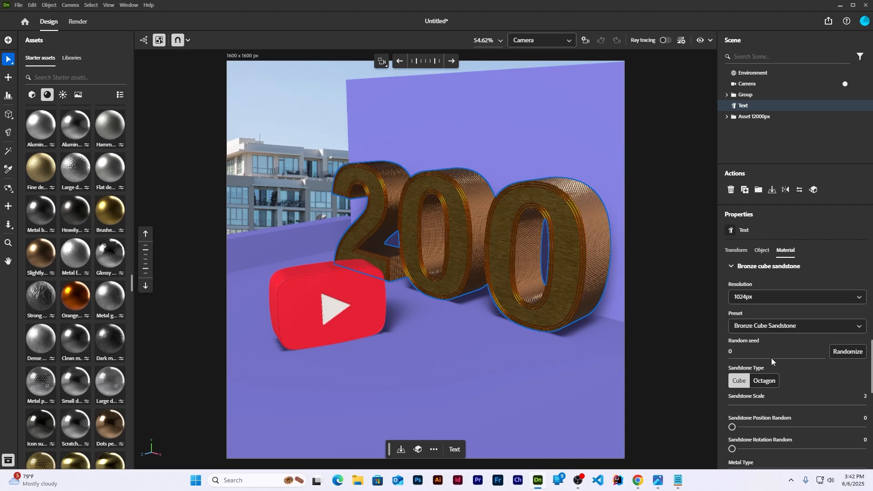
- Set the metal color of the 200 text's Side material to EDA061
click(752, 275)
scroll(773, 388, down, 5)
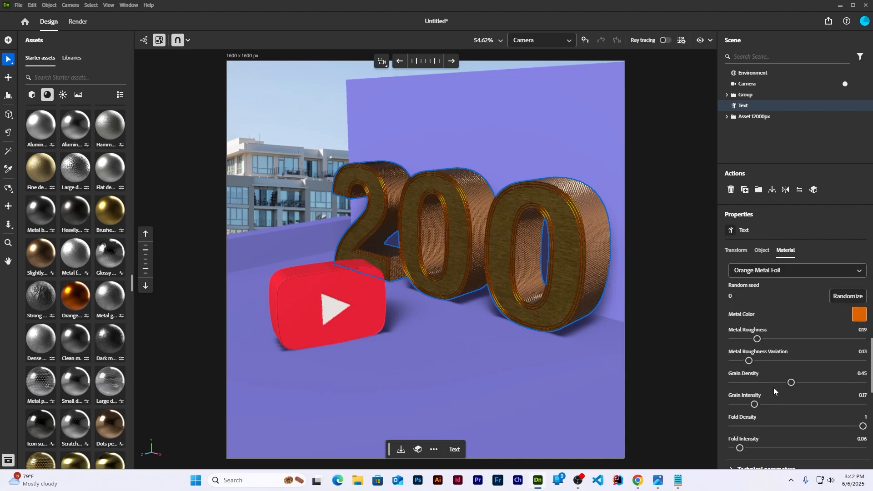
click(859, 313)
drag(799, 238, 796, 242)
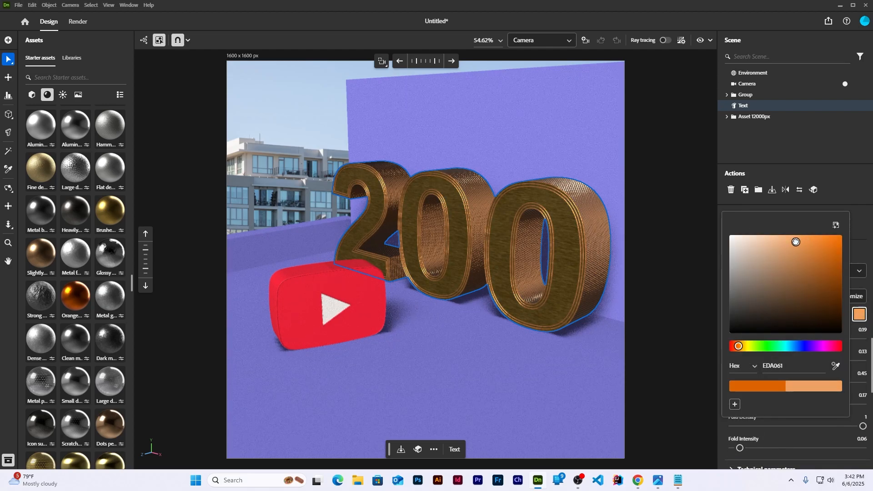
click(866, 215)
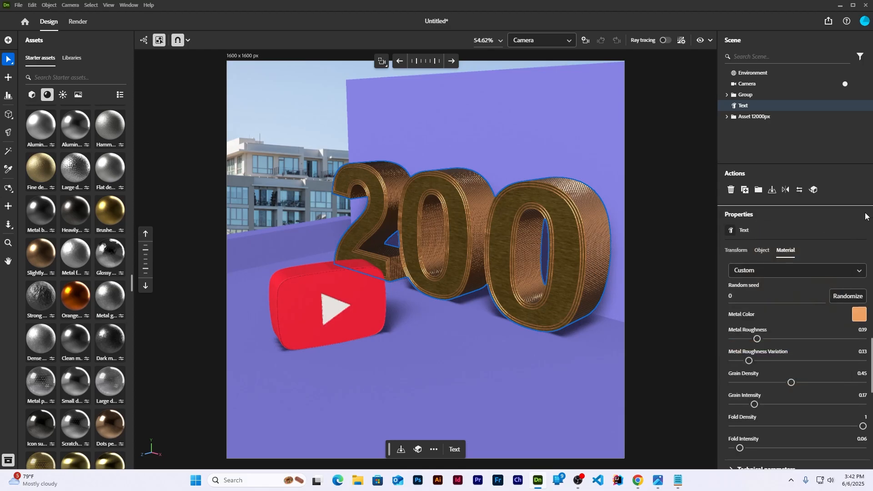
- Check the lighter metal color on the 200 text with ray tracing, switch it off, and deselect the text
click(666, 40)
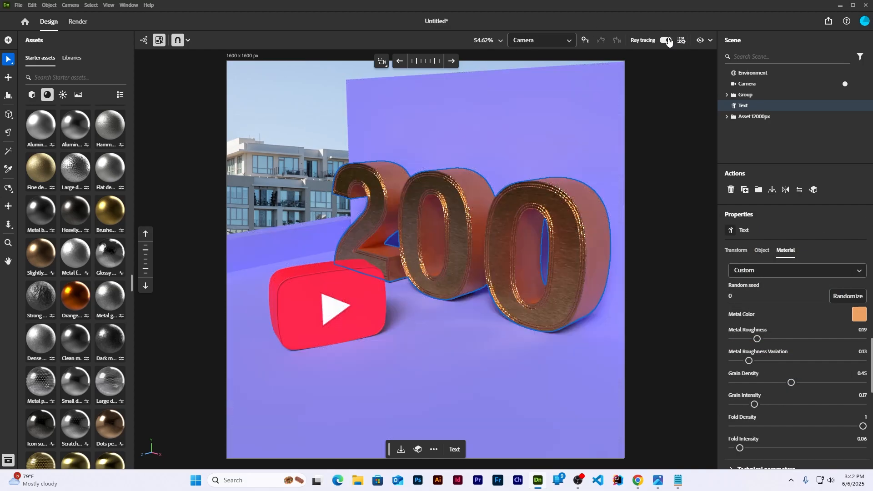
click(667, 40)
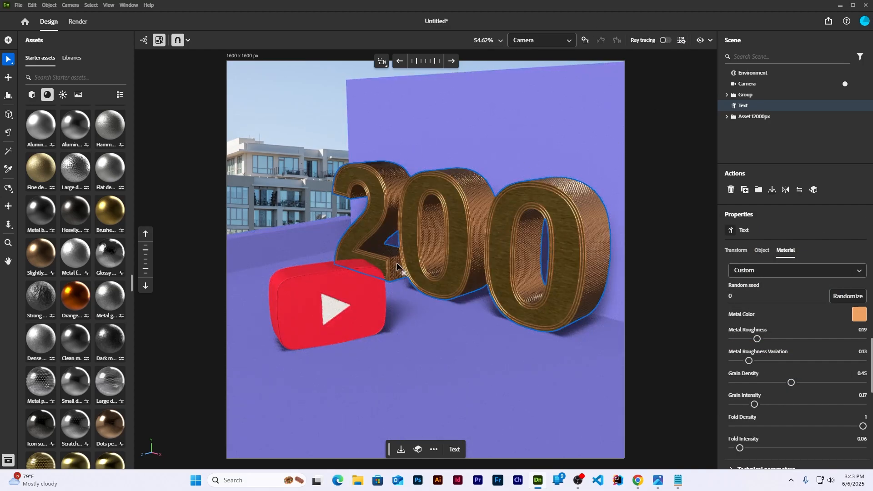
click(657, 347)
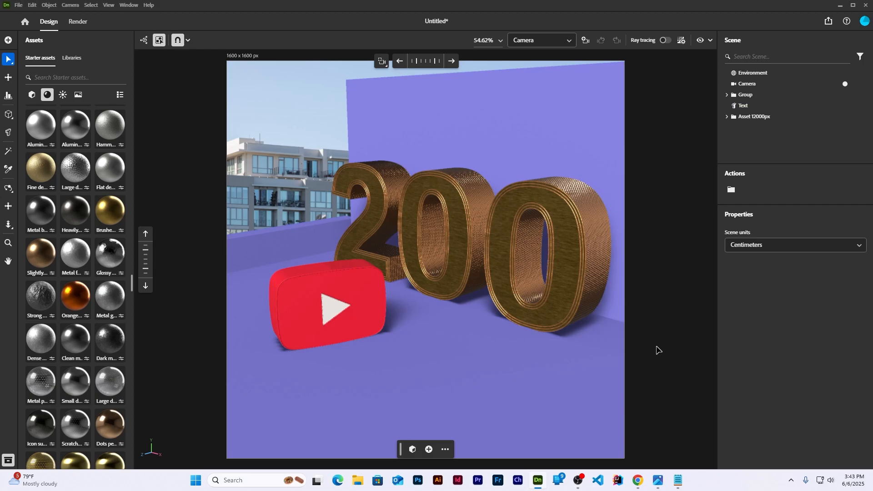
- Add a Cube from the basic shapes and move it forward, in front of the 200 text
click(31, 95)
scroll(58, 150, up, 10)
click(64, 155)
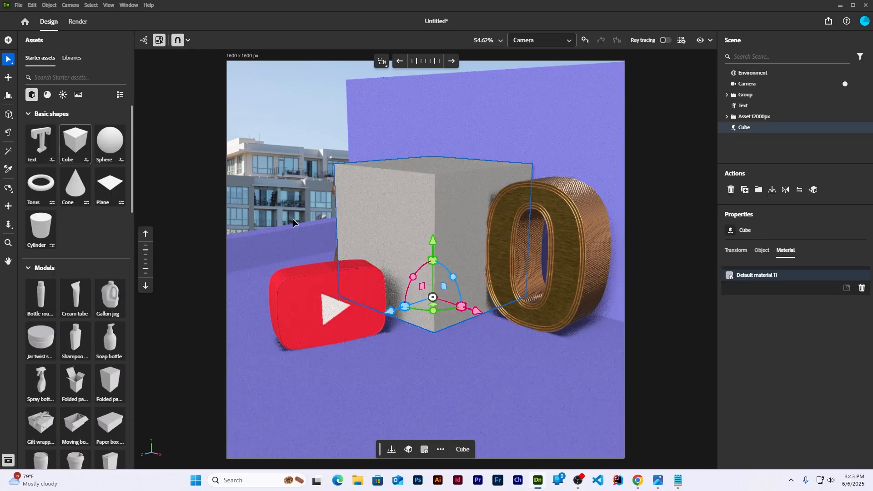
drag(433, 297, 471, 390)
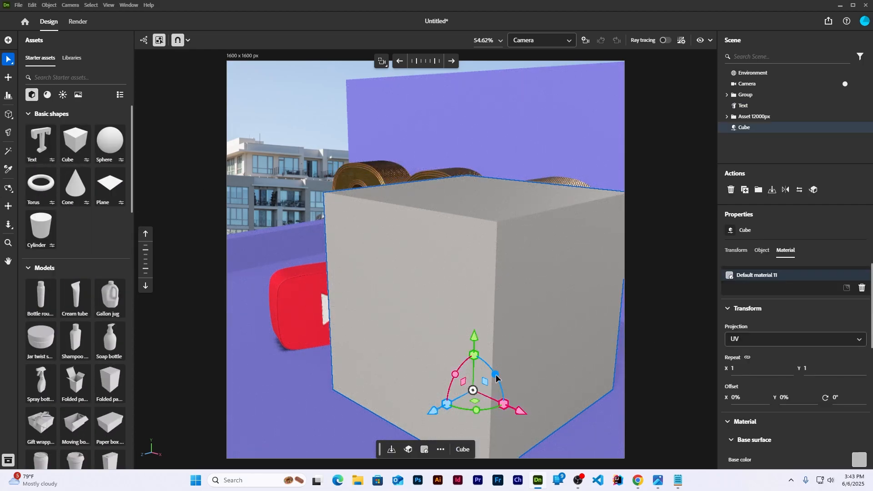
- Scale the cube down uniformly to a small box and set its base color to 8685ef
shift+drag(473, 355, 476, 383)
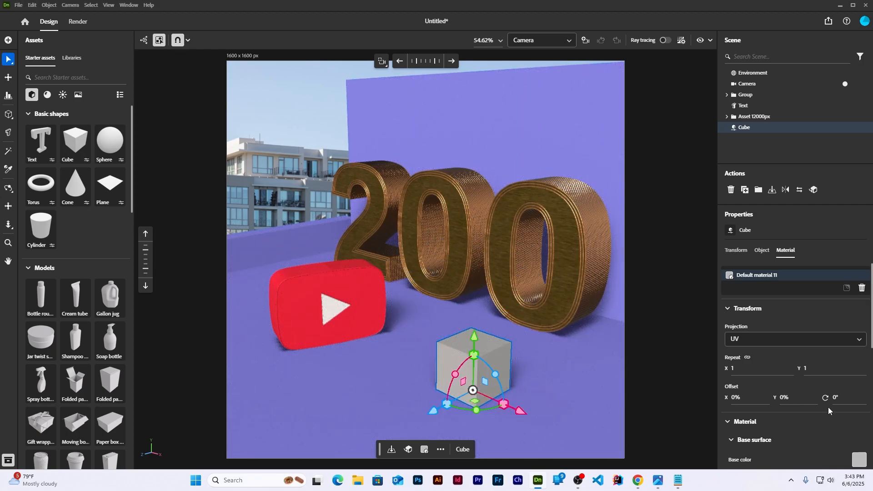
scroll(828, 411, down, 2)
click(860, 368)
double_click(782, 418)
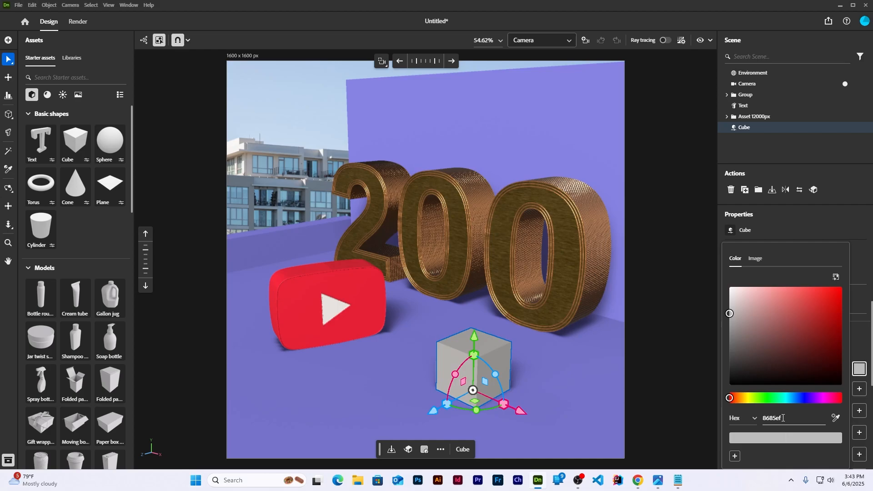
key(Return)
click(565, 370)
click(476, 378)
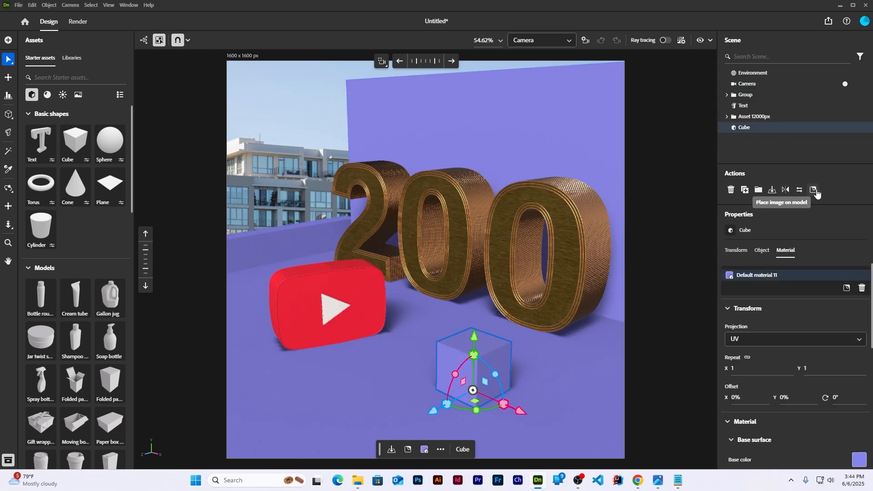
- Place the K:D logo image on the cube as a decal and move it onto the left front face
click(817, 193)
click(460, 386)
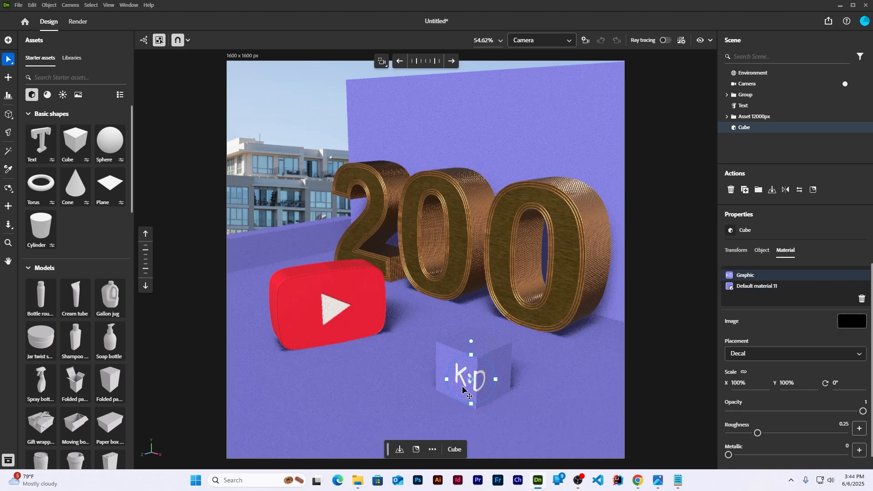
drag(460, 385, 456, 375)
- Check the scene with the logo cube in ray tracing and switch ray tracing back off
click(614, 357)
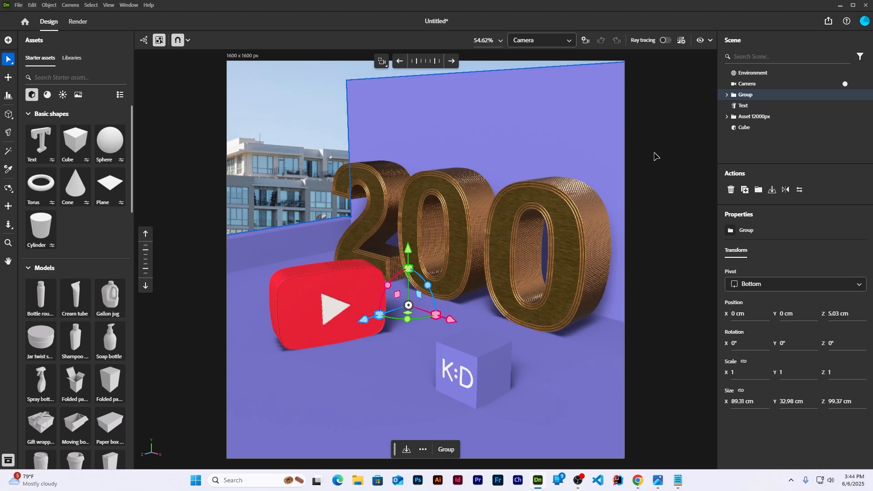
click(665, 40)
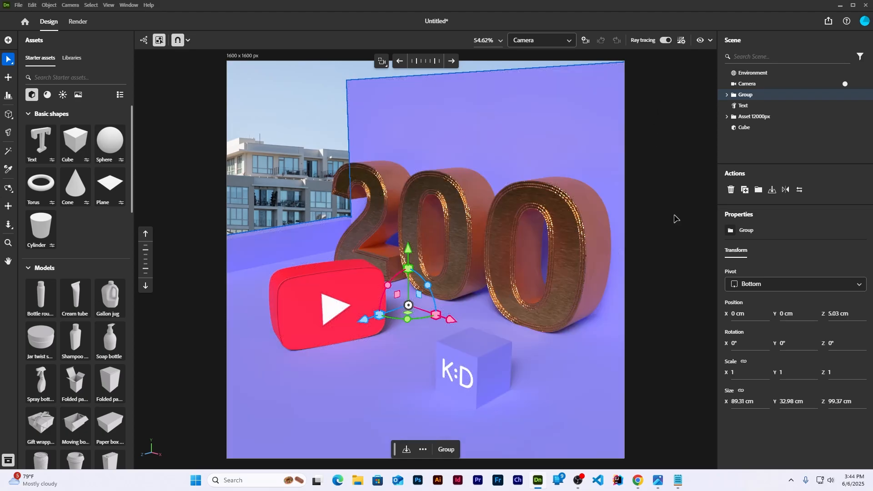
click(665, 40)
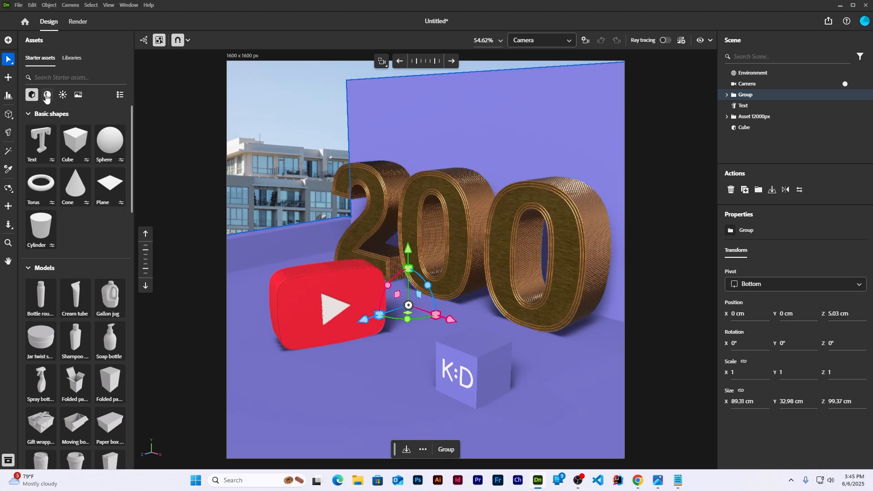
- Apply the Airport environment light from the starter assets to the scene
click(63, 94)
scroll(84, 196, down, 5)
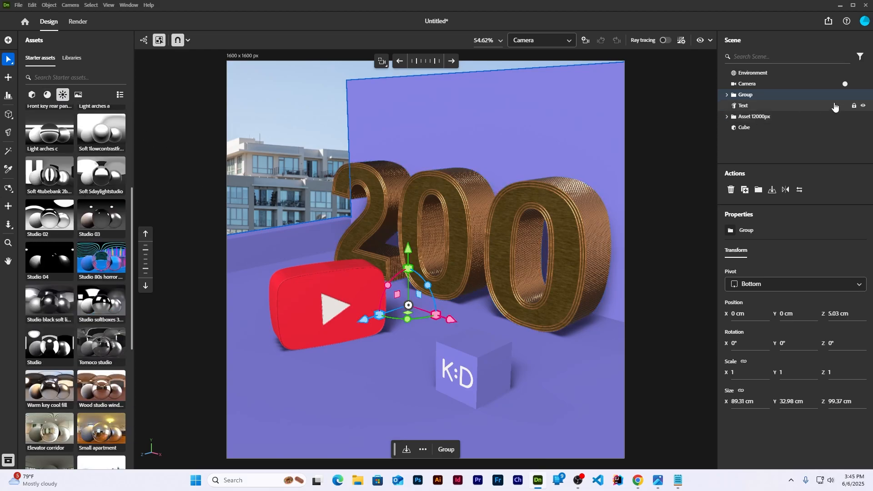
click(757, 73)
click(164, 224)
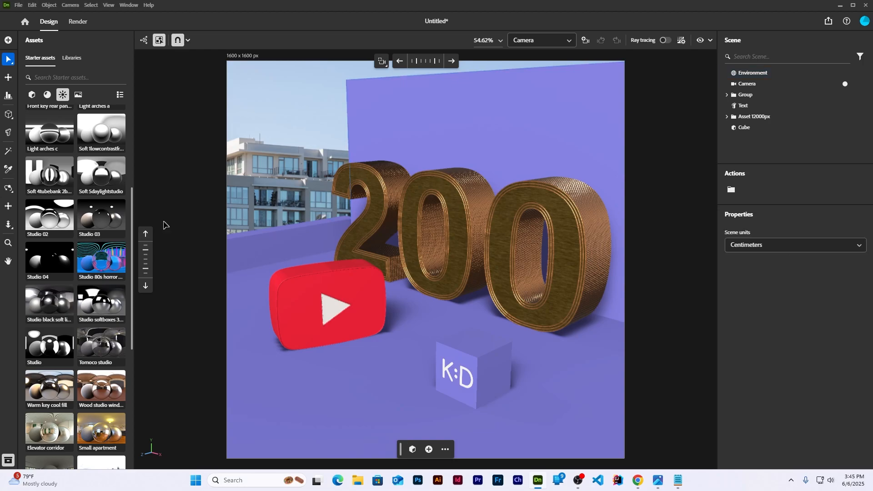
scroll(93, 318, down, 6)
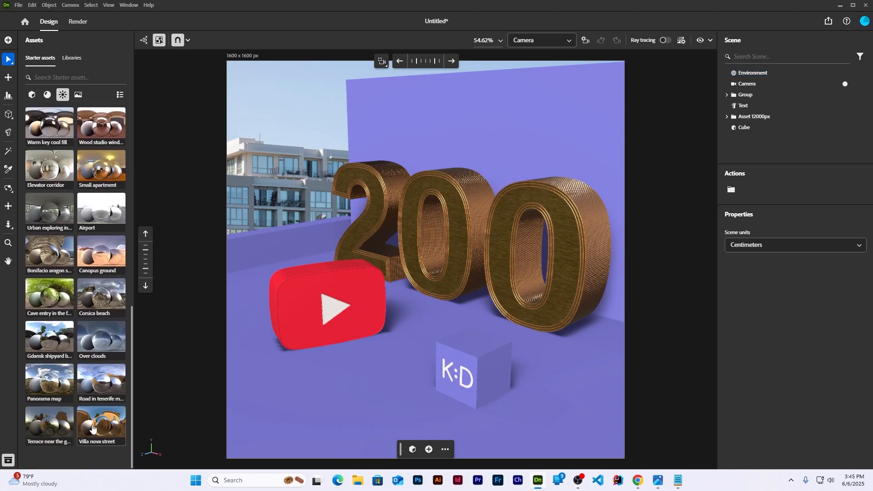
scroll(47, 309, up, 2)
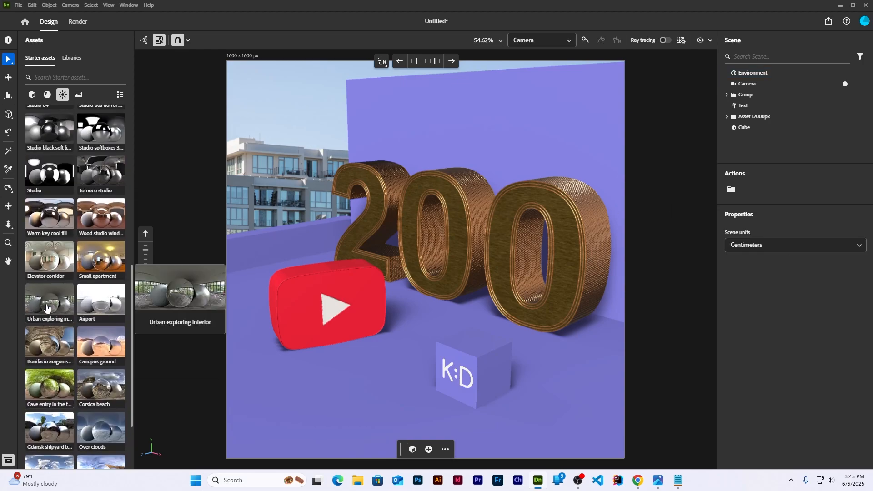
click(91, 306)
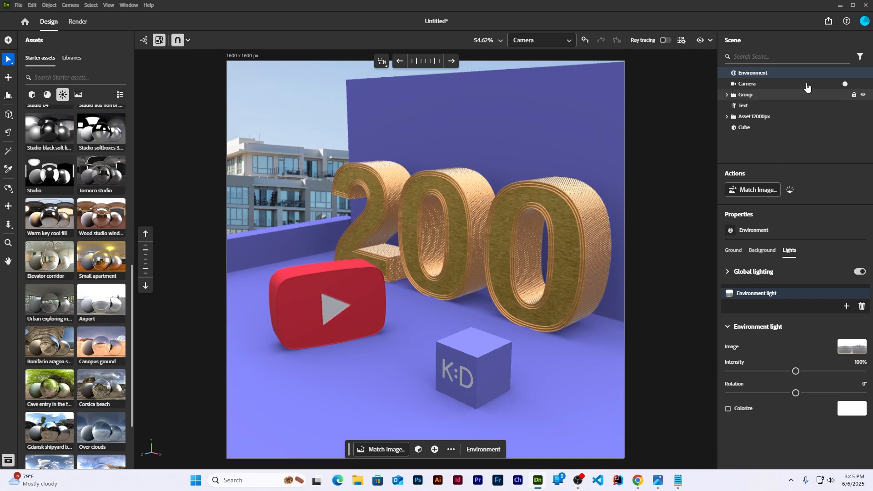
- Add the Three point lights, set rotation to 27° for Key, -95° for Fill and -135° for Back, and leave ray tracing off
scroll(87, 152, up, 8)
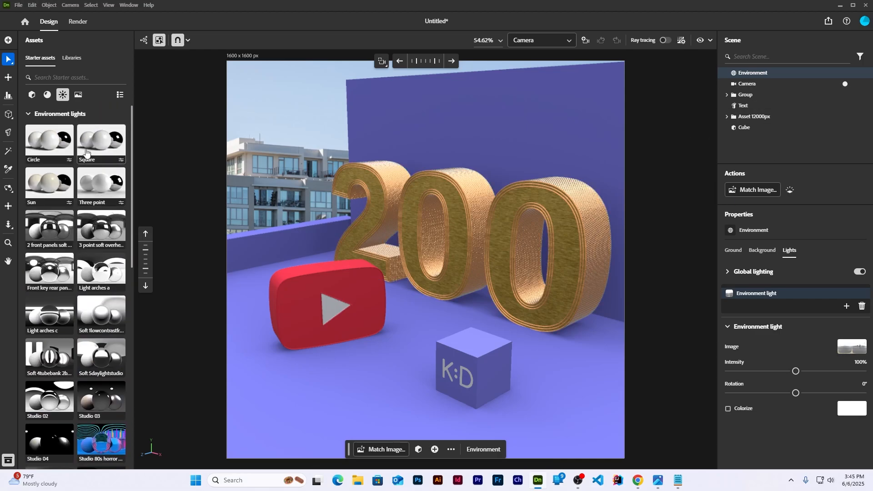
click(98, 186)
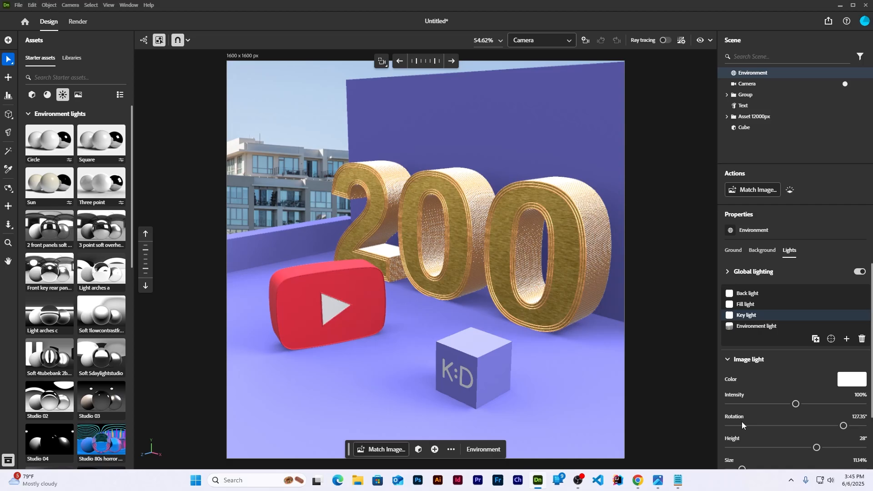
drag(841, 437, 806, 437)
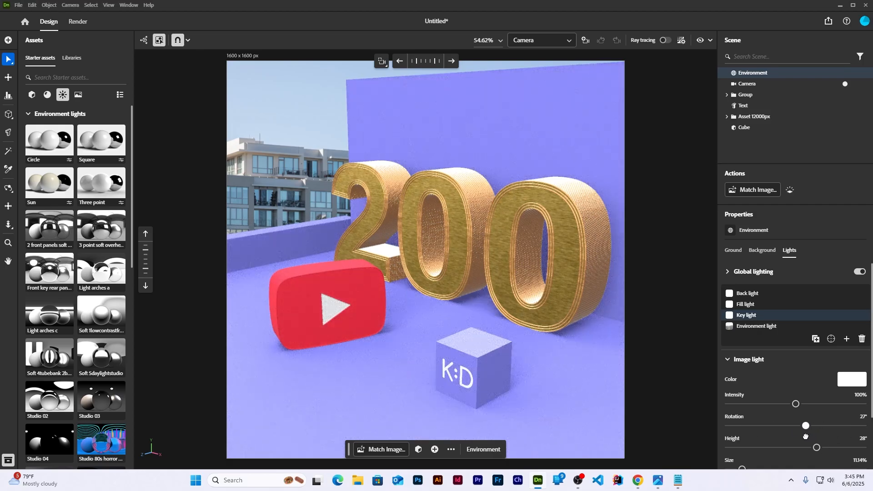
click(755, 304)
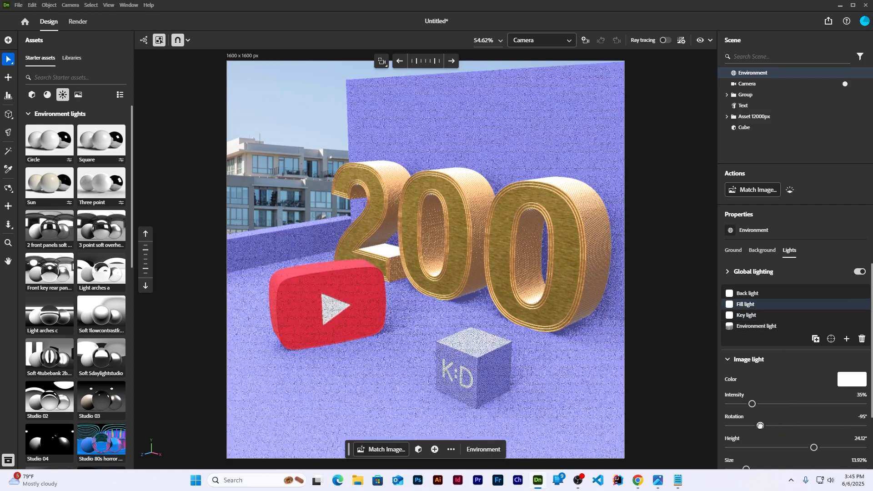
click(759, 293)
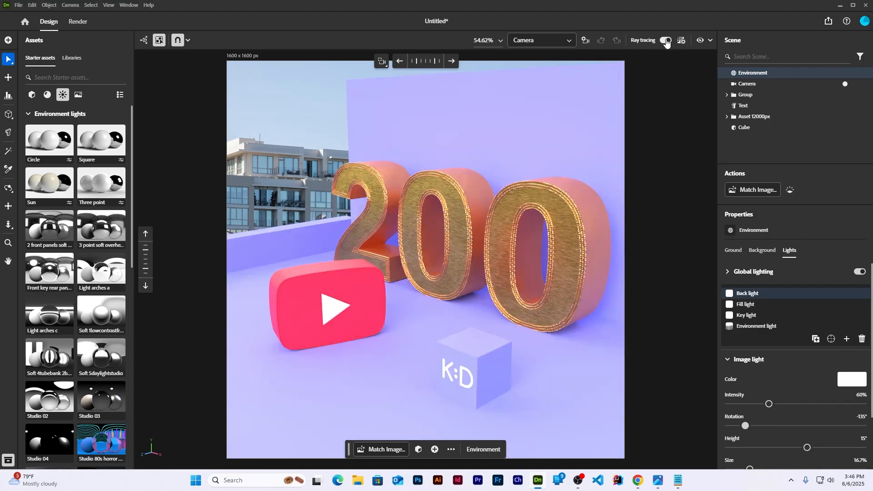
click(665, 41)
click(672, 182)
- Set the environment light's intensity to 40% and check the scene with ray tracing
click(767, 75)
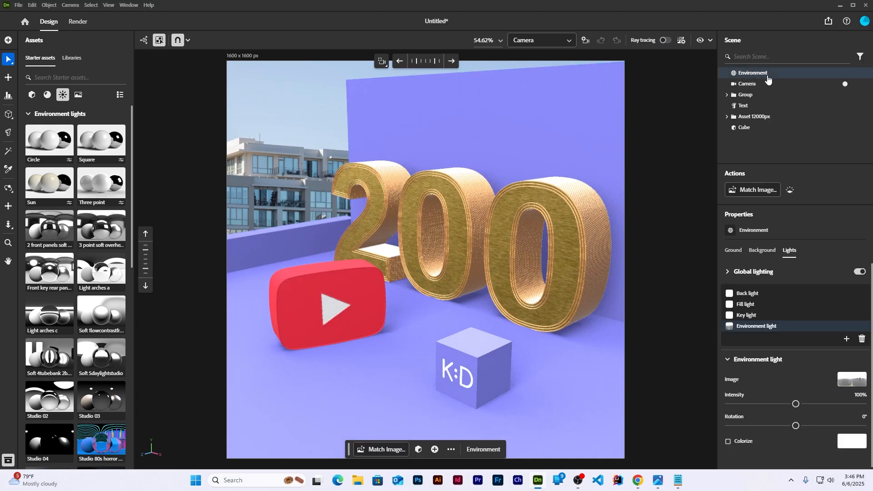
drag(796, 404, 755, 404)
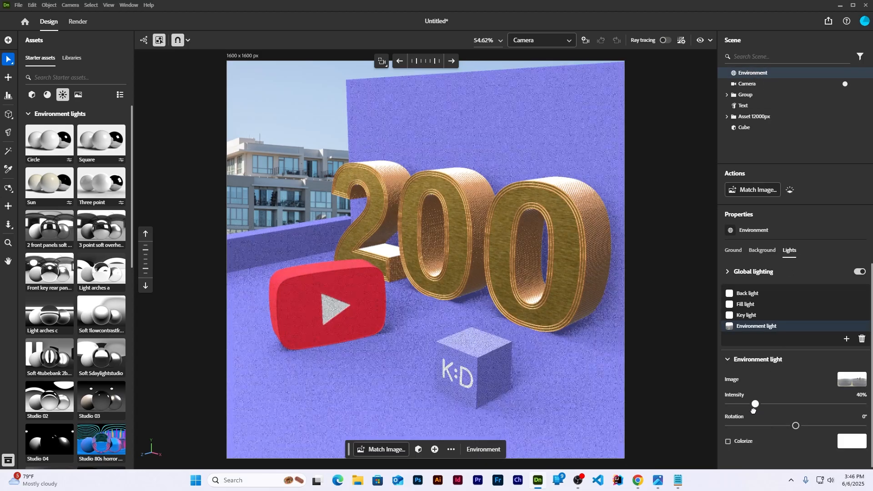
click(665, 41)
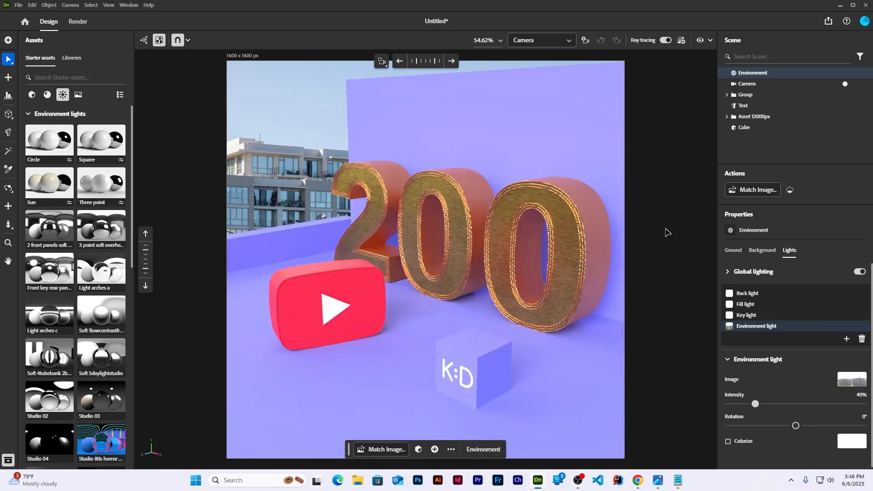
click(665, 41)
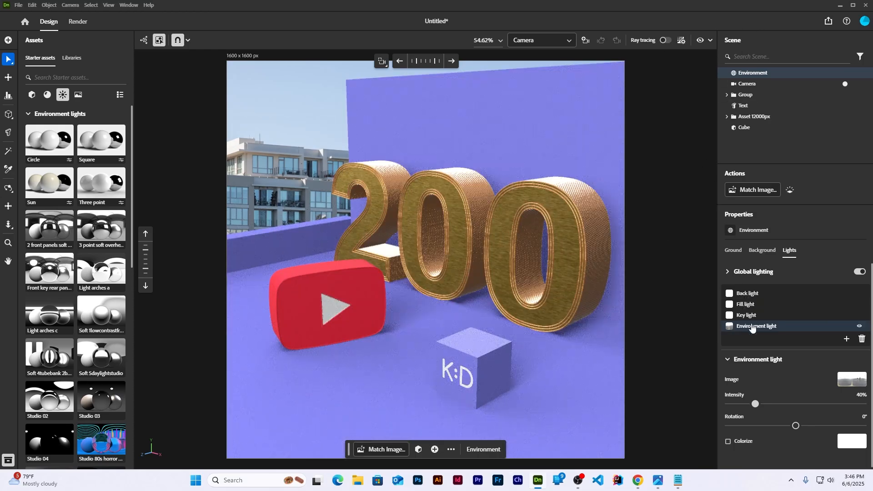
- Set the environment light's intensity to 73%, deselect it and check the scene with ray tracing
drag(755, 404, 777, 405)
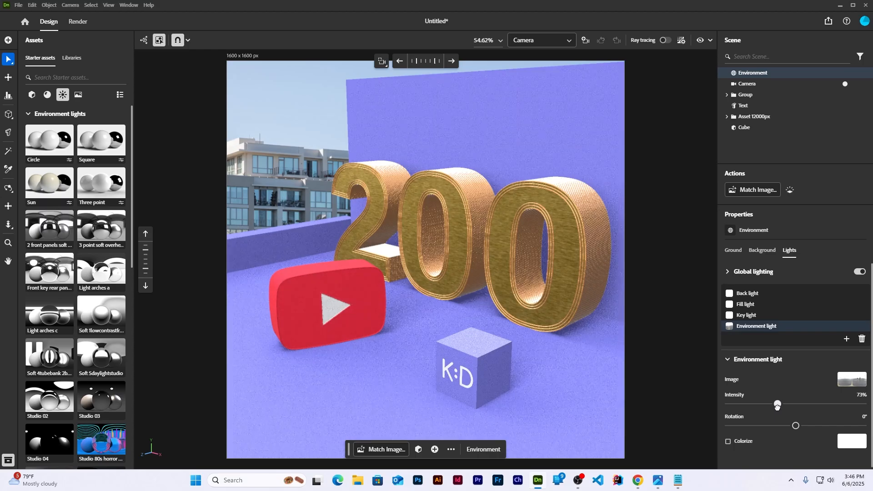
click(658, 81)
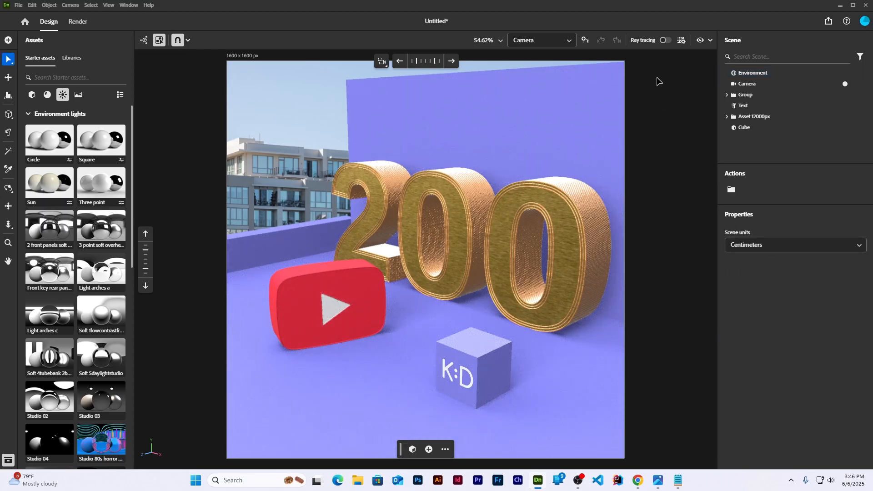
click(669, 42)
click(666, 41)
- Render the 1600 x 1600 camera view with the High preset as a PNG named 3d200subsfinal
click(78, 23)
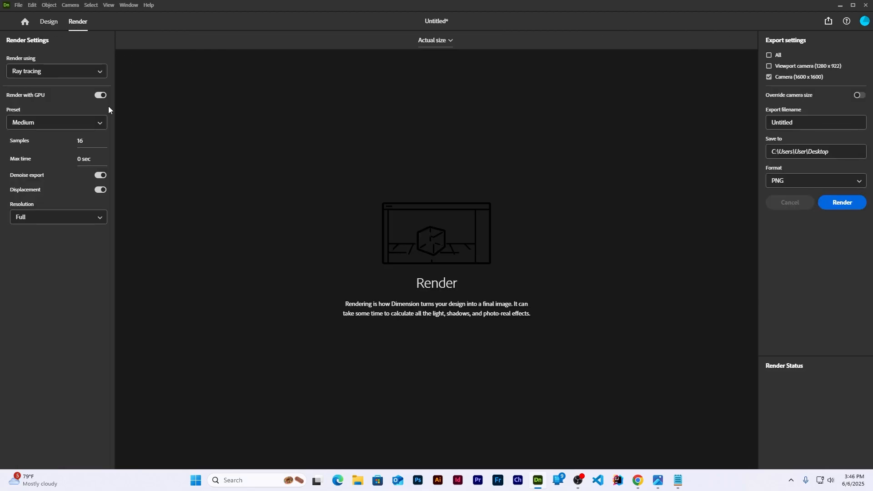
click(66, 119)
click(28, 167)
click(819, 122)
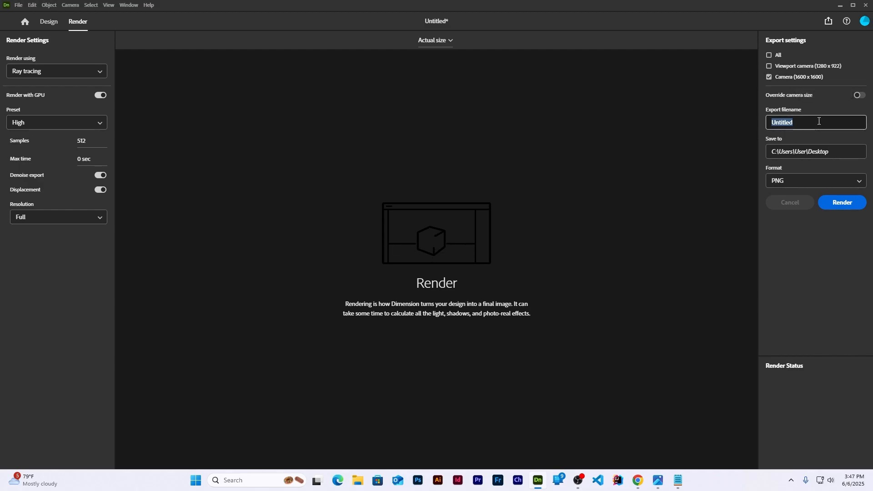
text(3d200subsfinal)
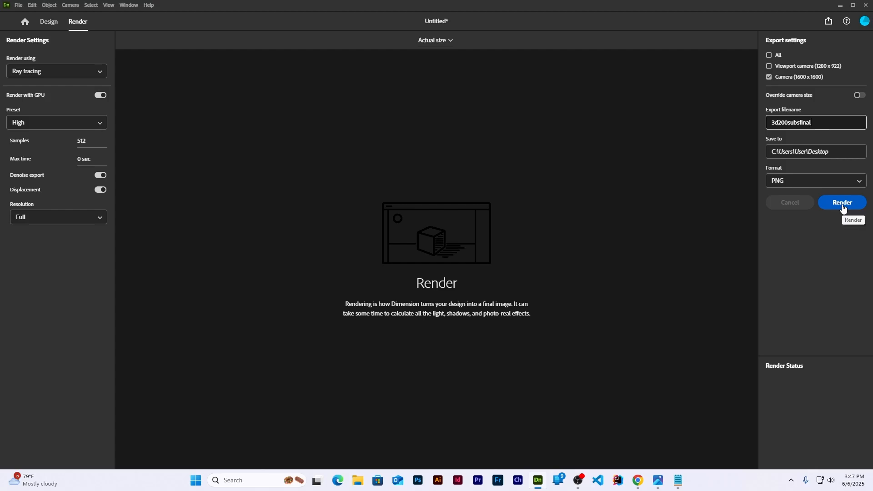
click(842, 205)
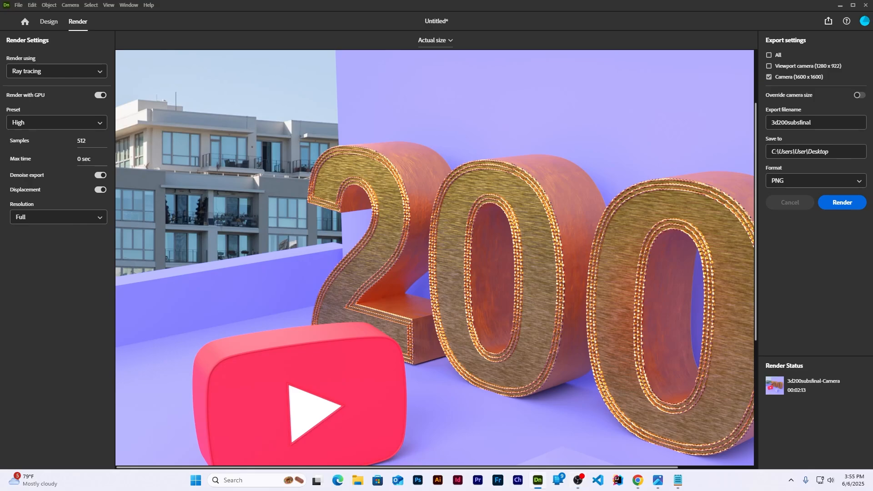
- Examine the rendered image 3d200subsfinal-Camera.png in a maximized Photos window
click(838, 7)
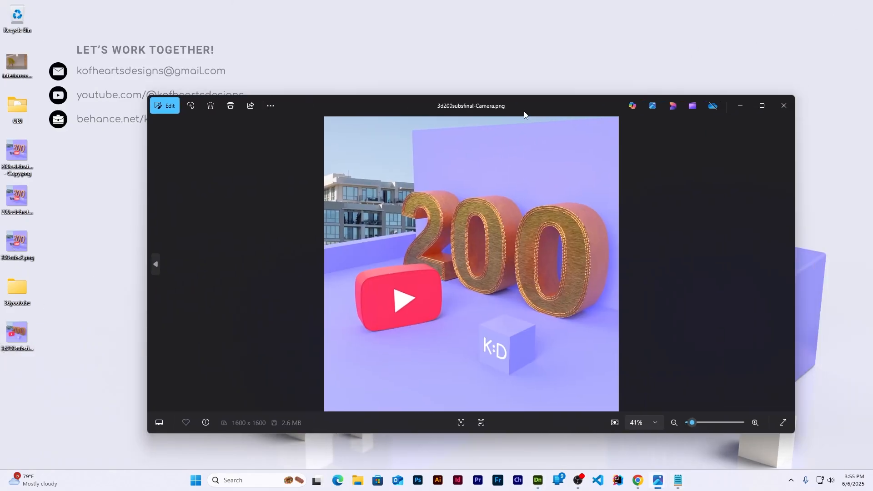
double_click(524, 111)
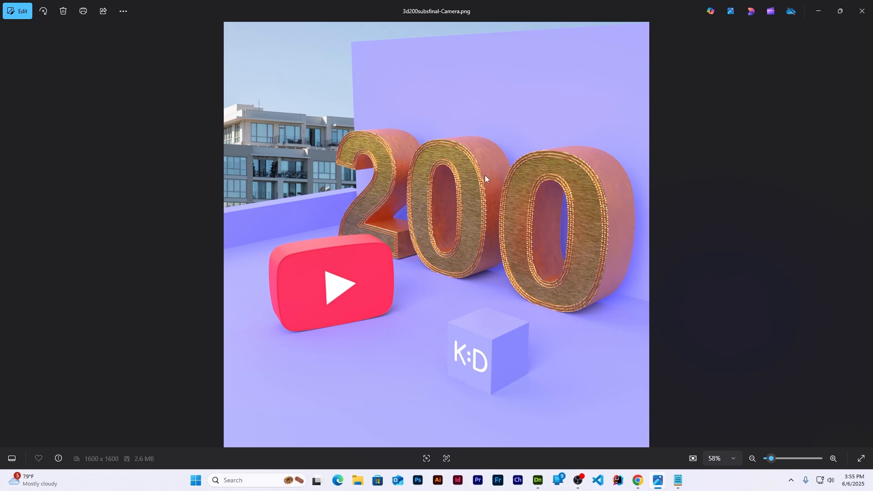
scroll(484, 176, up, 3)
scroll(485, 178, down, 3)
- Switch to a new maximized Chrome window and go to canva.com
key(super+d)
right_click(637, 480)
click(609, 426)
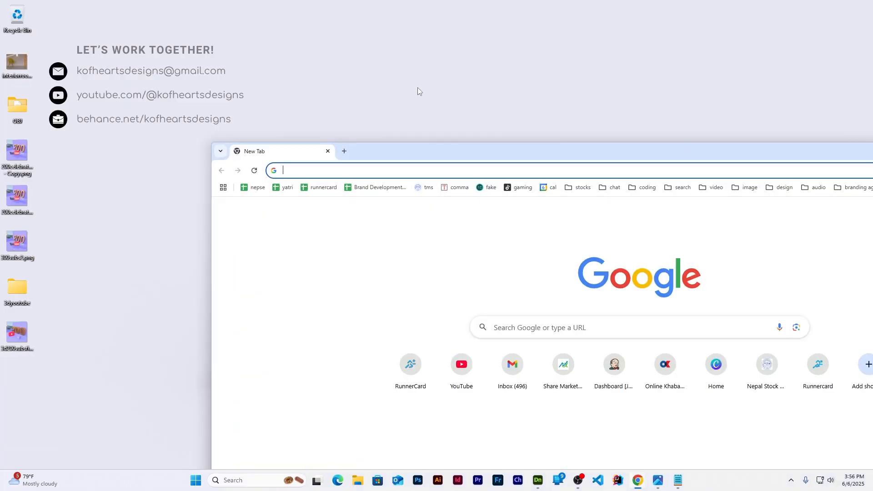
double_click(512, 150)
text(canva.com)
key(Return)
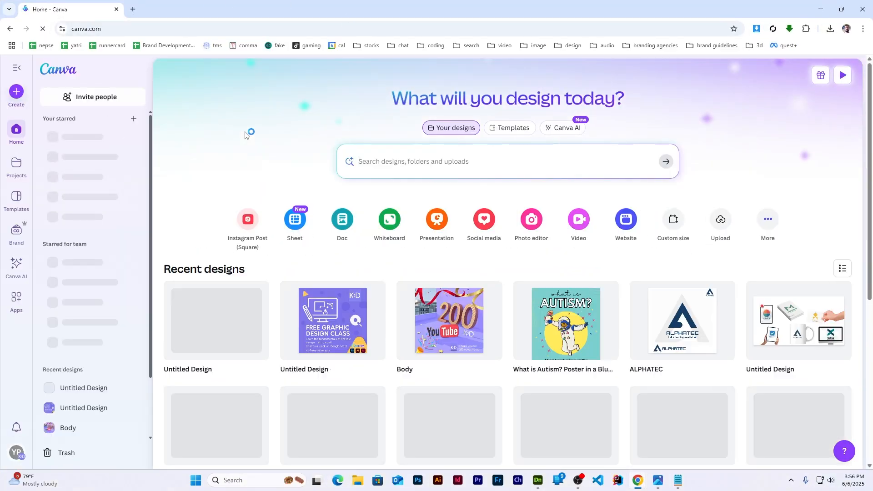
- Create a blank Canva design with a custom size of 1600 x 1600 px
click(17, 95)
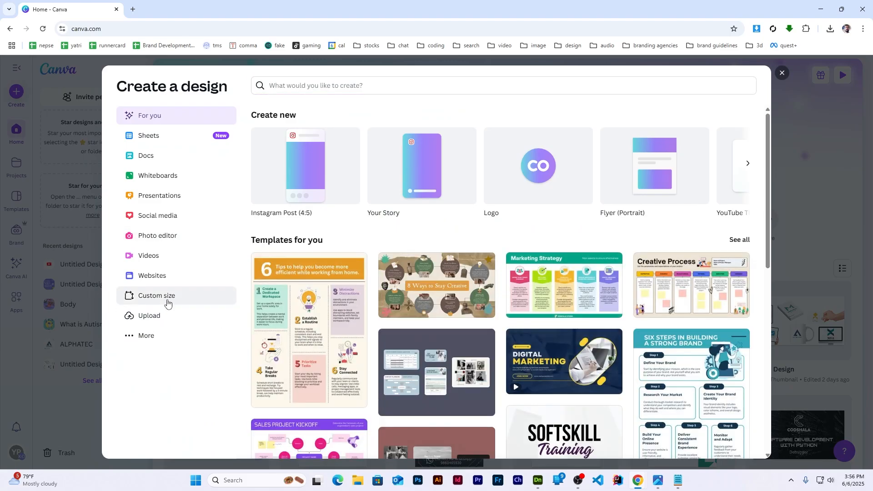
click(168, 302)
click(310, 176)
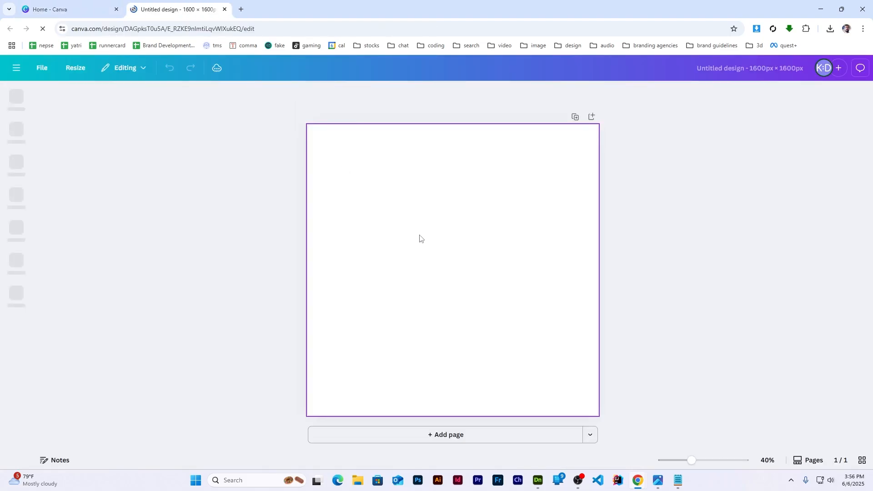
- Upload 3d200subsfinal-Camera.png from the Desktop to the Canva uploads
click(17, 230)
click(92, 119)
click(38, 122)
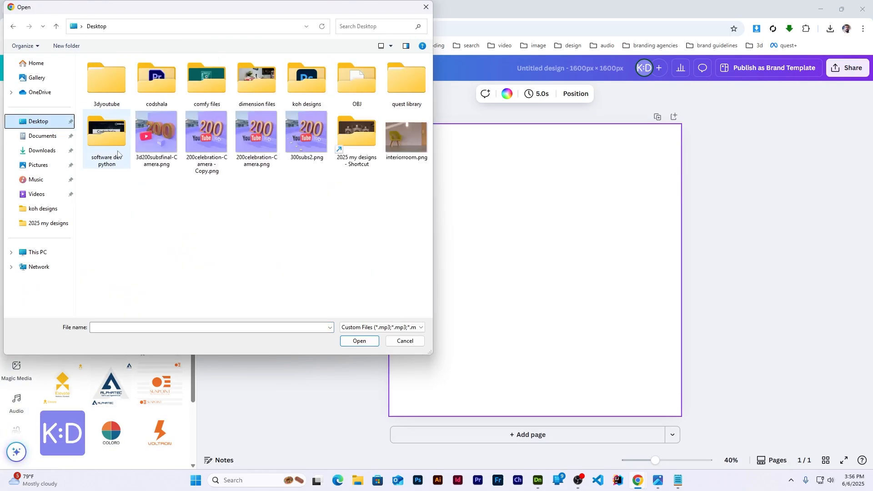
click(155, 137)
double_click(156, 136)
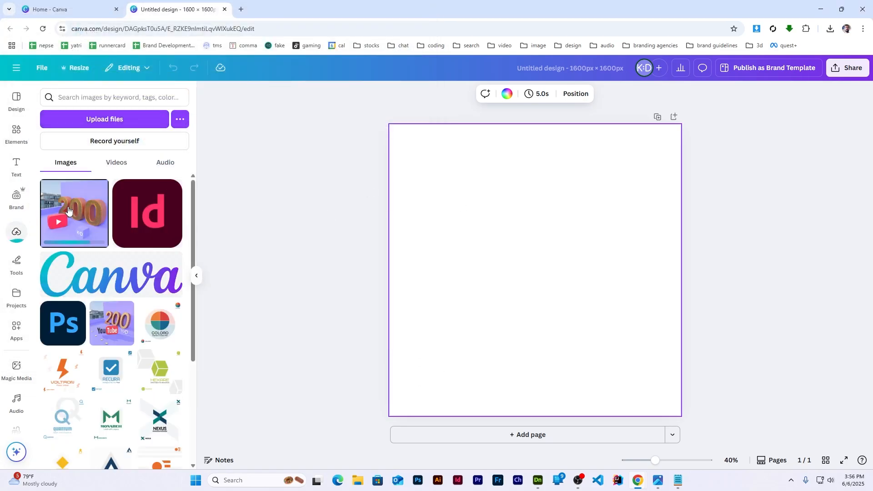
- Set the uploaded 200 render as the page background and collapse the uploads list
right_click(547, 203)
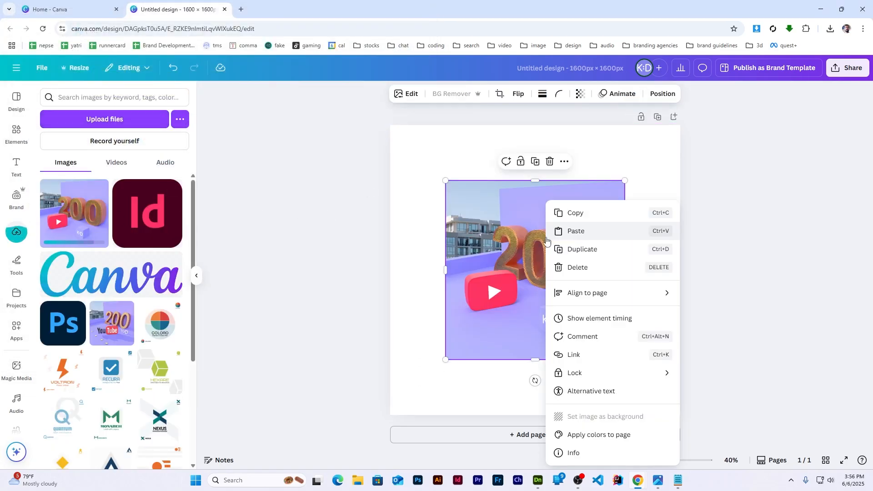
click(602, 416)
click(196, 275)
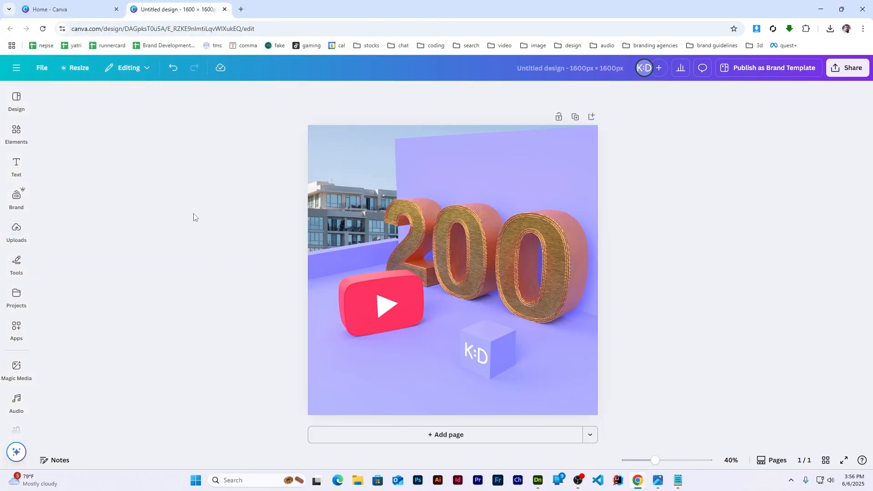
- Search the graphics elements for celebration and place the gold confetti graphic along the top of the page
click(16, 132)
click(107, 100)
text(celebration)
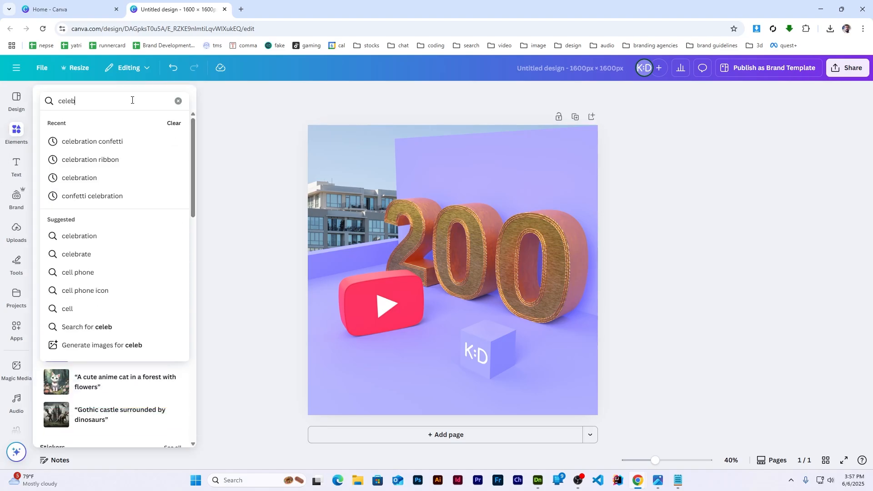
key(Return)
click(73, 122)
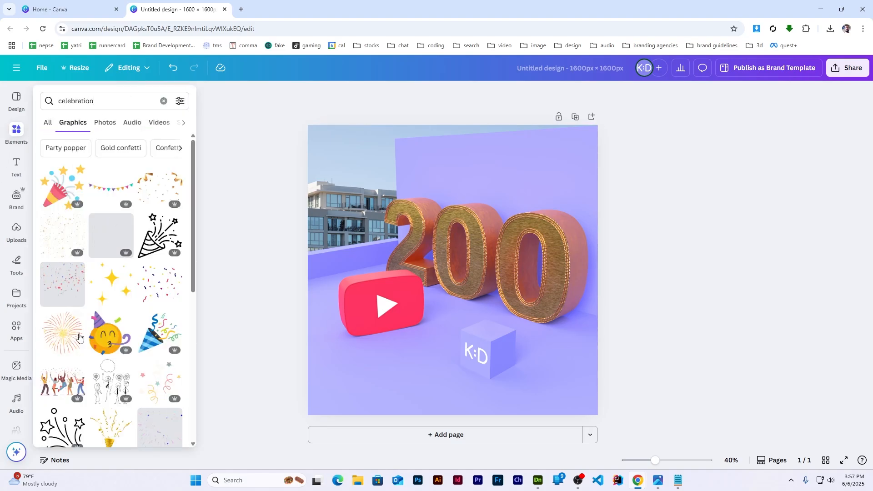
click(160, 187)
drag(486, 285, 485, 113)
click(640, 199)
- Try a reduced party-face emoji graphic below the YouTube icon and delete it
click(16, 132)
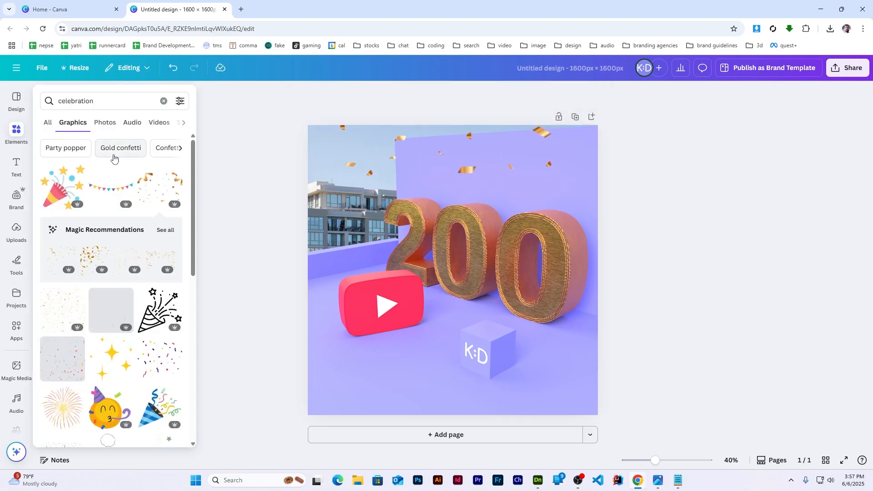
scroll(88, 225, down, 3)
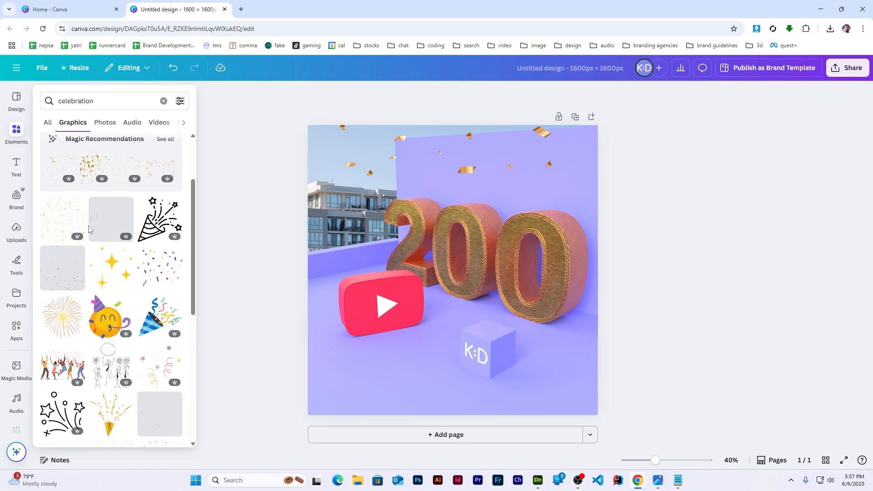
scroll(88, 225, down, 3)
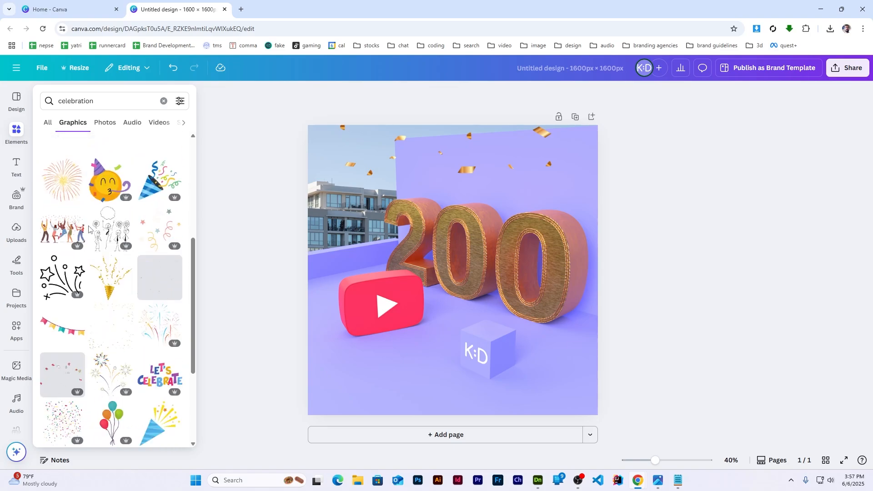
click(111, 186)
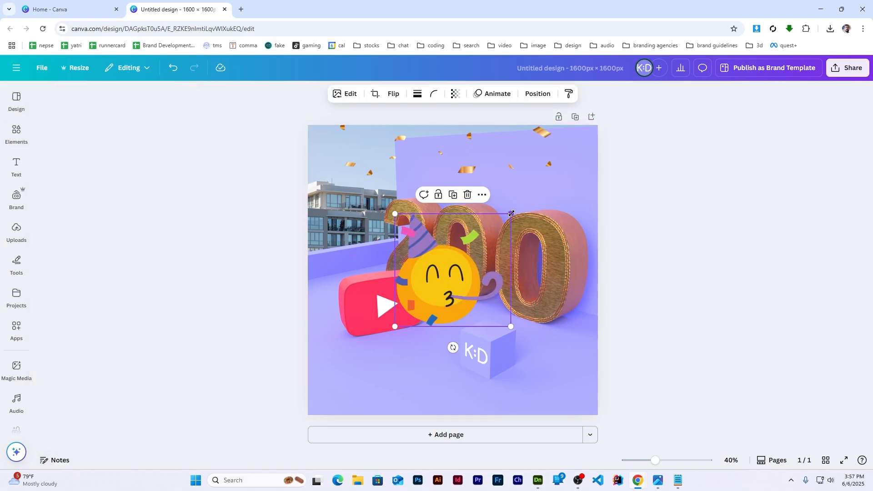
drag(511, 214, 452, 273)
drag(429, 309, 363, 376)
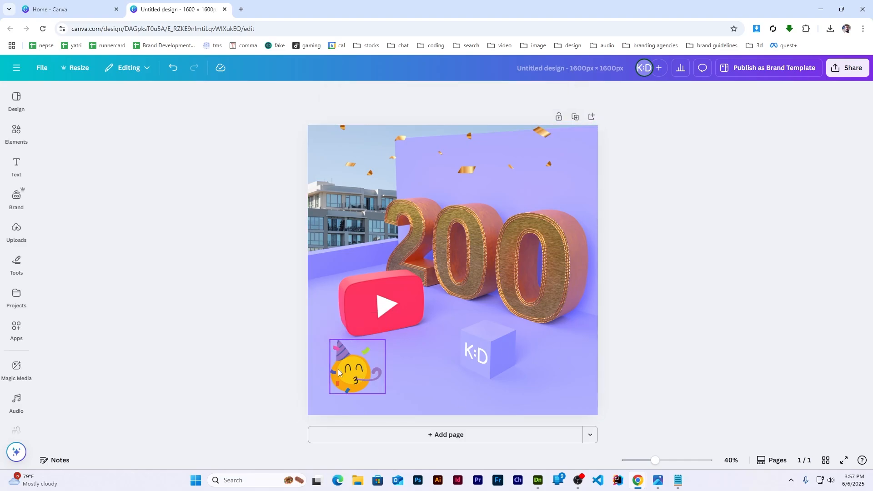
key(Delete)
- Search the graphics elements for confetti
click(10, 136)
click(111, 101)
text(confetti)
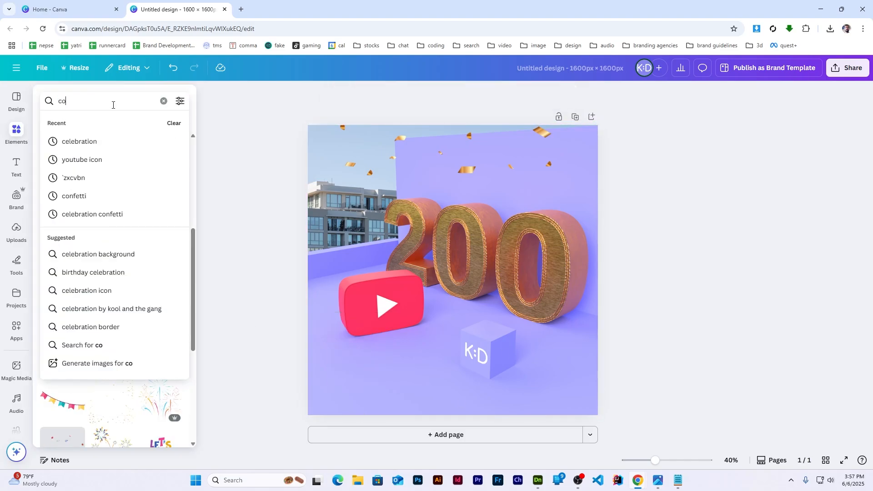
key(Return)
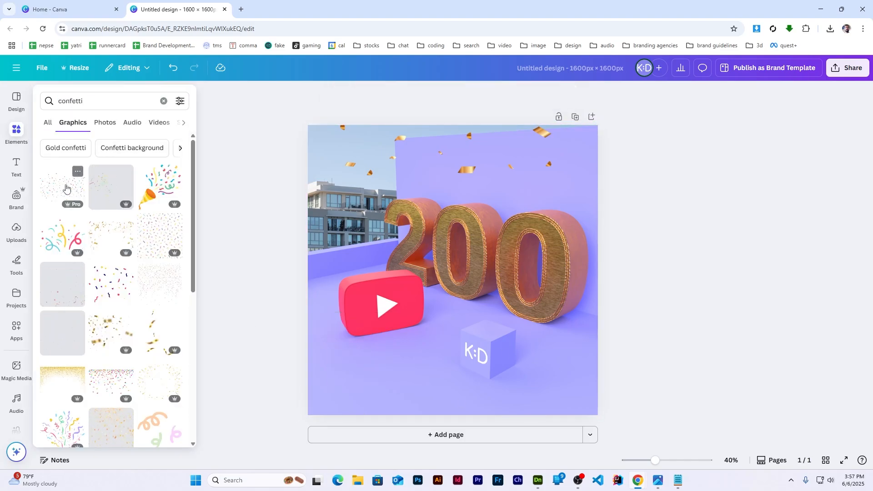
- Try several confetti graphics from the search results on the page, deleting each one
click(78, 172)
key(Delete)
click(16, 132)
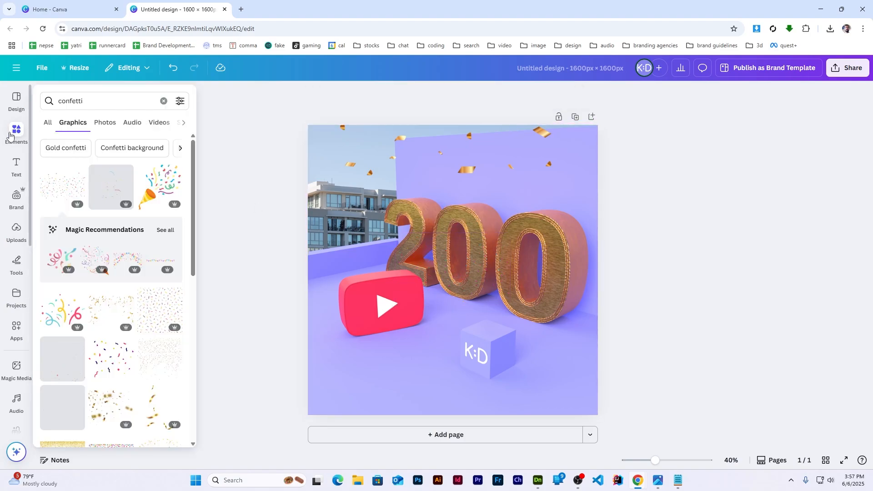
click(113, 318)
key(Delete)
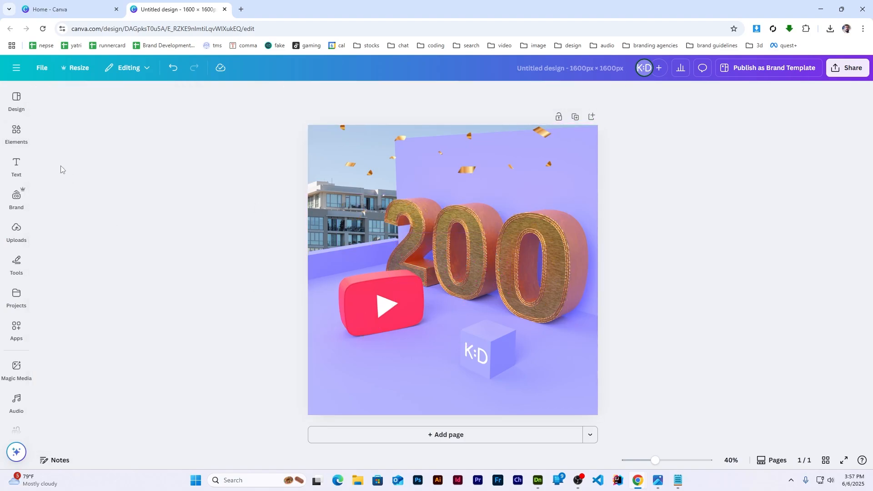
click(16, 132)
scroll(113, 274, down, 2)
click(114, 276)
key(Delete)
- Add the multicoloured falling confetti graphic at the page's upper right and duplicate it to the upper left
scroll(79, 258, down, 3)
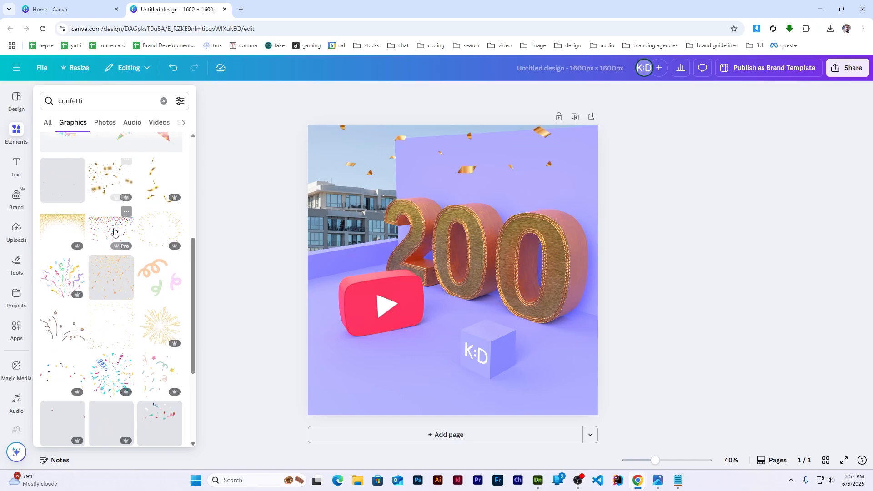
click(115, 231)
drag(430, 263, 473, 119)
alt+drag(566, 167, 307, 175)
click(750, 250)
- Enlarge the right-hand multicoloured confetti beyond the page edge and shift it slightly upward
click(585, 171)
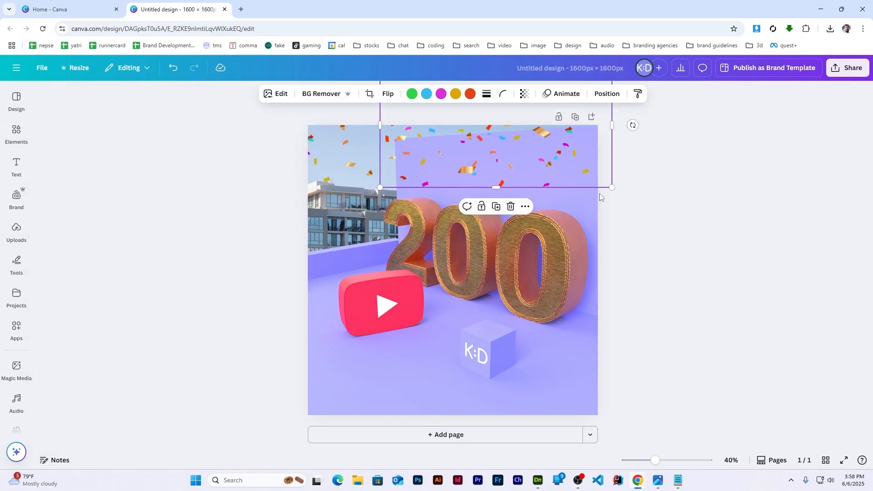
drag(611, 187, 696, 232)
drag(586, 194, 581, 161)
click(746, 274)
- Search the elements for celebration ribbon and place the curled gold ribbon across the page's upper-right corner
click(16, 132)
double_click(101, 101)
text(celebration ribb)
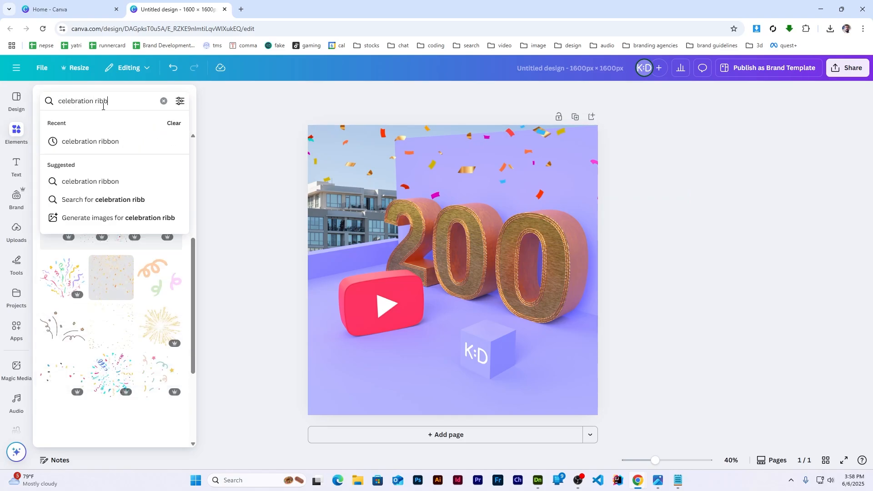
click(116, 142)
click(63, 236)
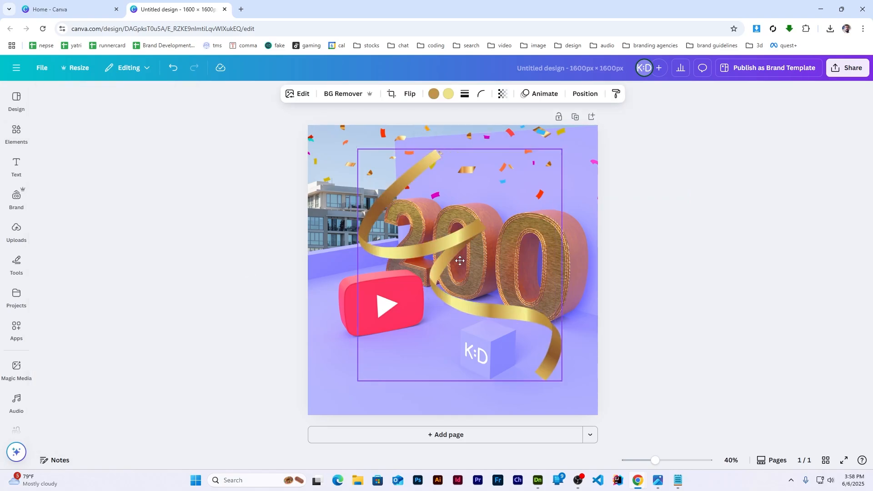
drag(460, 261, 546, 167)
click(664, 181)
- Add the wavy red ribbon graphic across the page's upper-left corner
click(19, 138)
drag(157, 239, 355, 162)
click(700, 272)
- Search the elements for celebration and place the party popper with stars, resized, in the page's lower-left corner
mouse_move(19, 134)
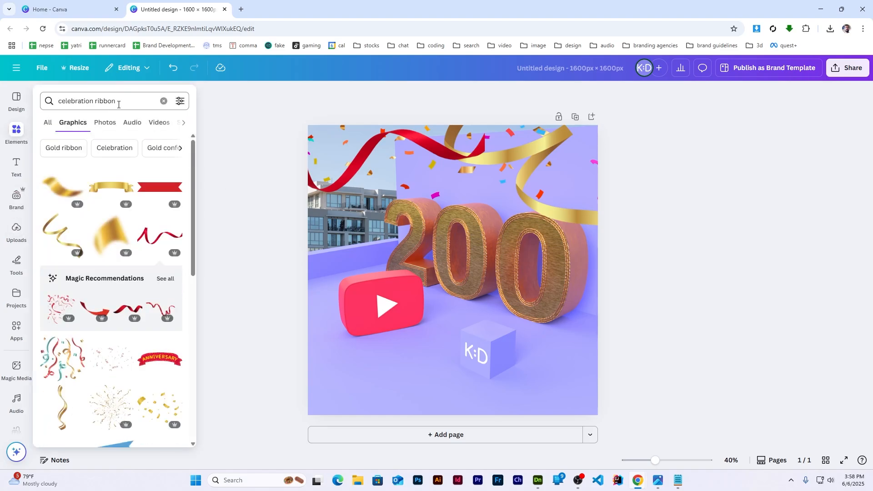
double_click(113, 101)
key(BackSpace)
key(Return)
drag(56, 189, 353, 391)
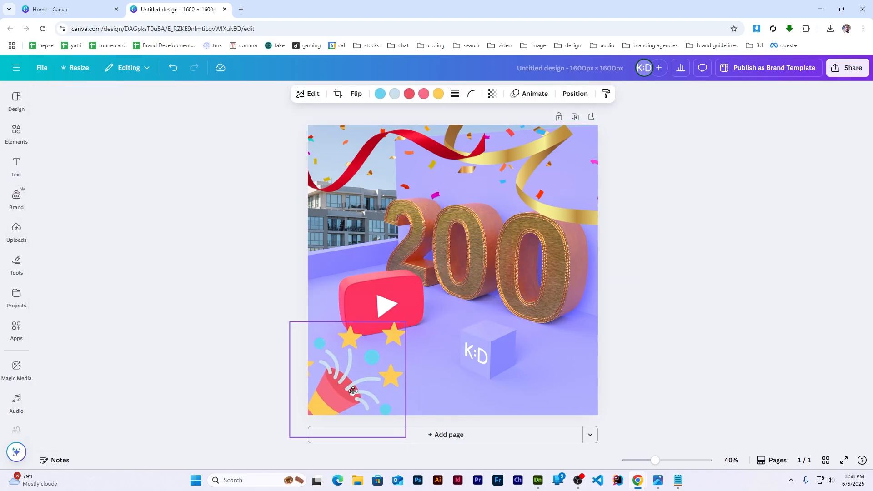
click(660, 267)
click(364, 372)
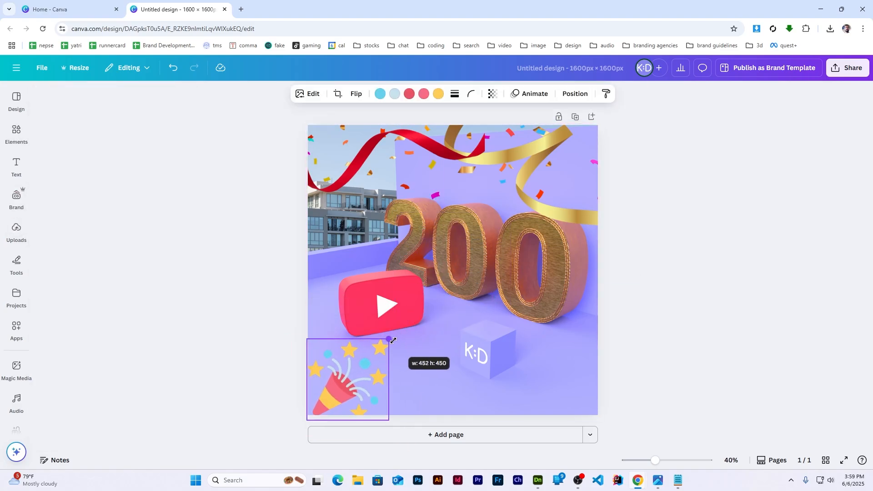
click(704, 245)
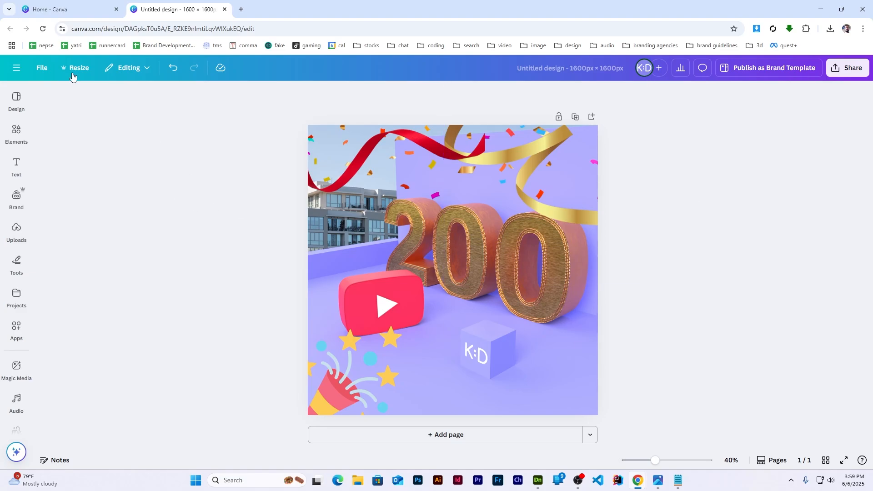
- Download the design as a PNG with the size multiplier set to 2
click(41, 68)
click(69, 273)
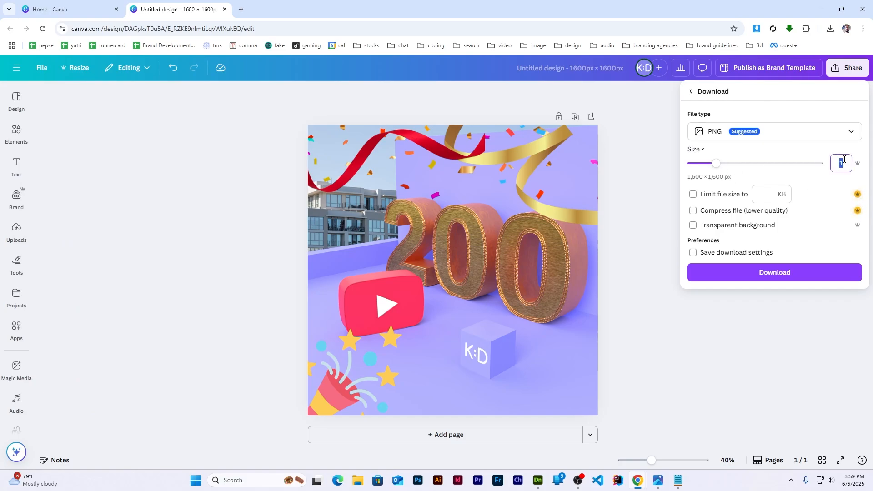
text(2)
key(Return)
key(Return)
click(788, 278)
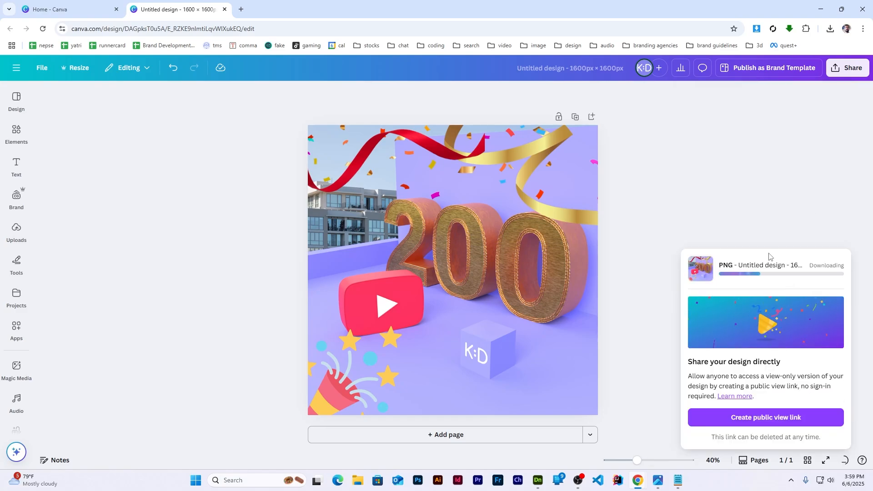
- Switch to Photoshop and open Untitled design (2).png from the Downloads folder
click(416, 481)
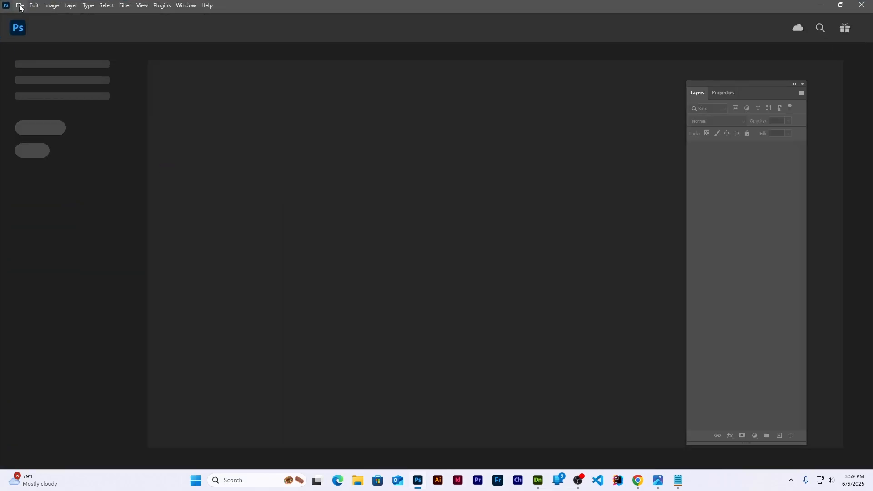
click(20, 6)
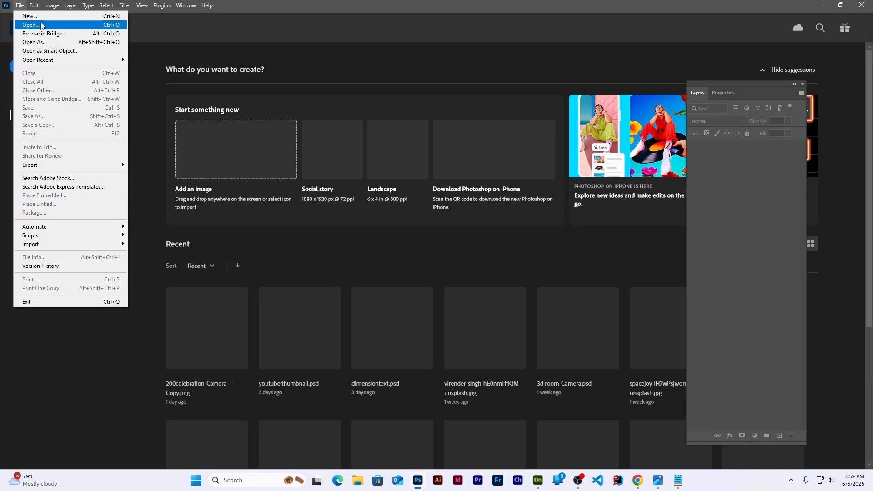
click(27, 25)
click(41, 151)
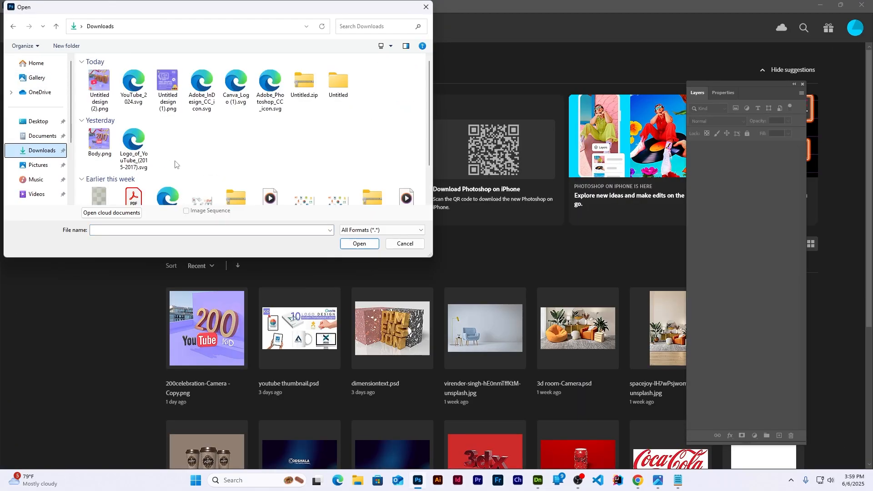
click(99, 97)
click(359, 243)
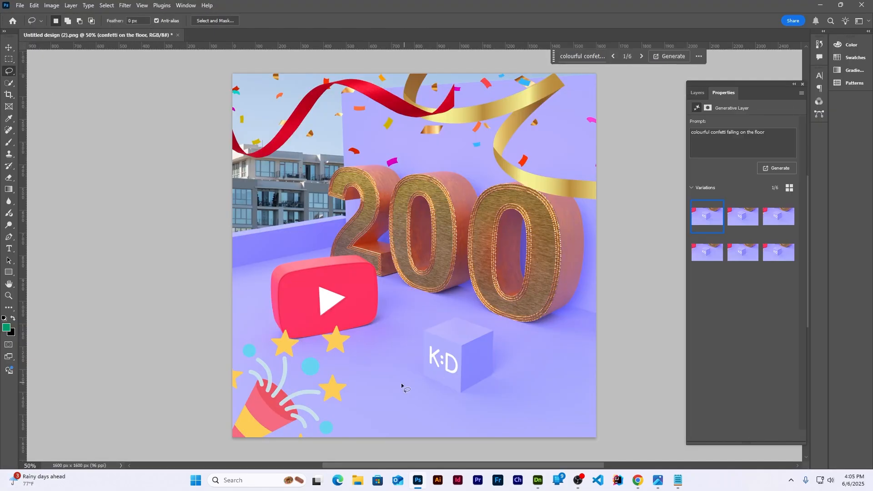
- Lasso the floor area below and right of the logo cube and run Generative Fill with the prompt "confetti celebration"
mouse_move(367, 407)
mouse_down()
mouse_move(457, 438)
mouse_move(534, 337)
mouse_up()
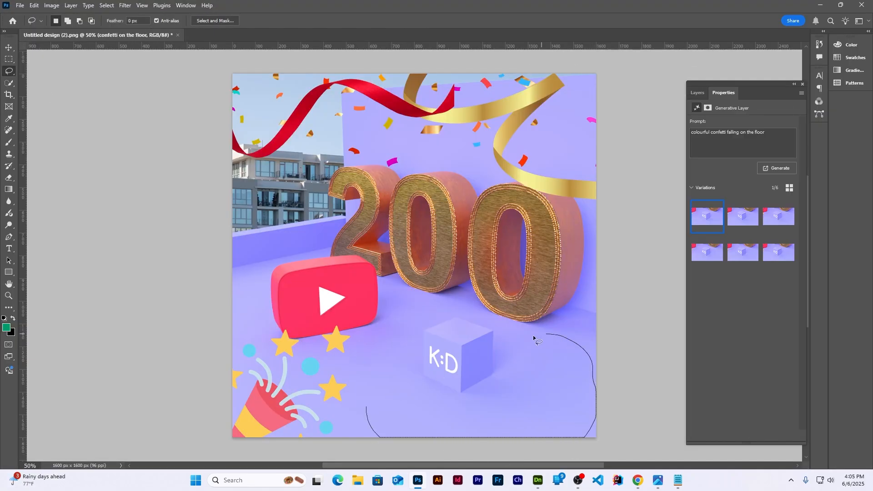
drag(401, 386, 364, 404)
click(591, 56)
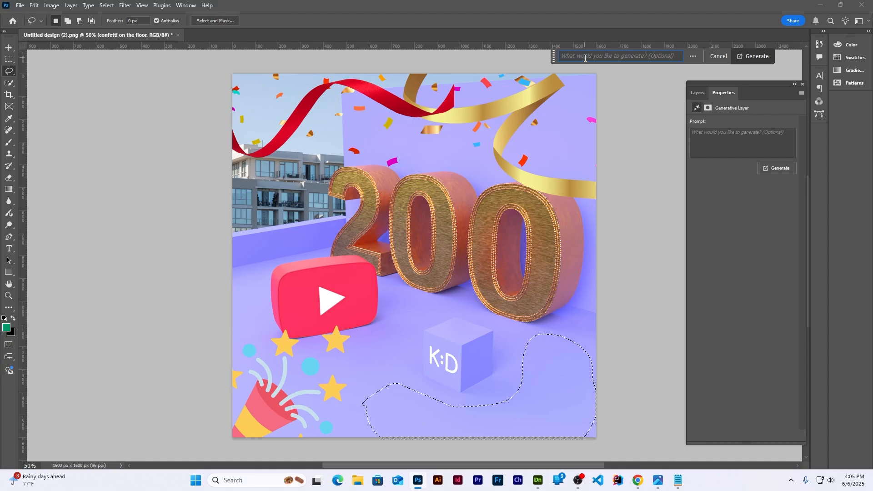
text(confetti ca)
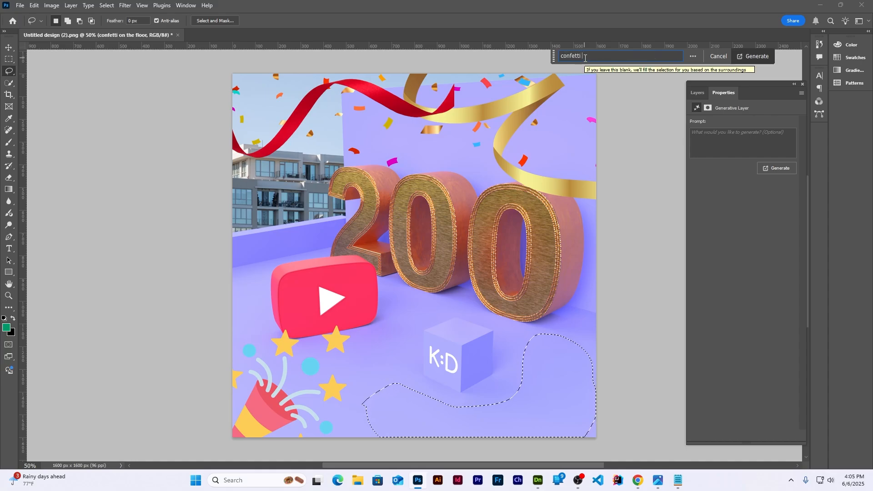
text(lebration)
key(Return)
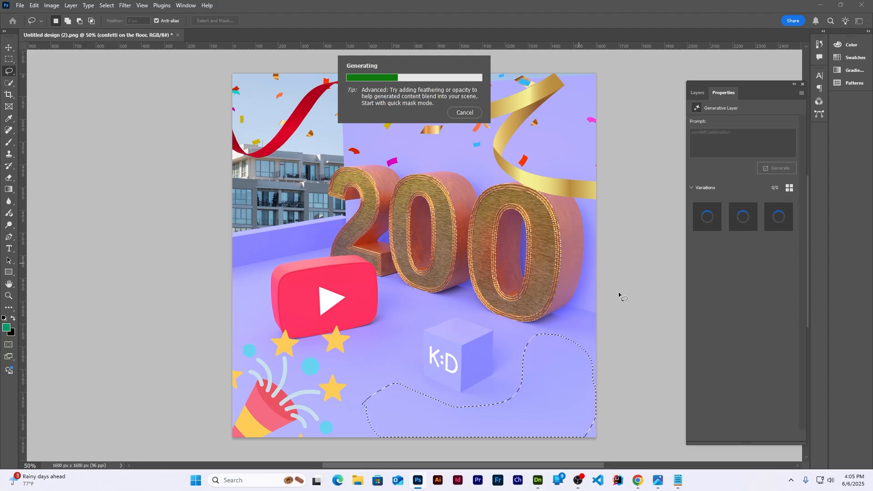
click(791, 481)
click(421, 60)
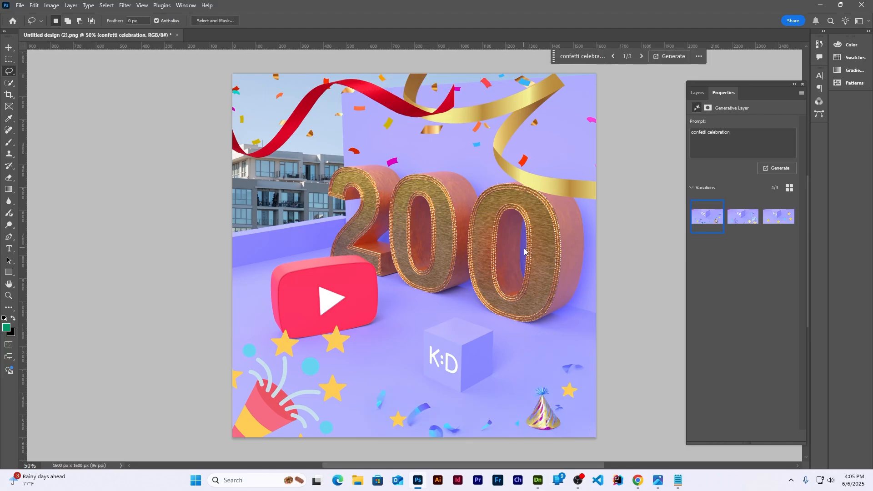
- Compare the three generated confetti celebration variations and keep the first one
click(743, 216)
click(778, 216)
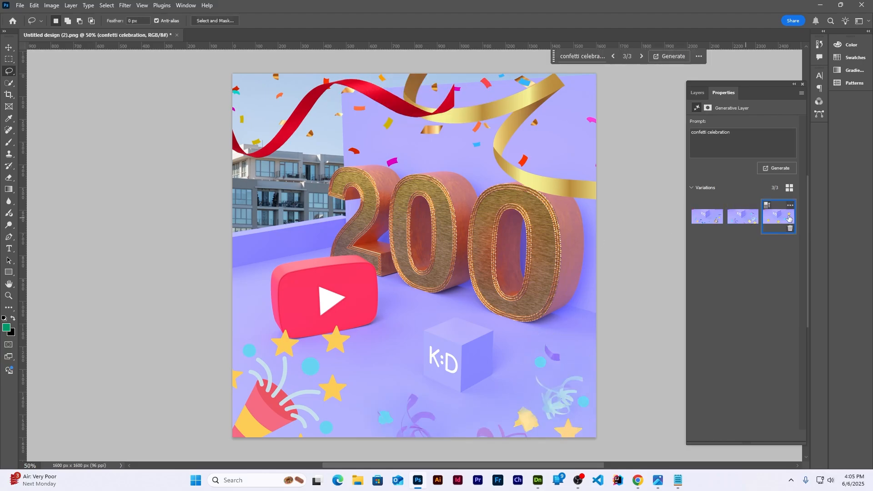
click(708, 217)
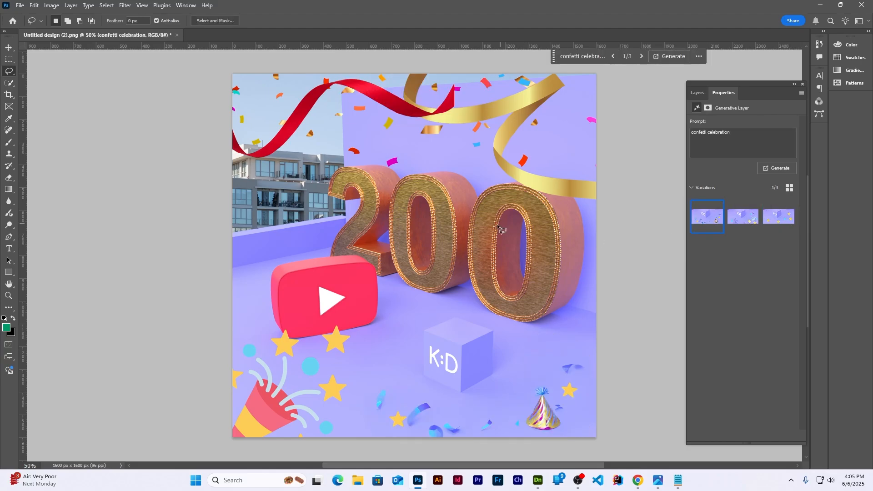
- Lasso the floor area between the play button and logo cube, generate a "confetti celebration" fill, and keep the second variation
drag(384, 303, 385, 353)
drag(420, 299, 421, 298)
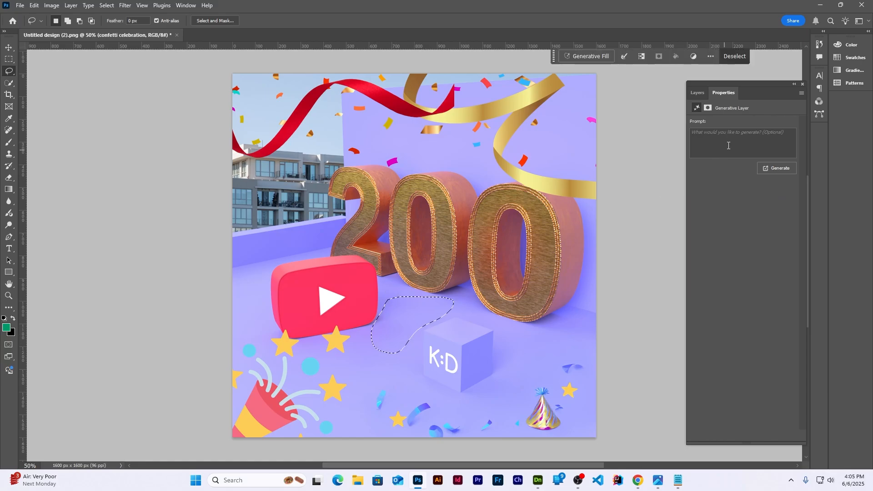
click(733, 135)
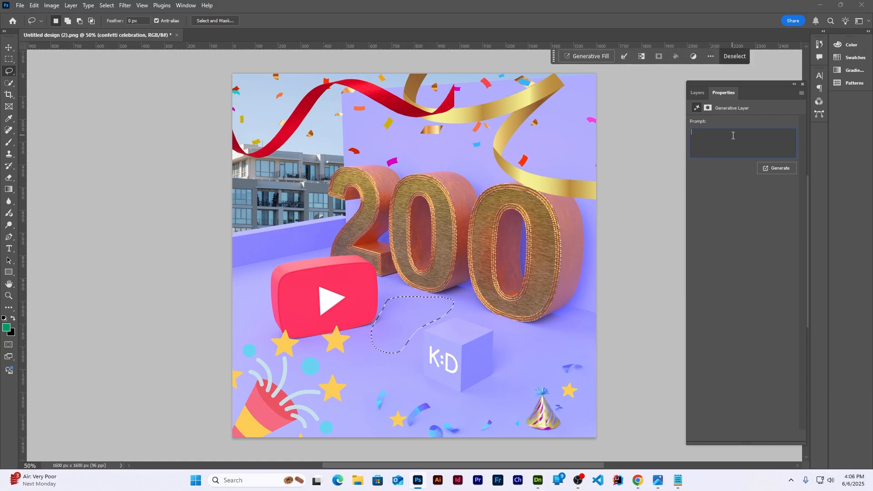
click(599, 55)
click(722, 92)
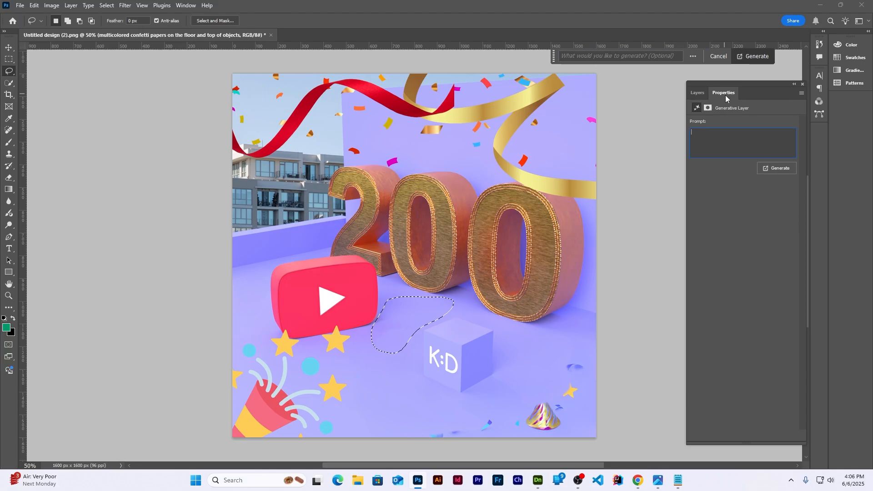
click(777, 168)
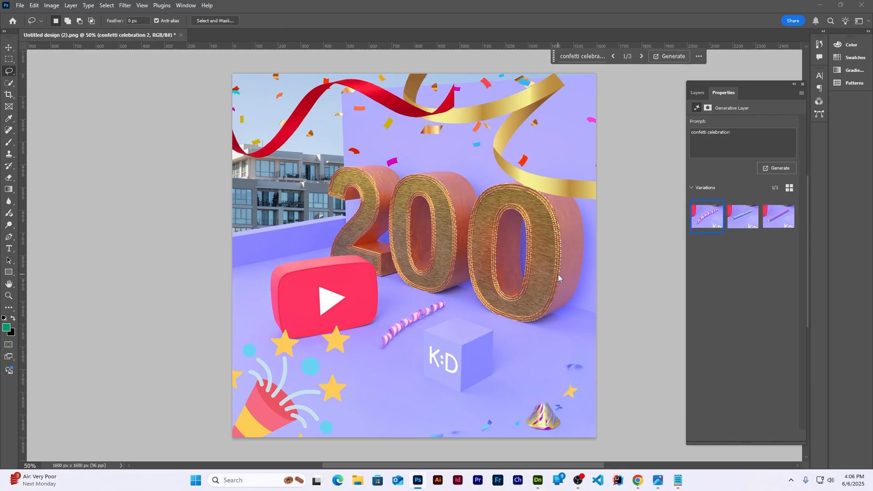
click(743, 216)
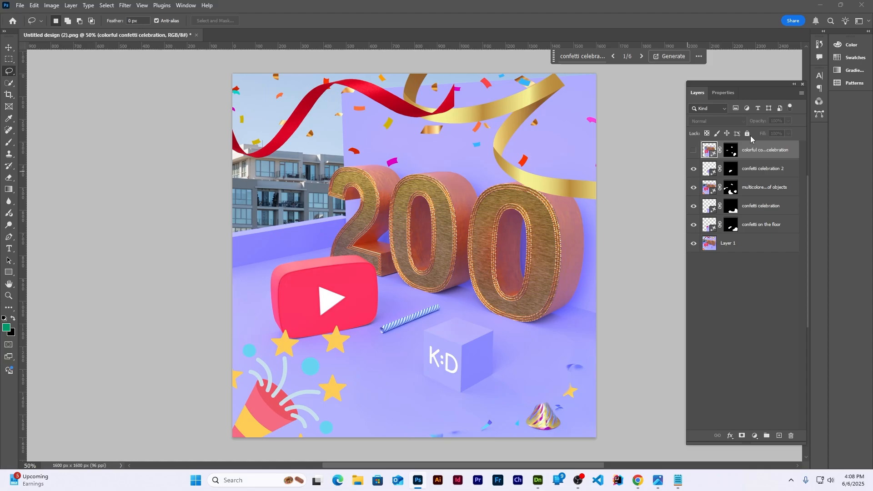
- Add the two-line text "Thank you for / 200 subscribers" below the logo cube on a new layer above confetti celebration 2
click(755, 170)
click(780, 436)
click(8, 249)
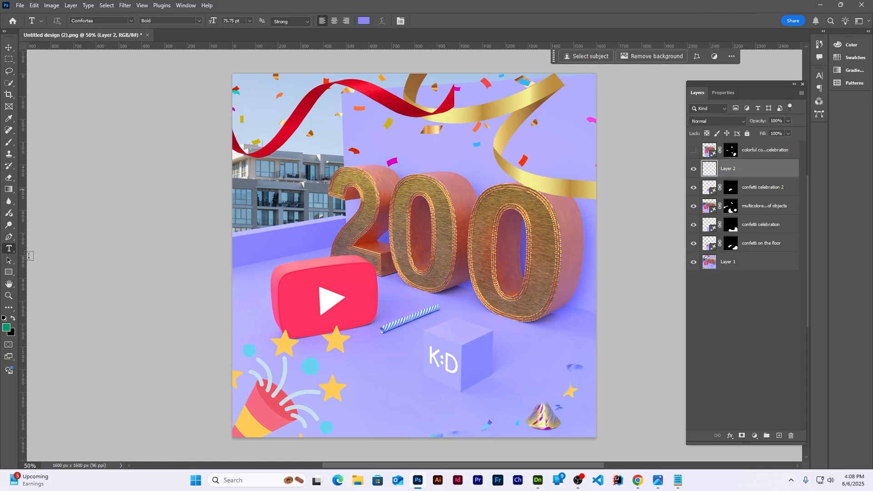
click(377, 402)
text(Thank )
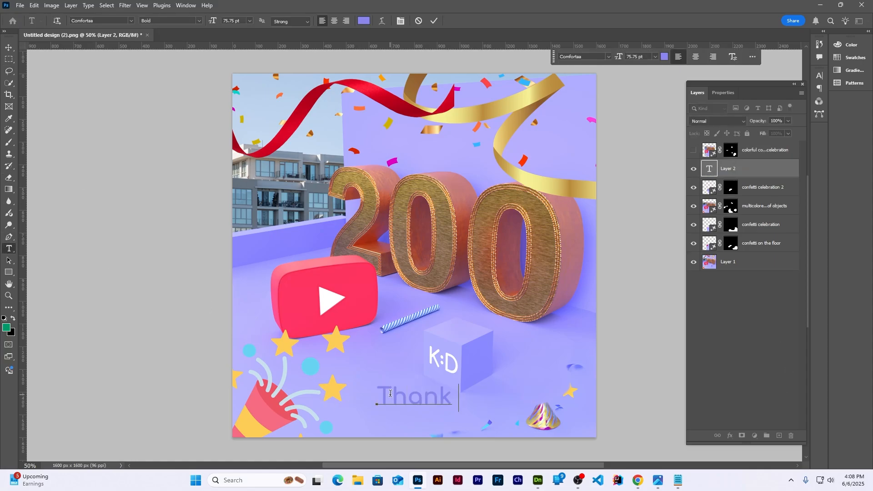
text(you for)
key(Return)
text(200)
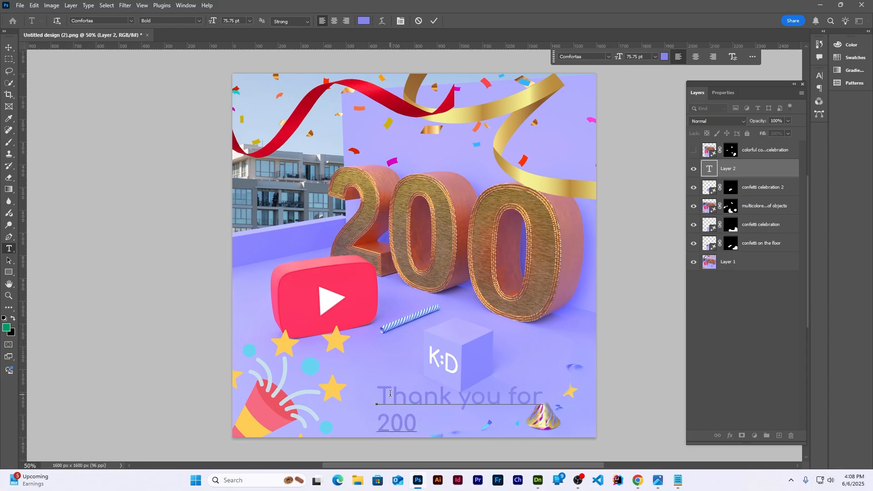
text( subscribers)
- Set the color of the whole thank-you text to white (ffffff) and commit the text
key(ctrl+a)
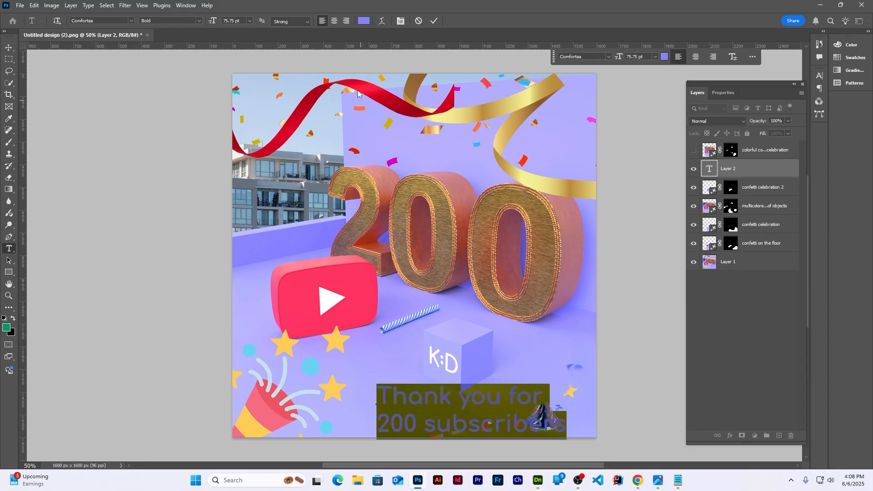
click(365, 20)
text(ffffff)
click(792, 201)
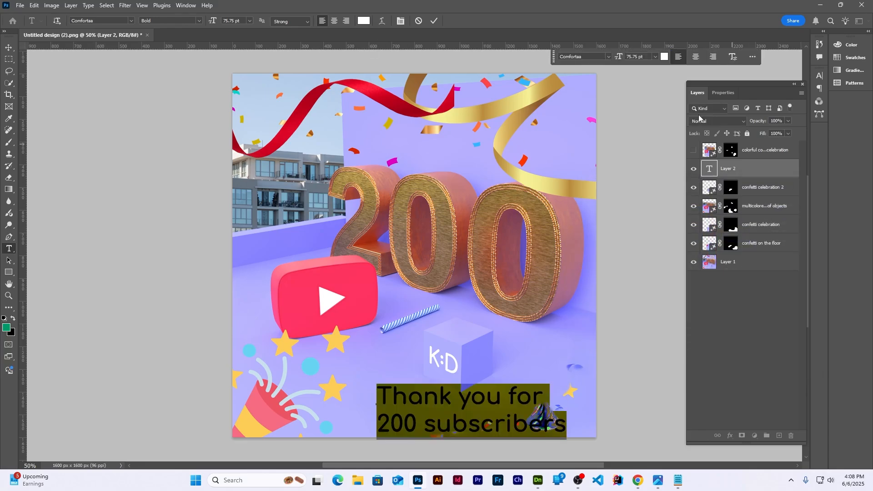
click(435, 21)
- Scale the thank-you text down to about 40 pt and place it just beside the party hat
key(ctrl+t)
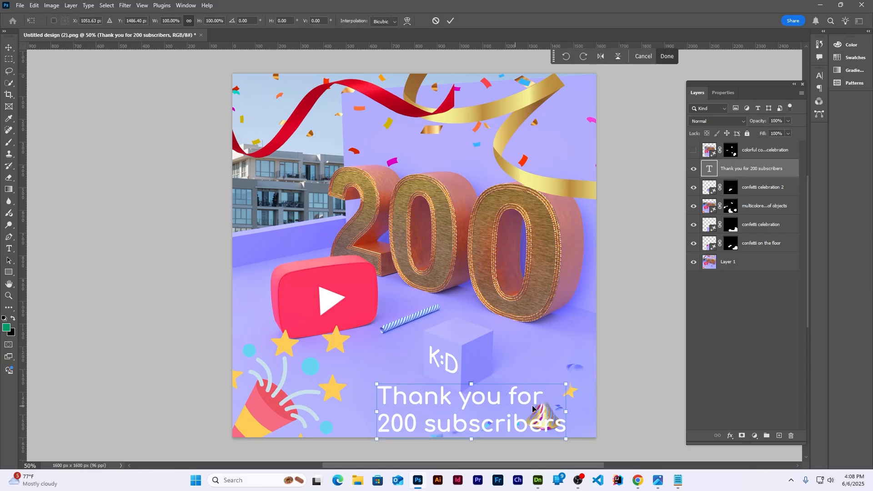
drag(569, 385, 479, 410)
drag(444, 429, 484, 419)
click(450, 20)
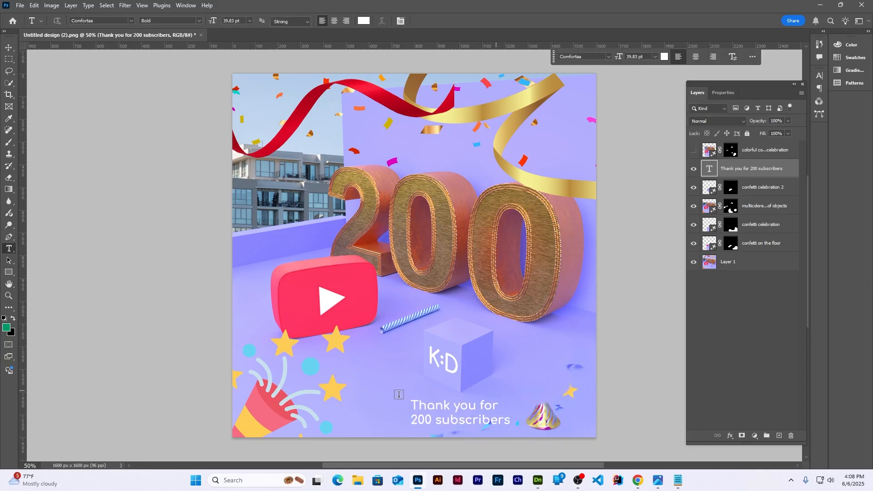
- Place logo.png from the koh designs folder on the Desktop as an embedded image
click(18, 5)
click(45, 185)
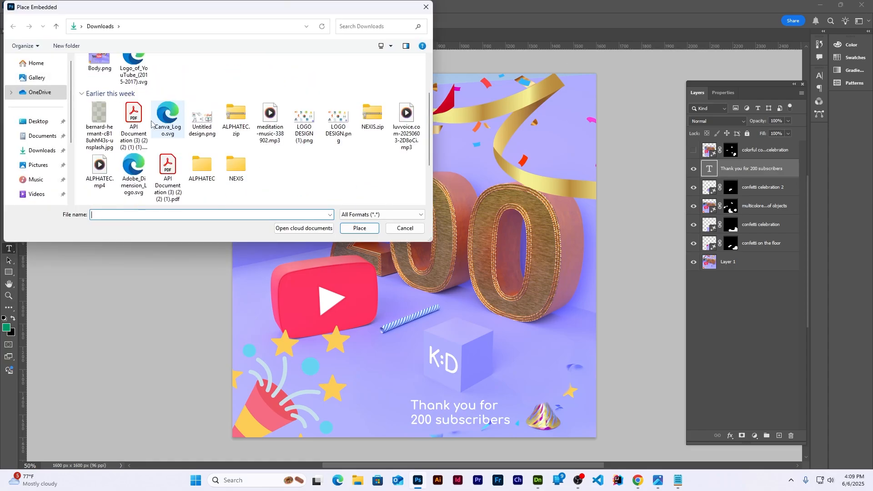
click(38, 121)
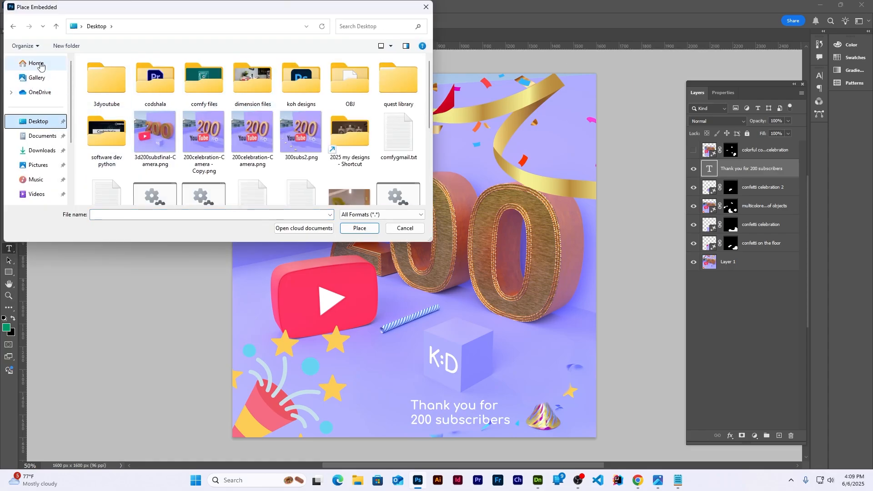
click(35, 63)
scroll(38, 123, down, 3)
click(36, 163)
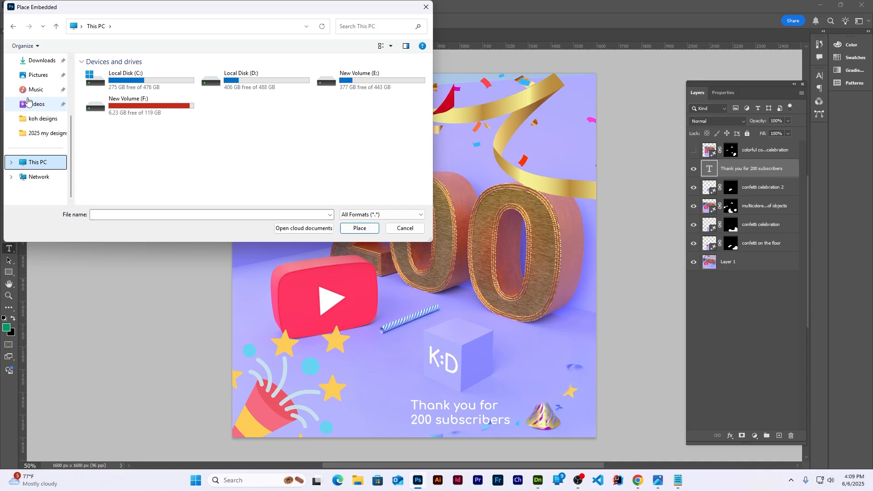
scroll(35, 119, up, 3)
click(35, 121)
double_click(302, 79)
double_click(347, 137)
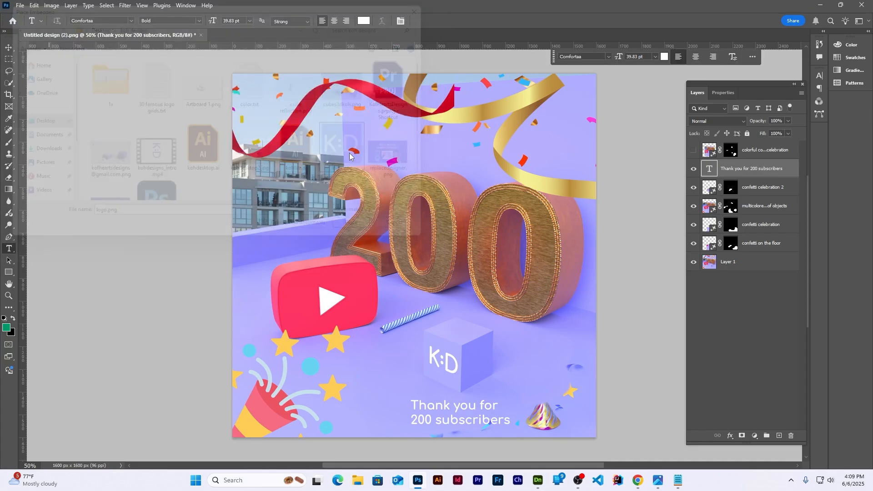
- Shrink the placed K:D logo to the height of the two text lines and position it directly before the thank-you text
drag(532, 146, 388, 421)
key(Return)
key(t)
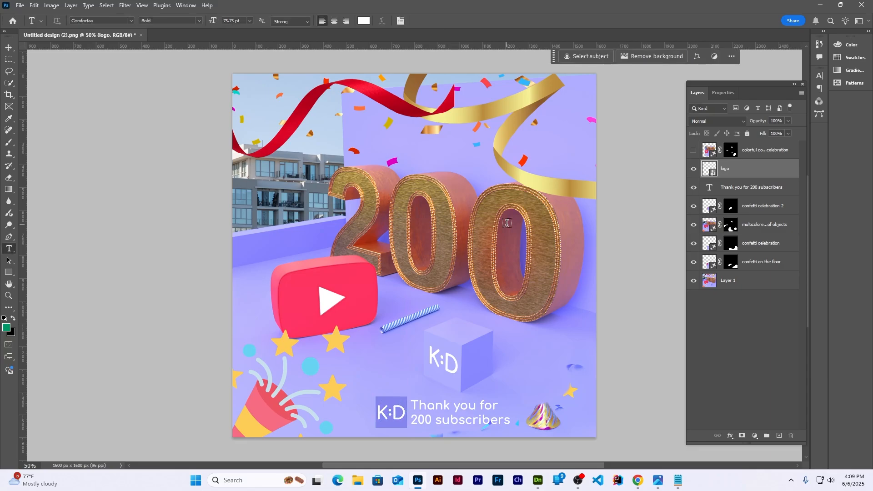
- Add a drop shadow to the logo layer with a 128° angle and slightly reduced opacity and distance
alt+scroll(384, 403, up, 4)
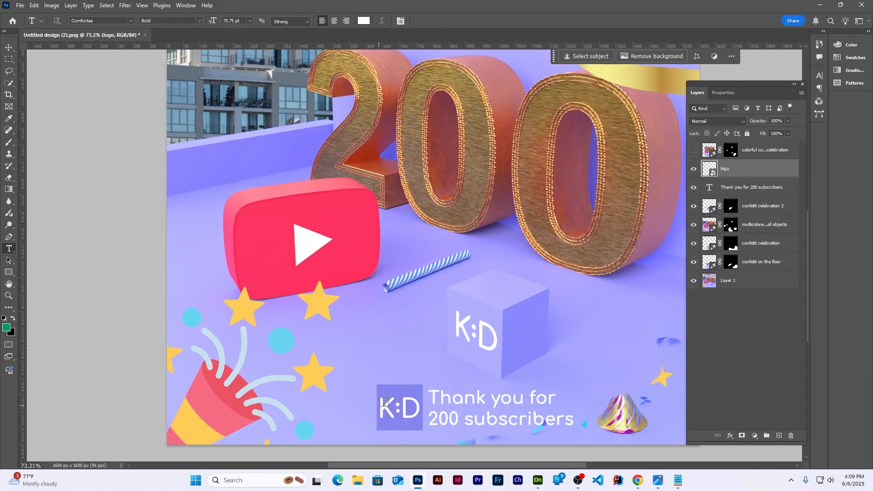
shift+click(750, 187)
key(v)
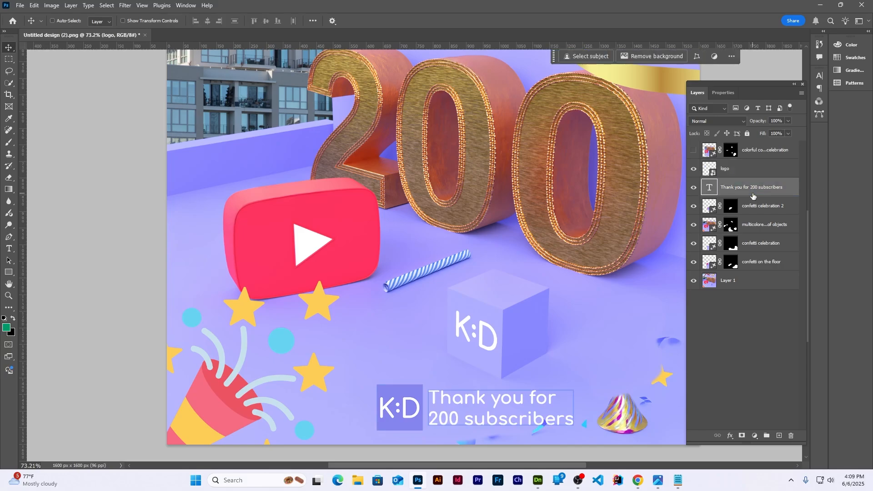
double_click(794, 173)
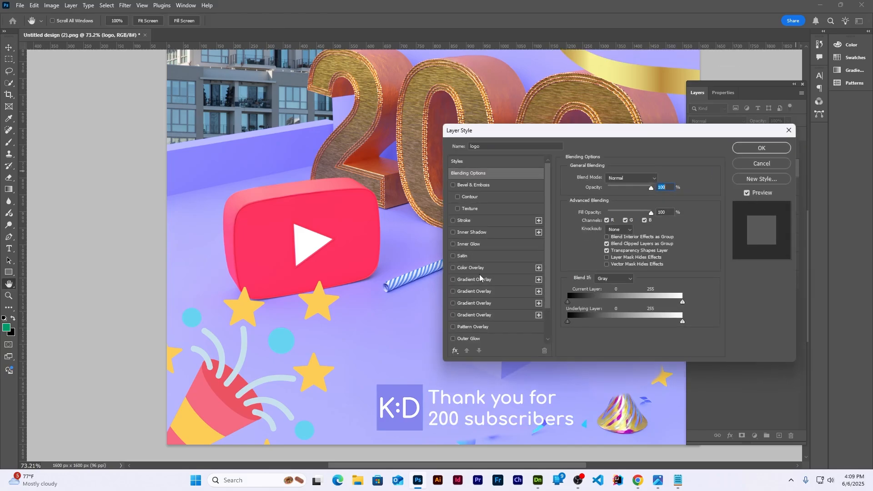
scroll(480, 317, down, 2)
click(481, 315)
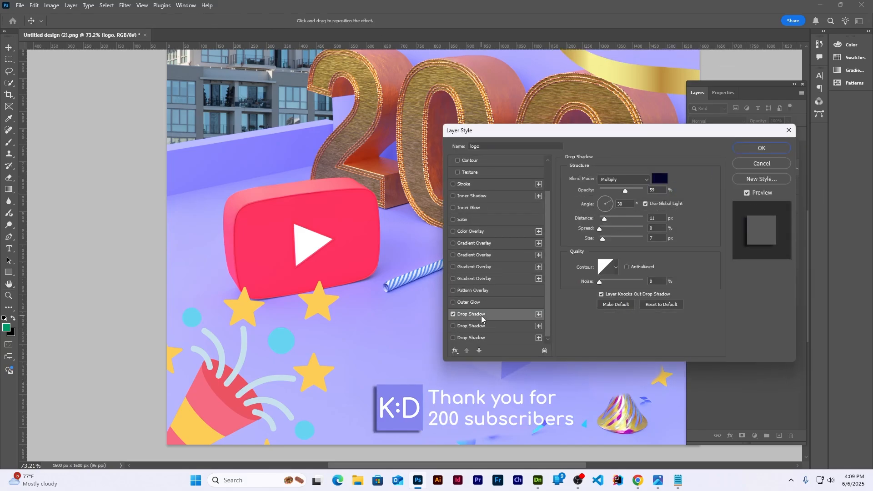
click(601, 198)
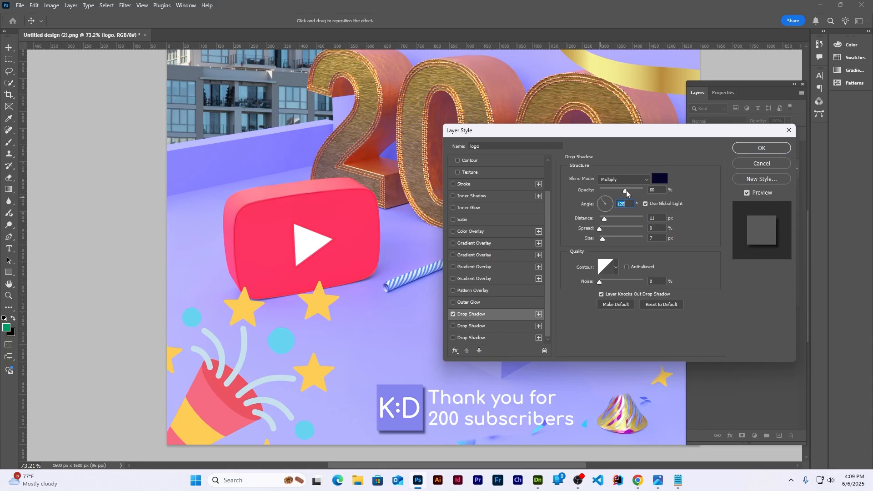
click(621, 191)
drag(603, 221, 601, 221)
click(754, 148)
alt+scroll(467, 275, down, 5)
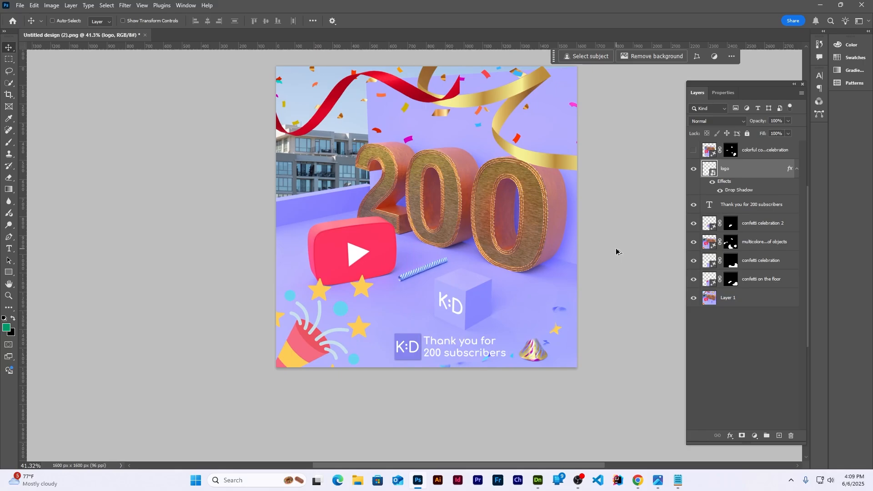
- Stamp all visible layers into a new merged layer above the logo layer
key(ctrl+shift+alt+e)
right_click(757, 170)
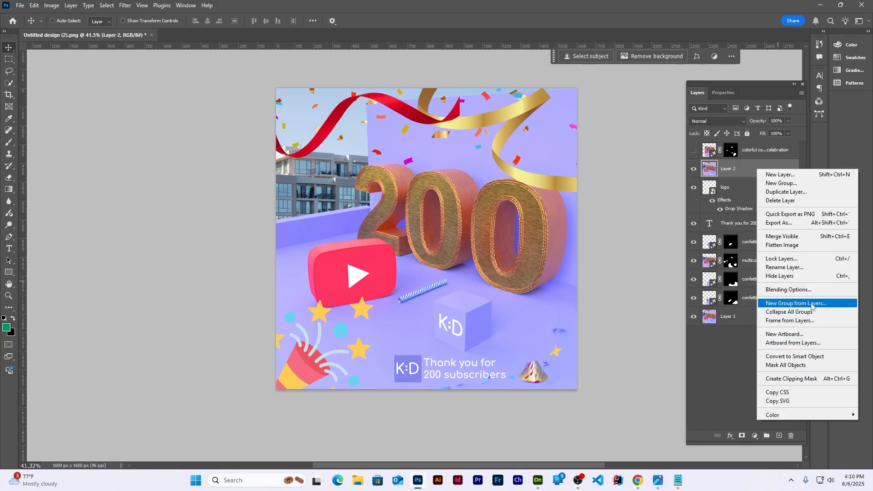
key(Escape)
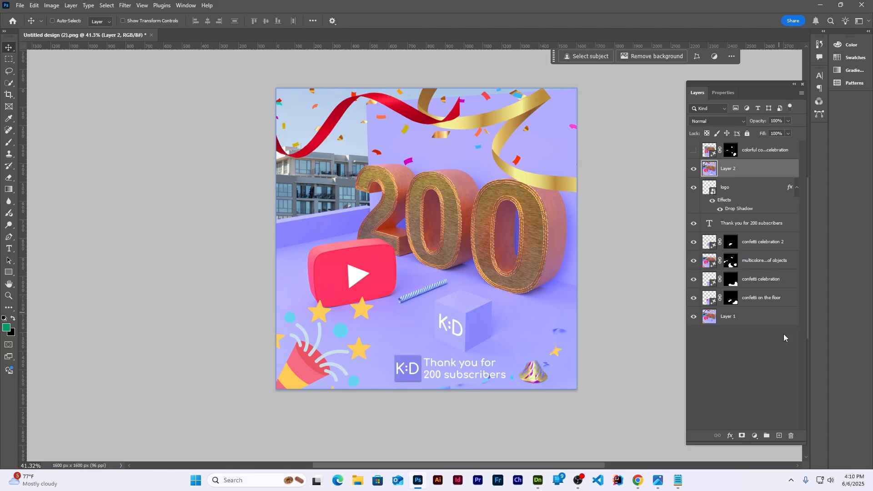
- Try brightening the merged image with an Exposure adjustment layer and delete that adjustment
click(754, 436)
click(776, 328)
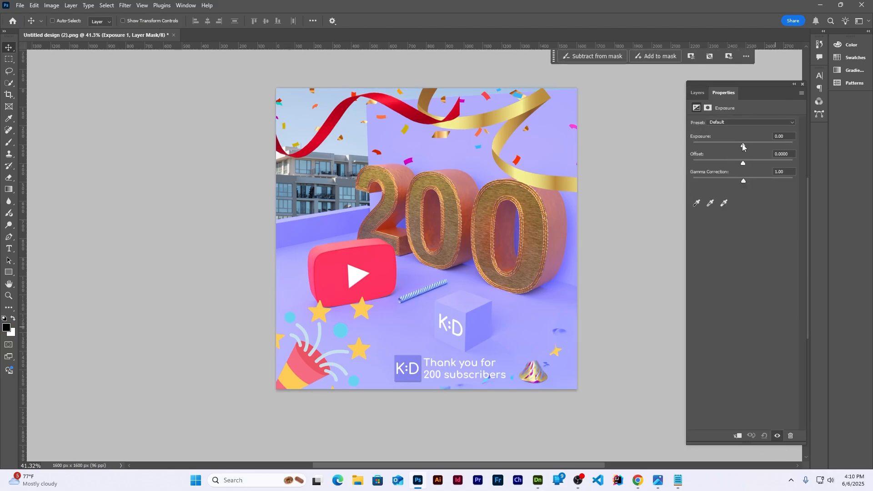
mouse_move(749, 146)
mouse_down()
mouse_move(733, 164)
mouse_move(748, 163)
mouse_up()
click(699, 92)
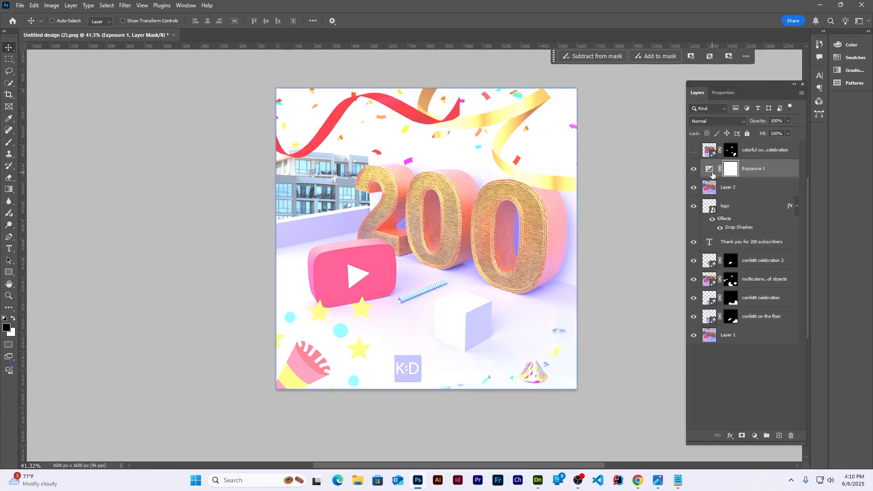
key(Delete)
- Add a Brightness/Contrast adjustment layer with brightness 51 and invert its mask to black
click(755, 436)
click(782, 305)
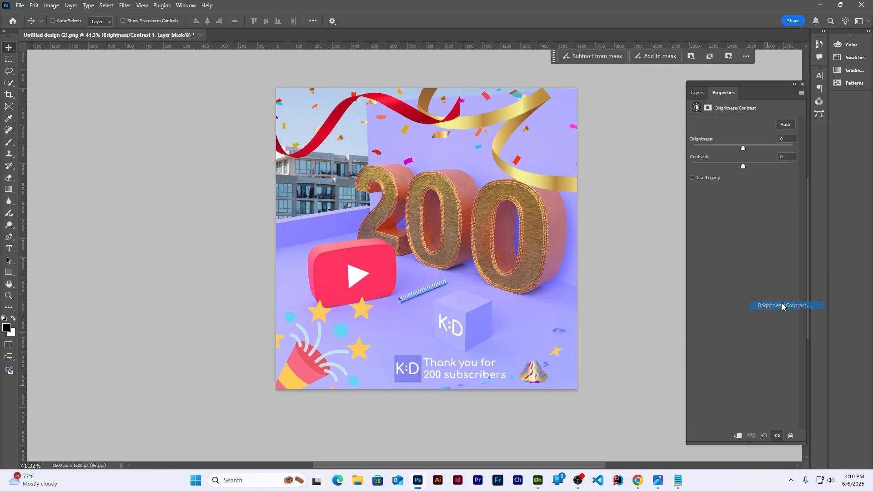
drag(743, 148, 761, 146)
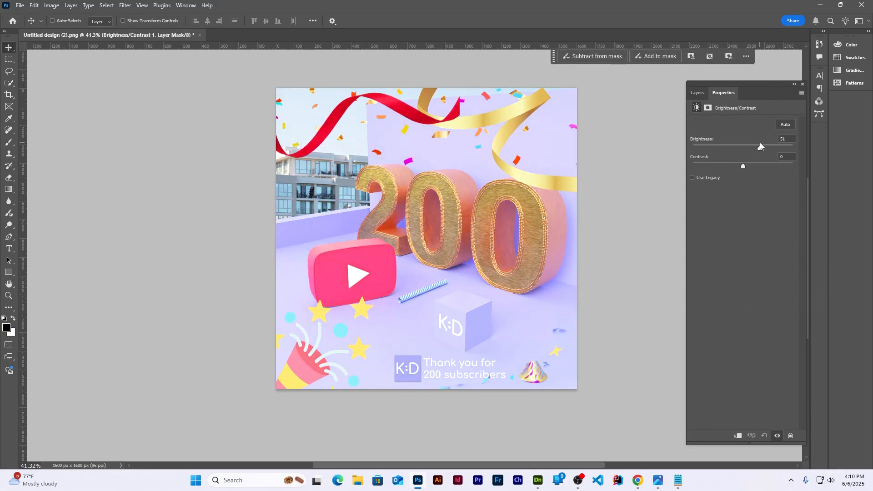
click(697, 92)
key(ctrl+i)
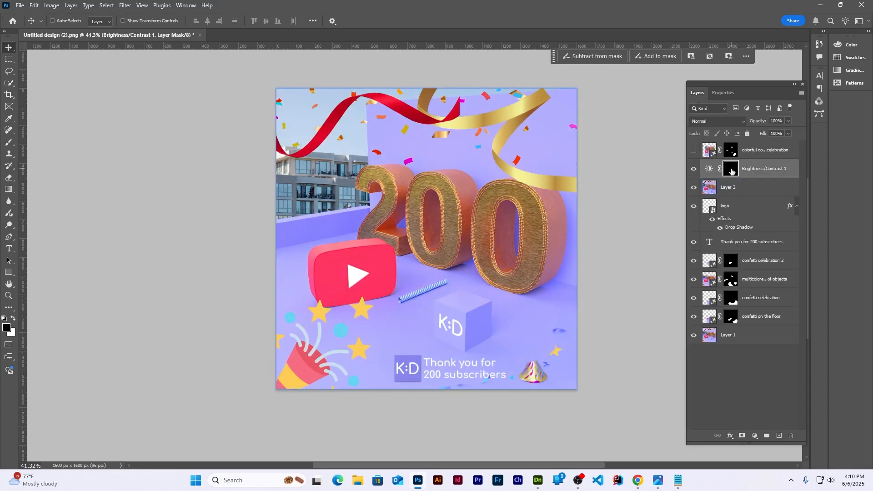
- Paint white on the Brightness/Contrast mask over the 200 numerals with a soft 175 px brush
key(b)
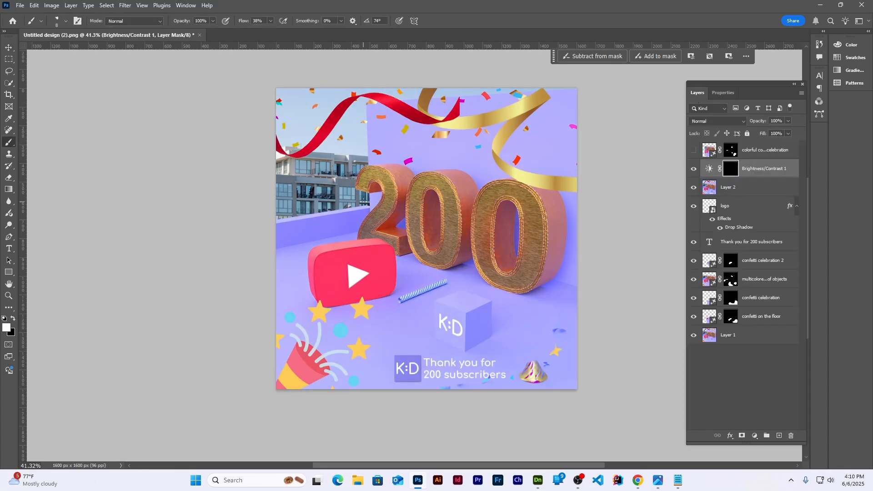
right_click(378, 184)
double_click(442, 299)
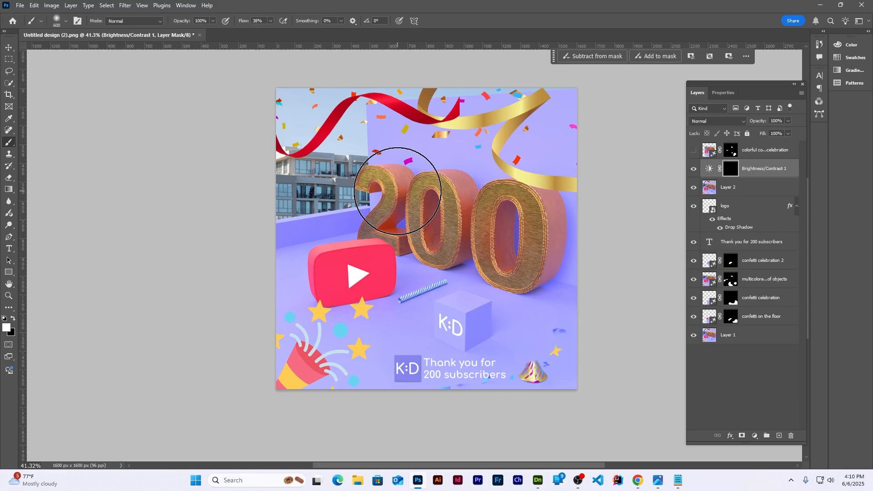
key(bracketleft)
key(bracketleft)
key(bracketleft)
key(bracketleft)
key(bracketleft)
key(bracketleft)
mouse_move(368, 187)
mouse_down()
mouse_move(372, 175)
mouse_move(394, 209)
mouse_up()
alt+scroll(561, 200, up, 4)
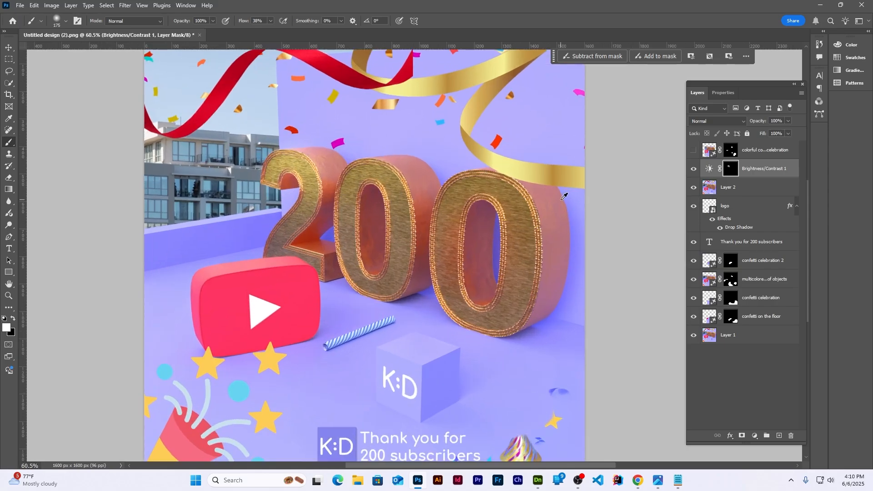
mouse_move(309, 163)
mouse_down()
mouse_move(331, 190)
mouse_move(308, 214)
mouse_move(313, 257)
mouse_up()
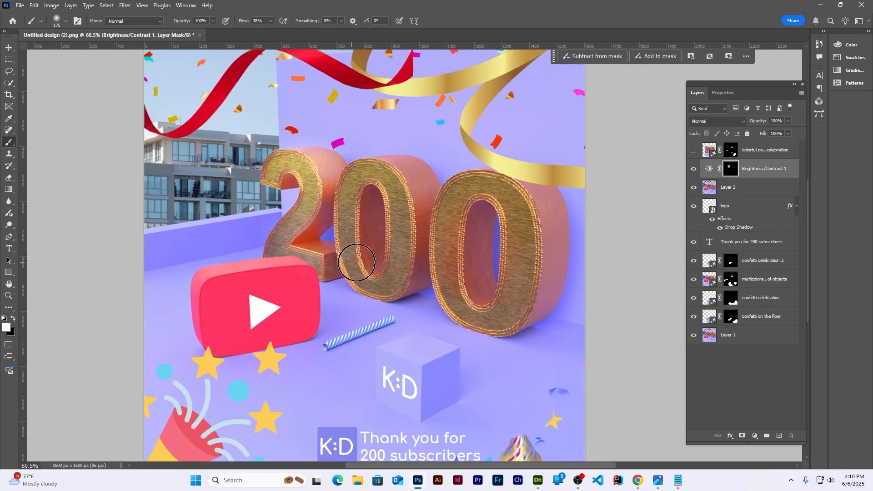
mouse_move(353, 170)
mouse_down()
mouse_move(360, 169)
mouse_move(389, 249)
mouse_move(380, 226)
mouse_up()
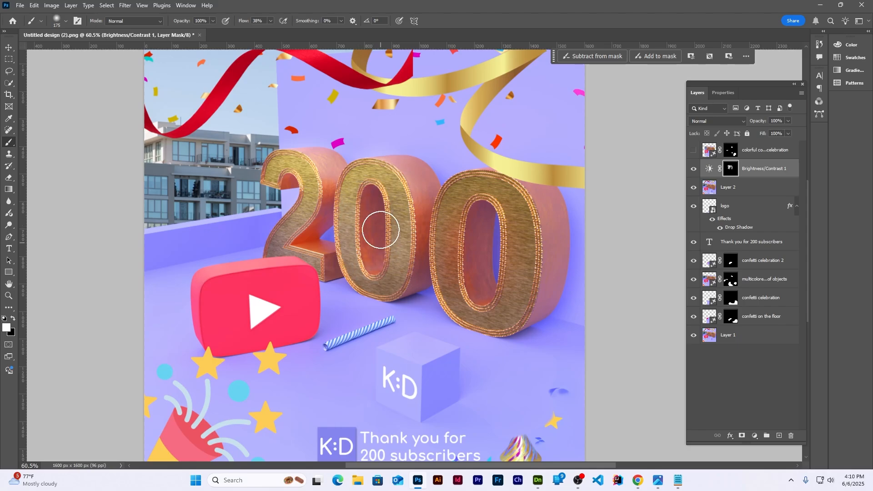
mouse_move(445, 225)
mouse_down()
mouse_move(448, 302)
mouse_move(523, 195)
mouse_move(496, 257)
mouse_move(508, 225)
mouse_move(507, 246)
mouse_up()
- Enlarge the brush and paint more white on the Brightness/Contrast mask to extend the brightening across and around the 200
alt+scroll(574, 284, down, 4)
key(ctrl+0)
key(bracketright)
key(bracketright)
key(bracketright)
key(bracketright)
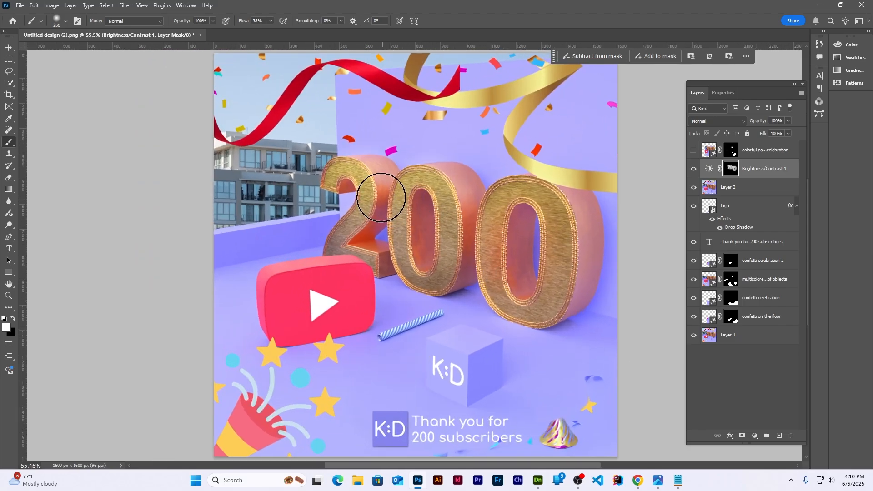
mouse_move(427, 201)
mouse_down()
mouse_move(487, 250)
mouse_move(547, 238)
mouse_move(484, 237)
mouse_move(385, 198)
mouse_up()
key(x)
alt+scroll(419, 218, down, 1)
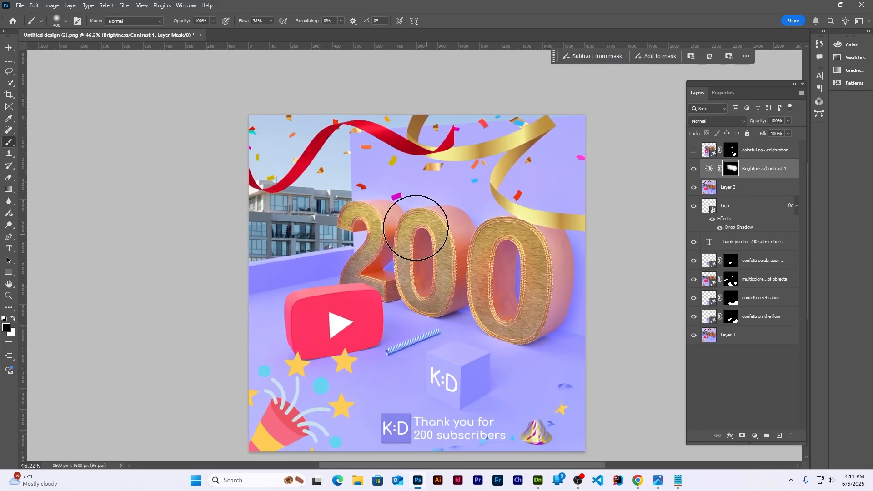
key(x)
alt+scroll(394, 296, down, 2)
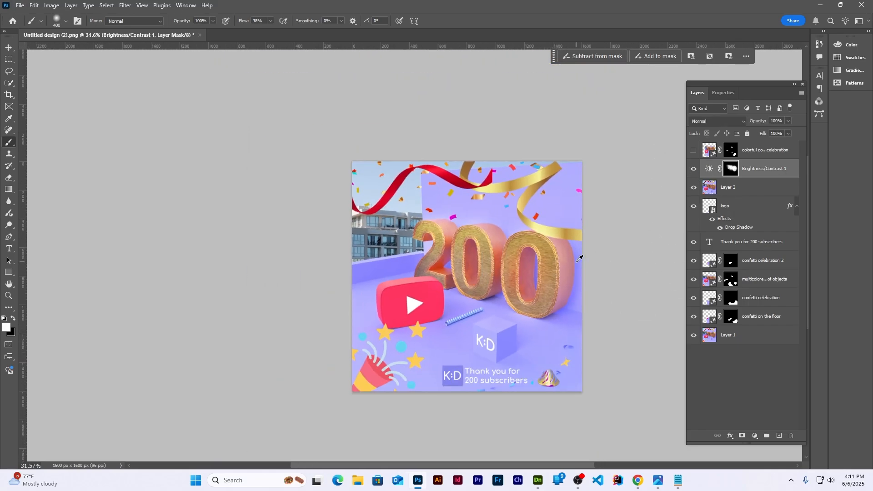
- Compare the image with and without the Brightness/Contrast layer, keep its Normal blend mode and lower its opacity to 68%
click(694, 169)
click(694, 169)
click(709, 169)
click(717, 121)
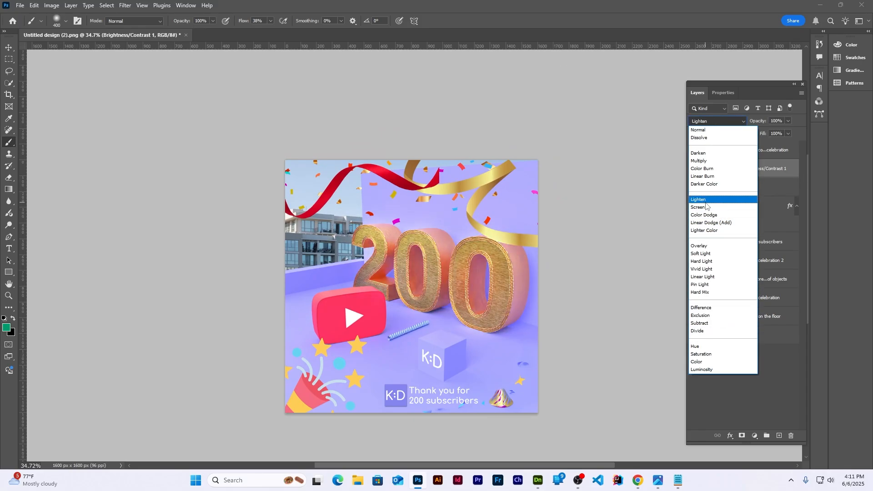
click(700, 130)
drag(735, 131, 748, 130)
click(694, 169)
click(693, 169)
alt+scroll(447, 324, down, 2)
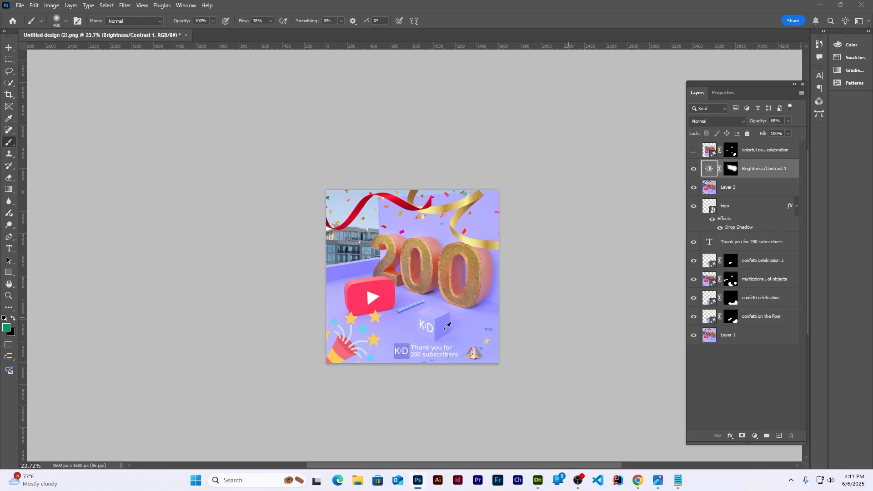
alt+scroll(443, 319, up, 5)
alt+scroll(392, 255, down, 2)
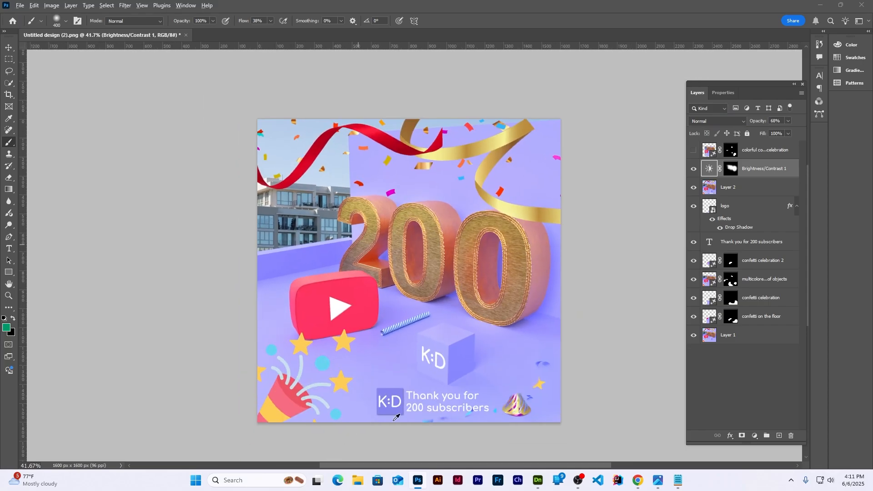
- Stamp all visible layers into a new merged layer and convert it to a smart object
key(ctrl+alt+shift+e)
right_click(778, 171)
click(822, 360)
- Open the Camera Raw Filter on the merged layer, set Contrast +7, Highlights -23 and Shadows -23, and adjust the Whites
click(142, 6)
mouse_move(125, 5)
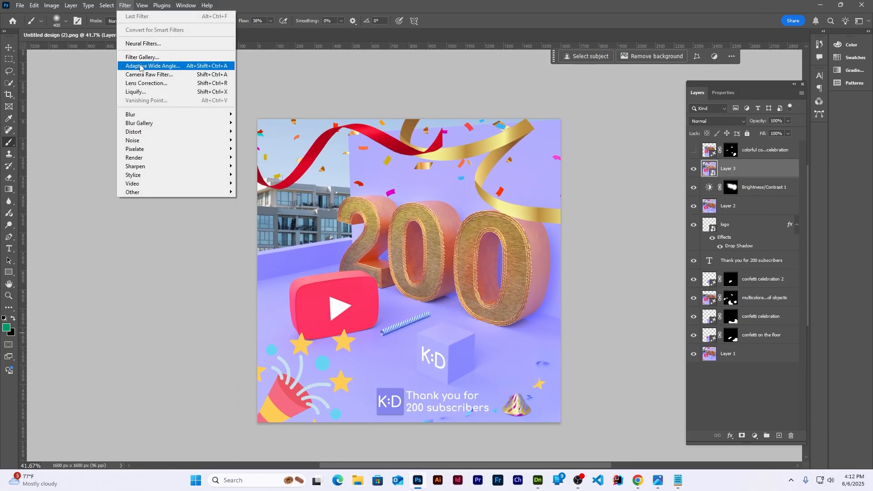
click(140, 74)
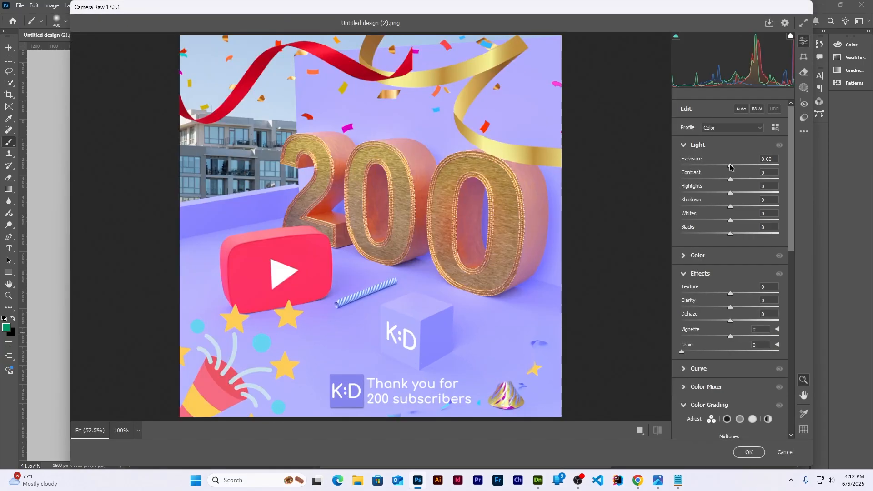
drag(730, 166, 720, 213)
double_click(741, 166)
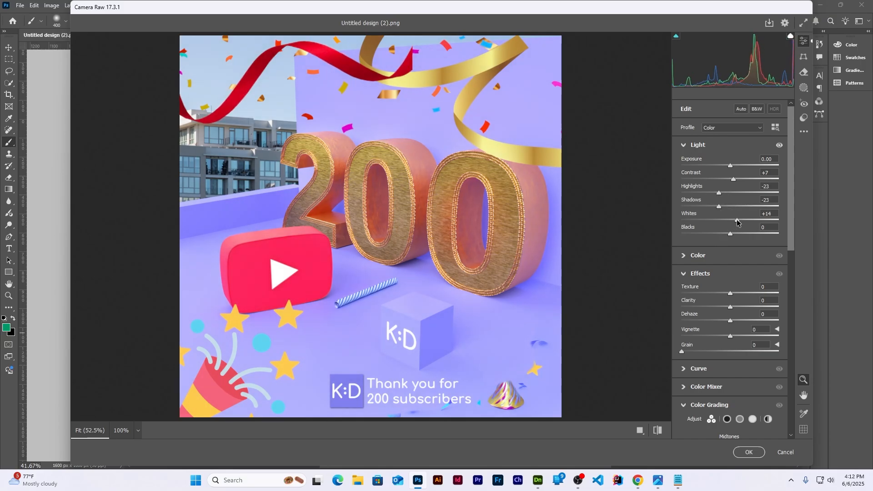
click(683, 145)
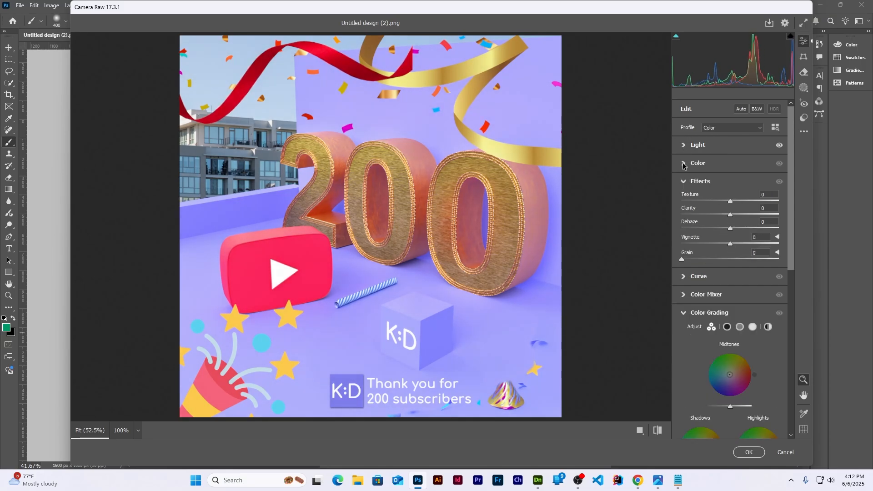
- Keep Vibrance at 0, set Texture +18, Clarity +7 and Dehaze +10, and apply the Camera Raw Filter
click(684, 164)
mouse_move(730, 226)
mouse_down()
mouse_move(738, 231)
mouse_move(729, 226)
mouse_up()
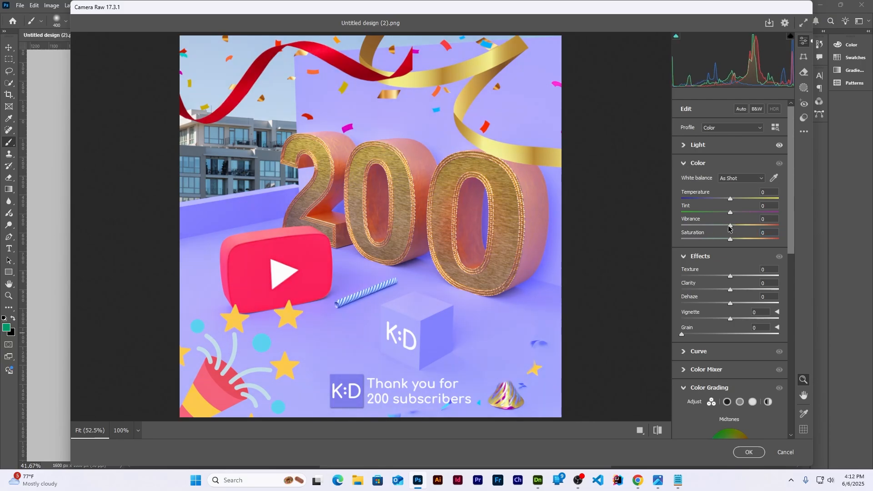
click(683, 164)
mouse_move(729, 202)
mouse_down()
mouse_move(738, 203)
mouse_move(735, 218)
mouse_up()
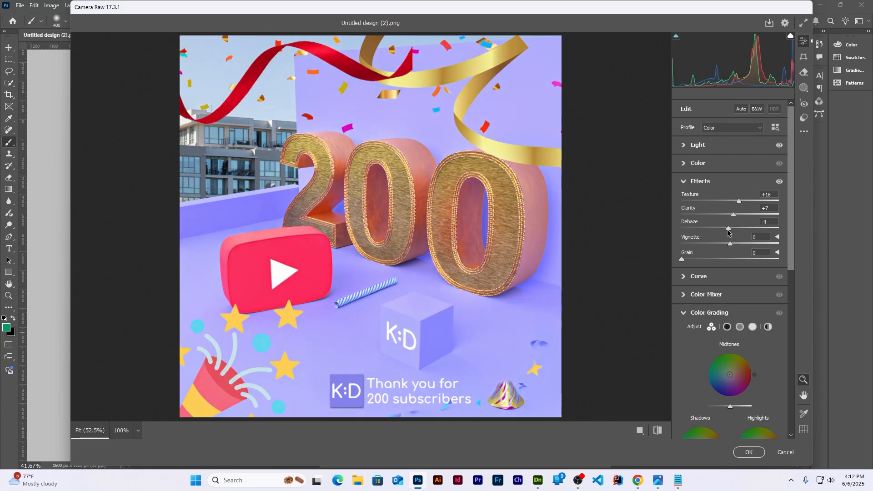
drag(730, 228, 735, 229)
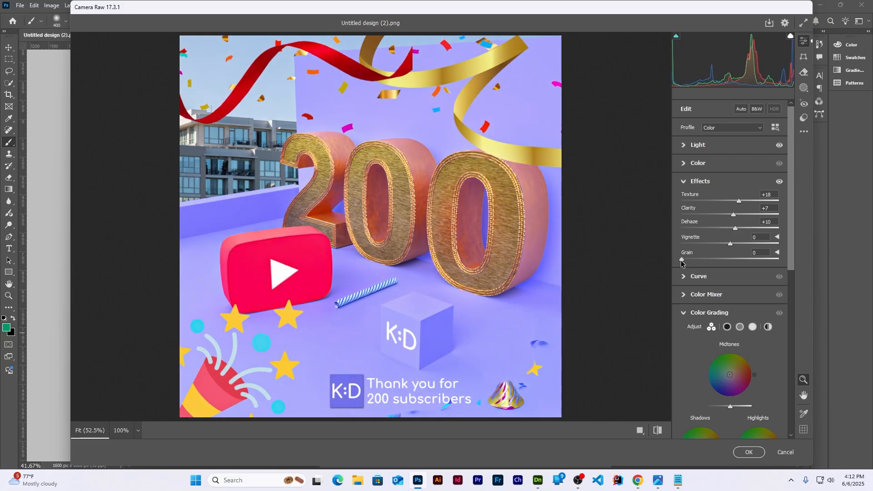
click(751, 451)
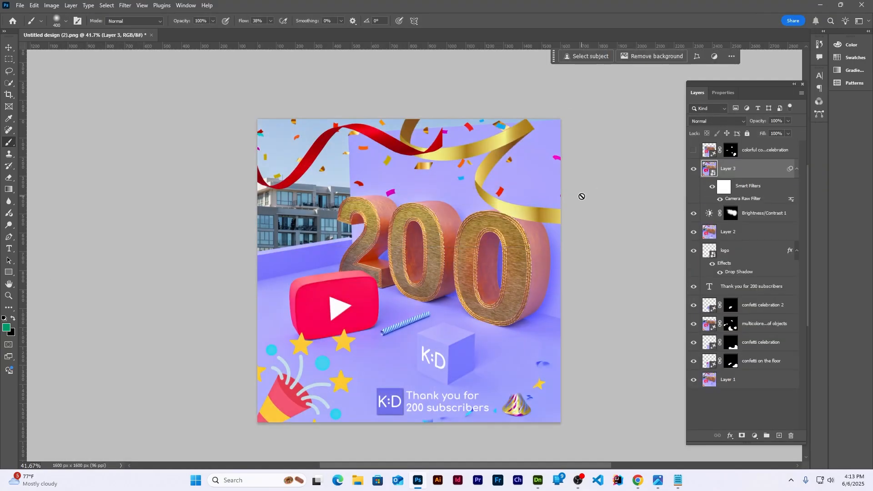
- Rasterize the filtered smart object into a regular pixel layer
click(600, 198)
click(401, 178)
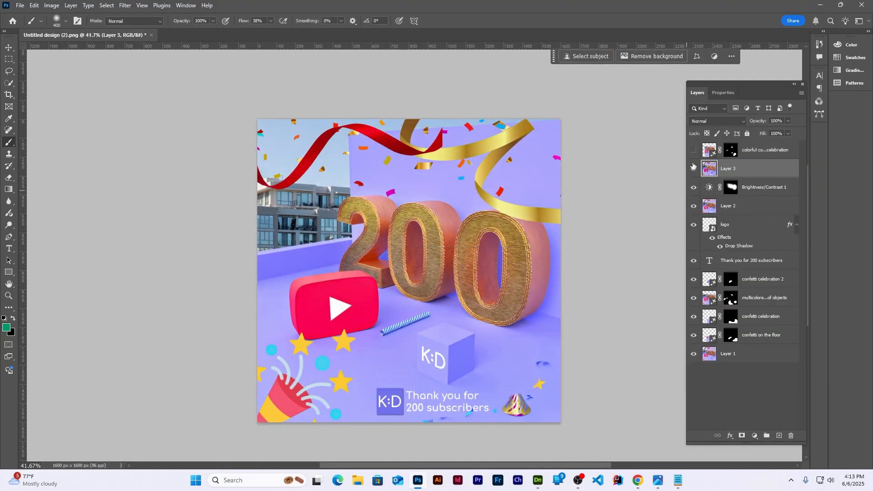
alt+scroll(407, 400, up, 2)
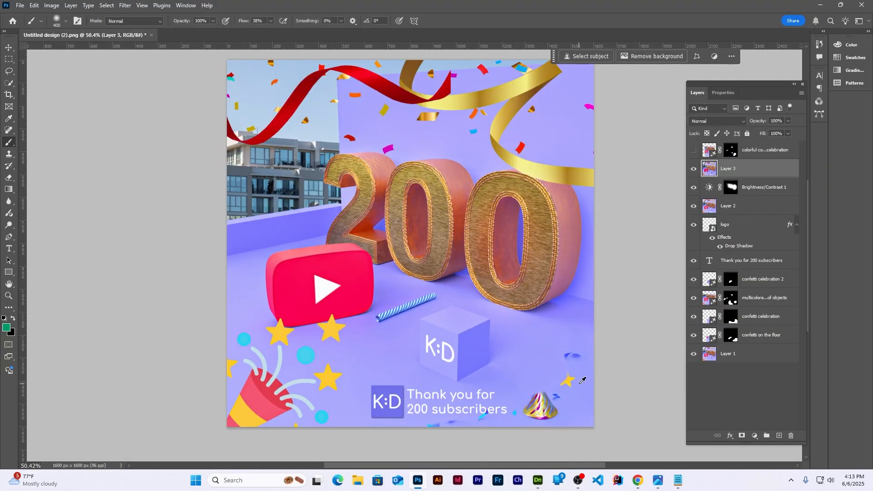
- Lasso the empty area above the small party hat and run Generative Fill with the prompt "confetti"
click(9, 71)
alt+scroll(561, 373, up, 6)
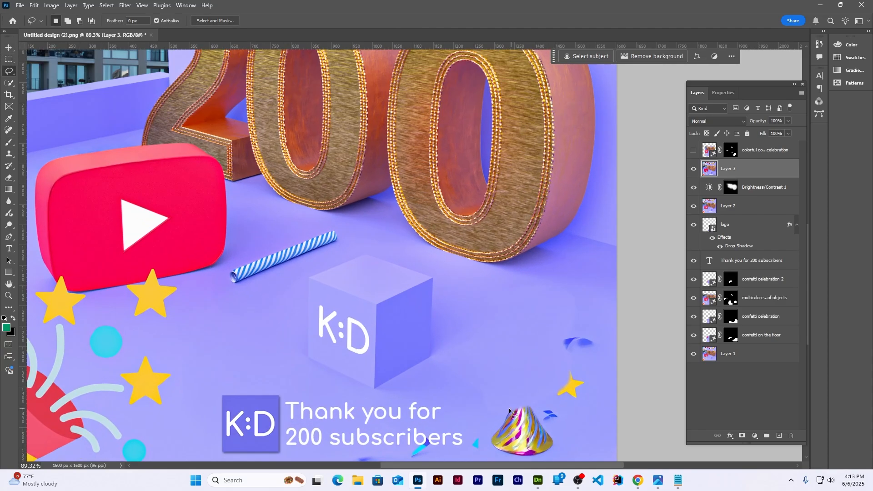
mouse_move(509, 410)
mouse_down()
mouse_move(515, 414)
mouse_move(508, 412)
mouse_up()
click(605, 56)
text(c)
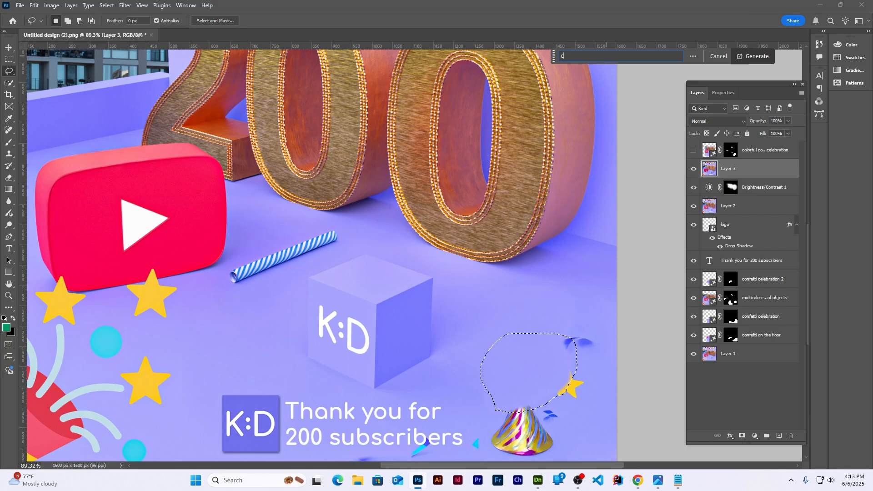
text(onfetti)
click(753, 56)
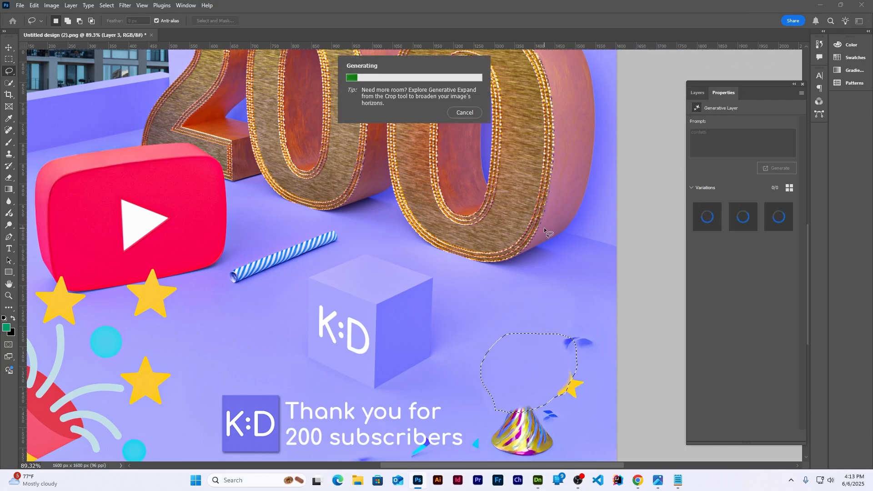
- Choose the second generated confetti variation and check it against the whole image
alt+scroll(544, 227, down, 5)
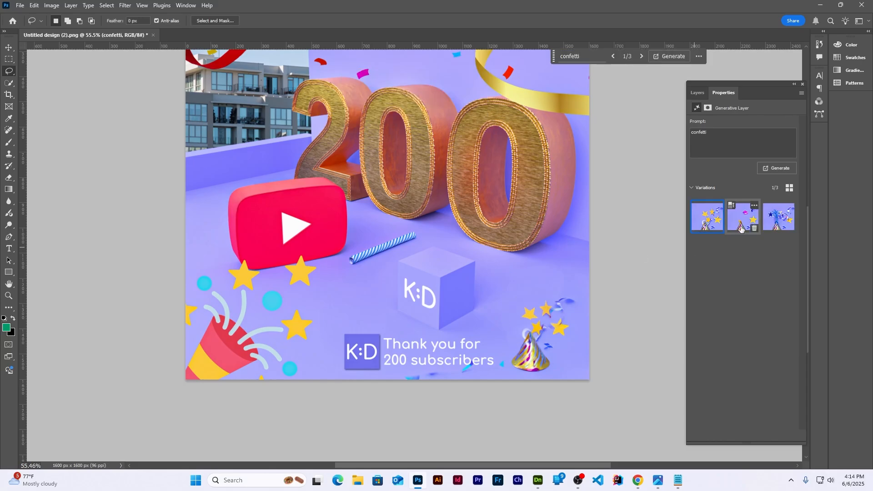
click(743, 211)
alt+scroll(570, 287, up, 2)
alt+scroll(570, 288, down, 3)
scroll(570, 288, up, 3)
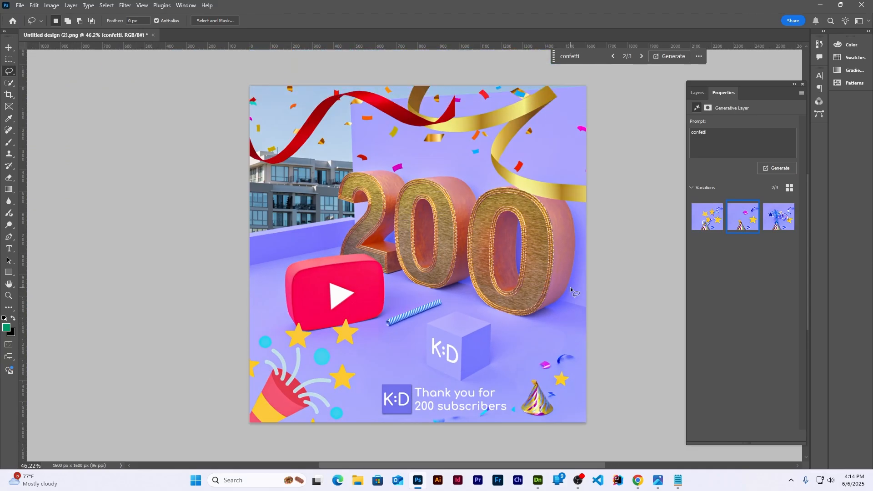
scroll(415, 249, down, 1)
- Save the document to the Desktop as a Photoshop file named 200subscelebration with Maximize Compatibility on
click(20, 5)
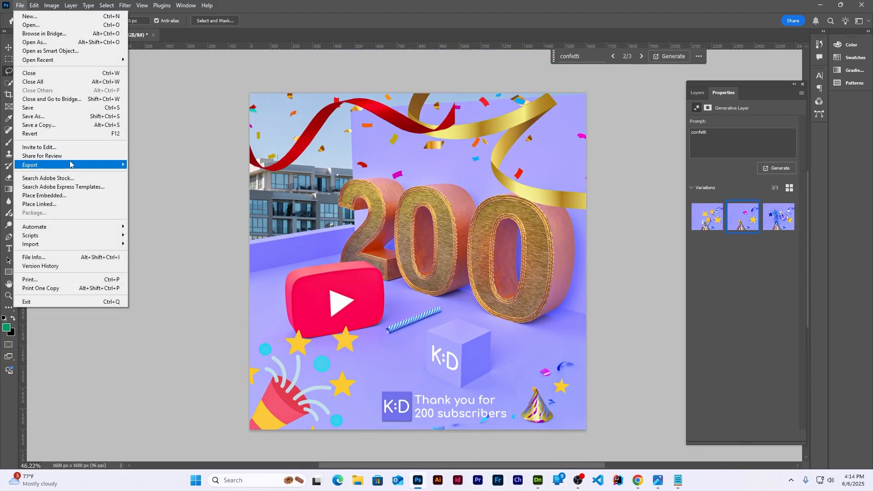
click(72, 109)
click(698, 92)
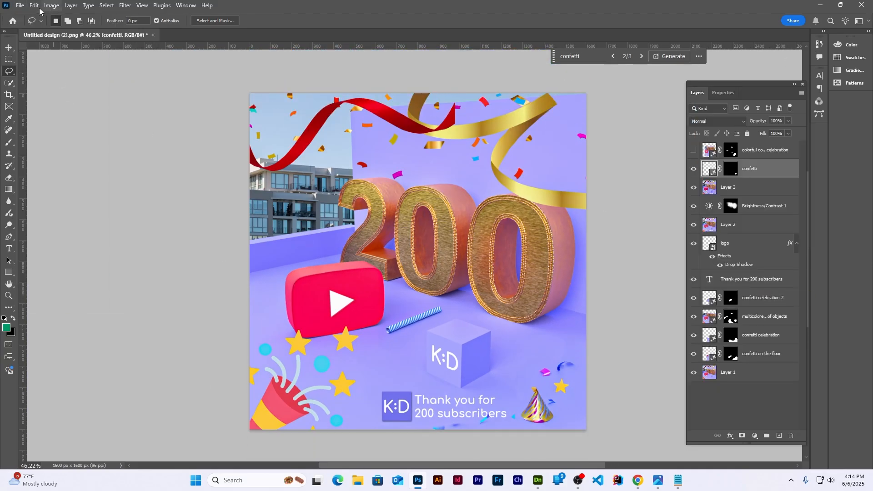
click(20, 5)
click(36, 117)
click(38, 121)
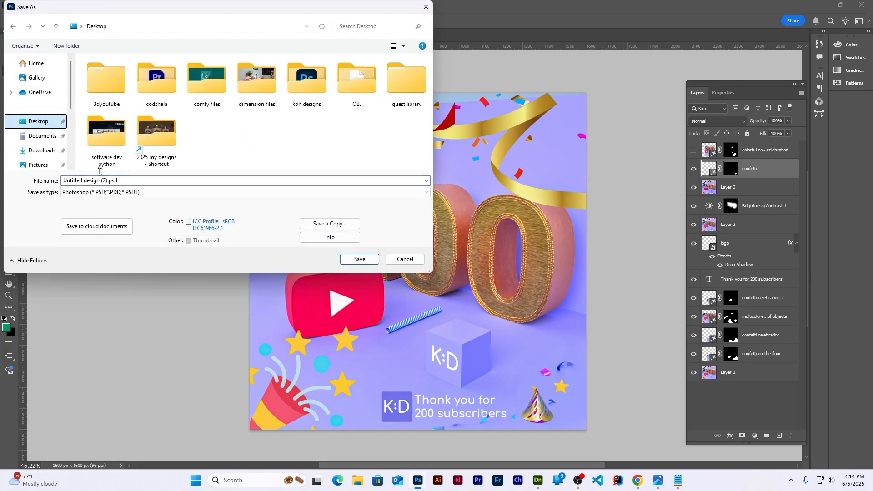
text(200subsceleb)
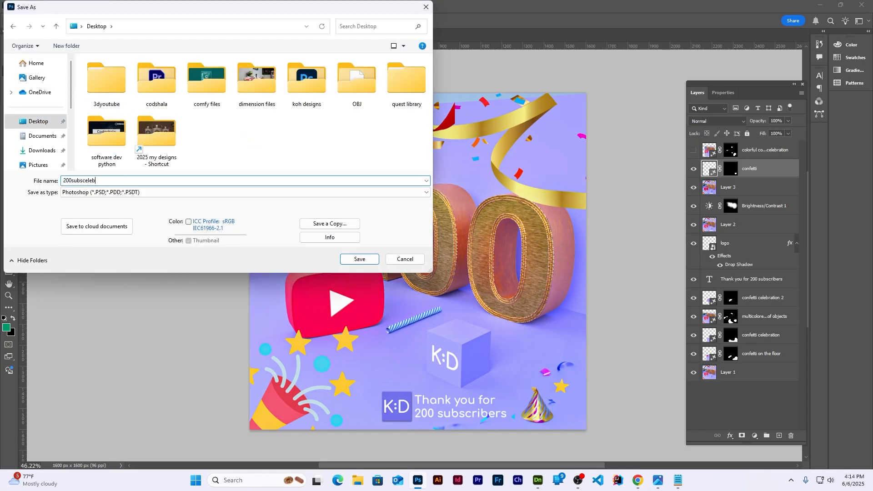
text(ration)
click(371, 260)
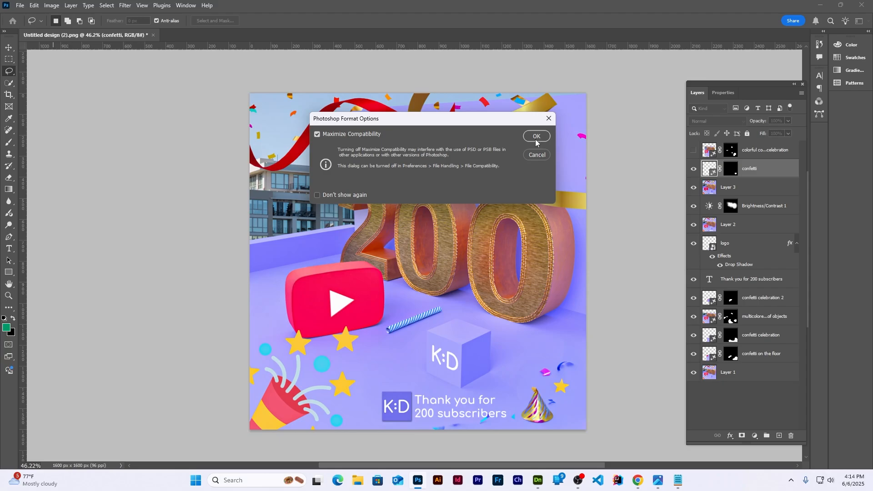
click(536, 137)
- Quick-export the image as a PNG named 200subsfinalrea to the Desktop and move its icon to the open middle area
click(20, 5)
mouse_move(72, 165)
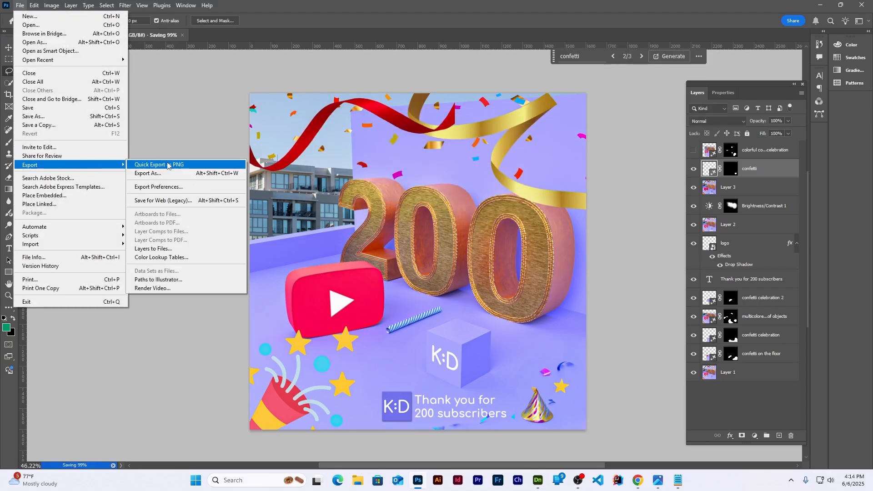
click(197, 165)
text(200subsfinalrea)
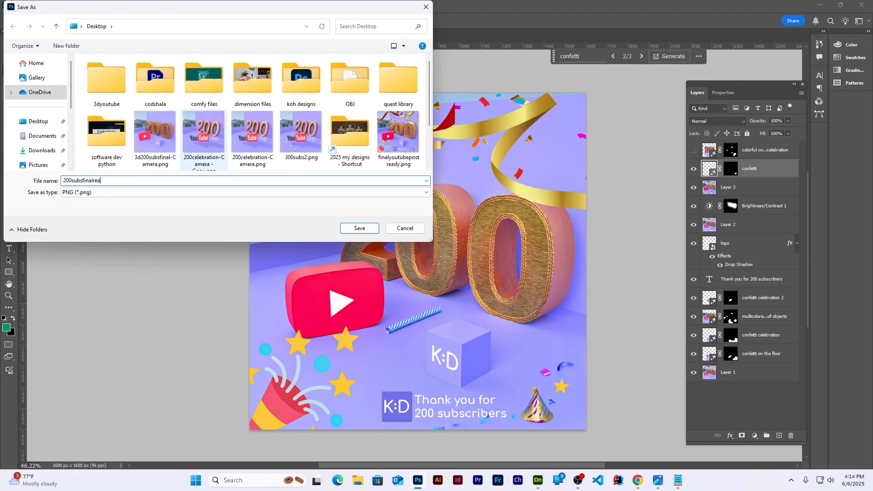
key(Return)
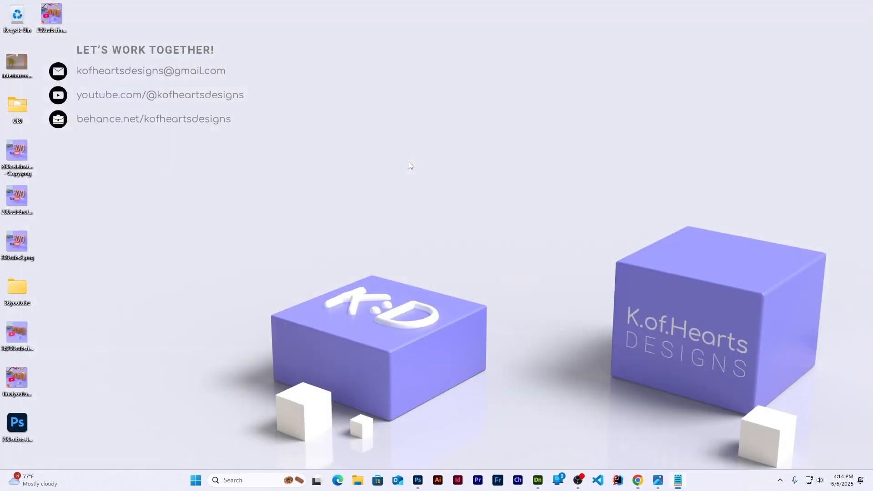
drag(55, 18, 367, 200)
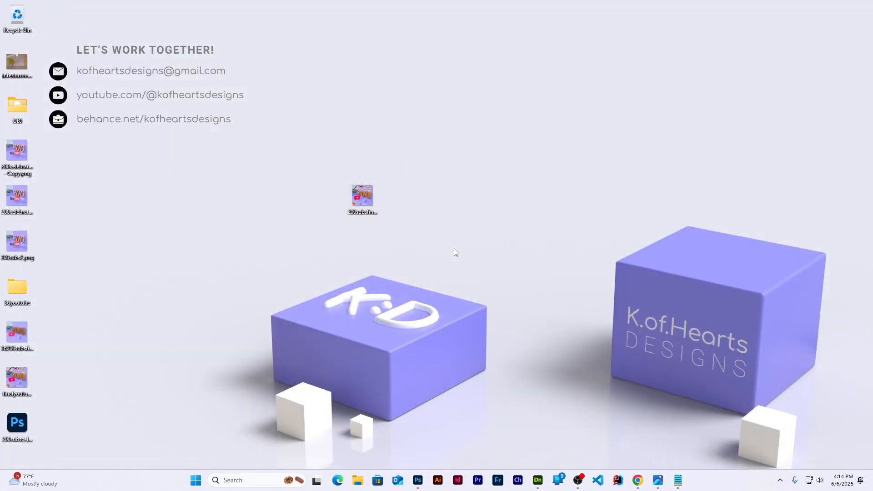
- Open 200subsfinalready.png from the desktop, view it full screen, and close the image viewer
double_click(363, 198)
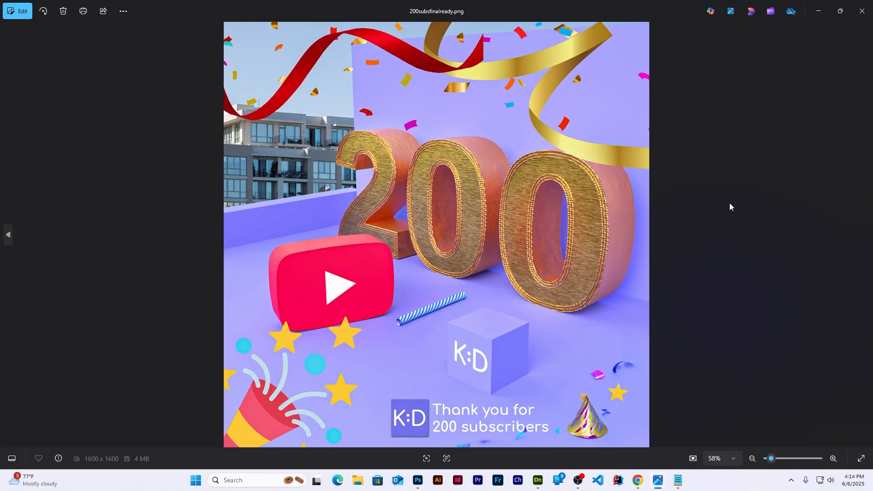
click(861, 458)
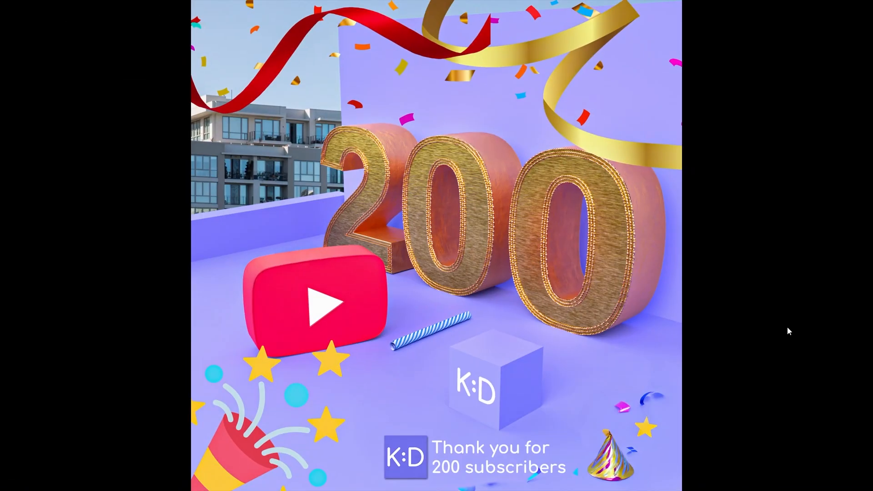
key(Escape)
click(862, 9)
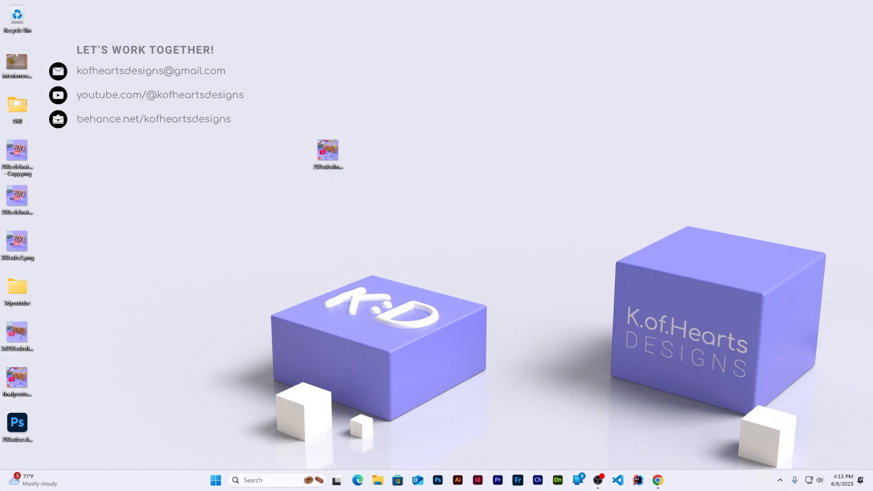
- Go to youtube.com in Chrome and open the Posts section of the signed-in Kofhearts Designs channel
drag(0, 160, 299, 157)
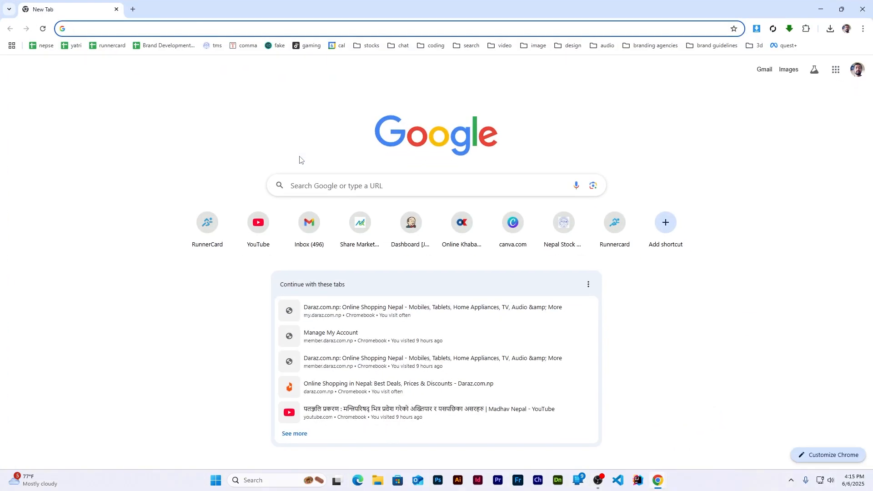
text(youtube.com)
key(Return)
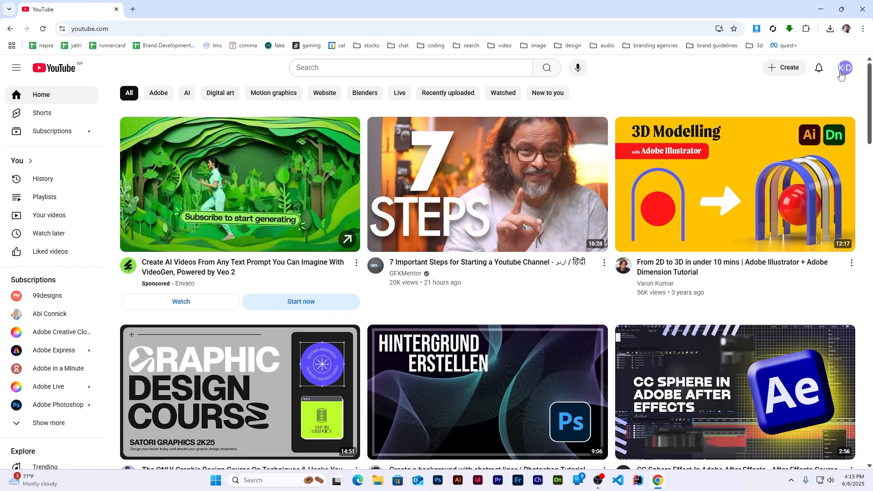
click(845, 72)
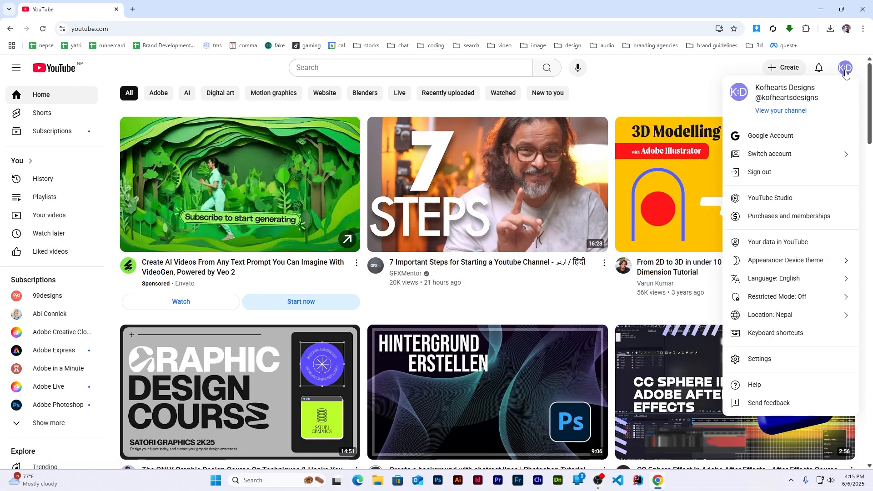
click(846, 73)
click(847, 76)
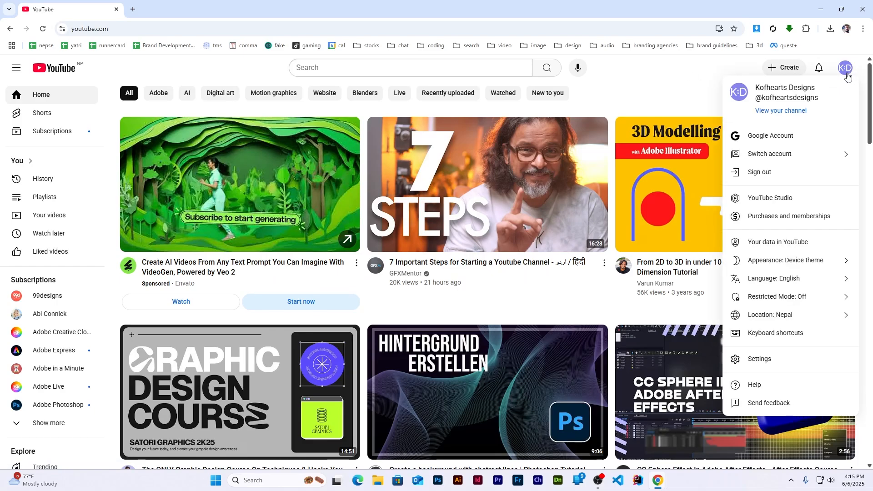
click(783, 111)
click(272, 267)
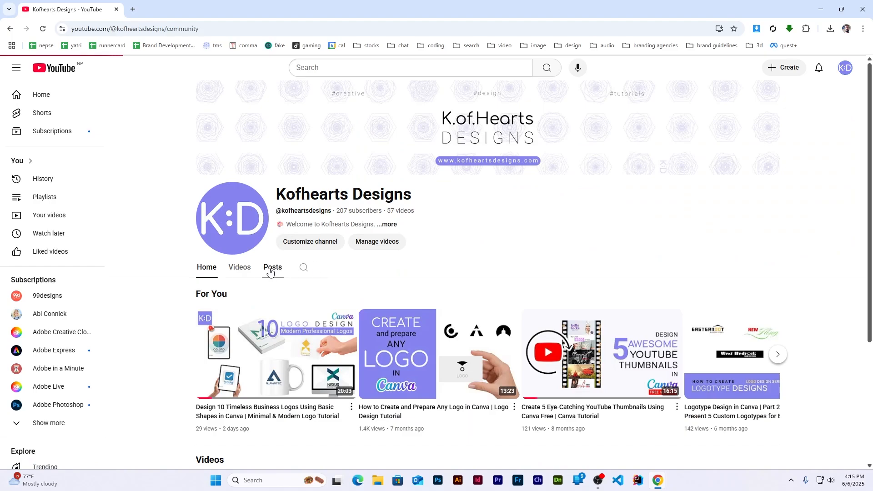
- Start a new image post and add the 200subsfinalready.png picture from the Desktop folder to it
scroll(230, 234, down, 2)
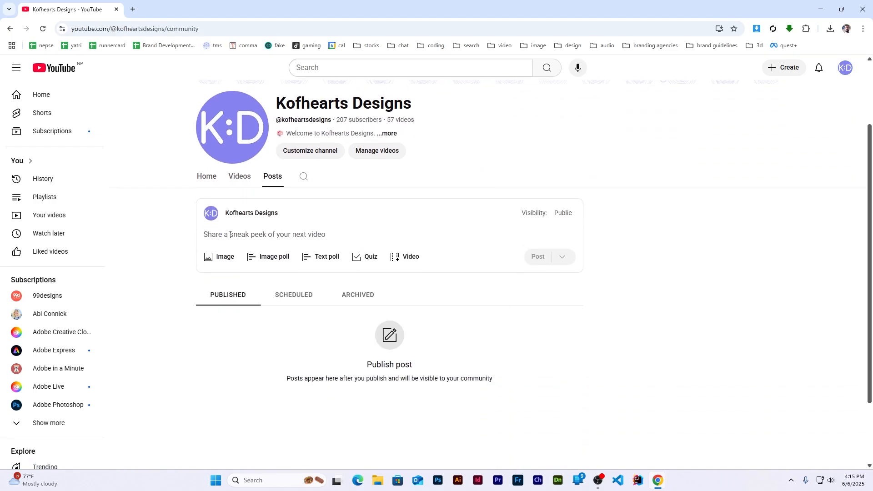
click(223, 256)
click(374, 485)
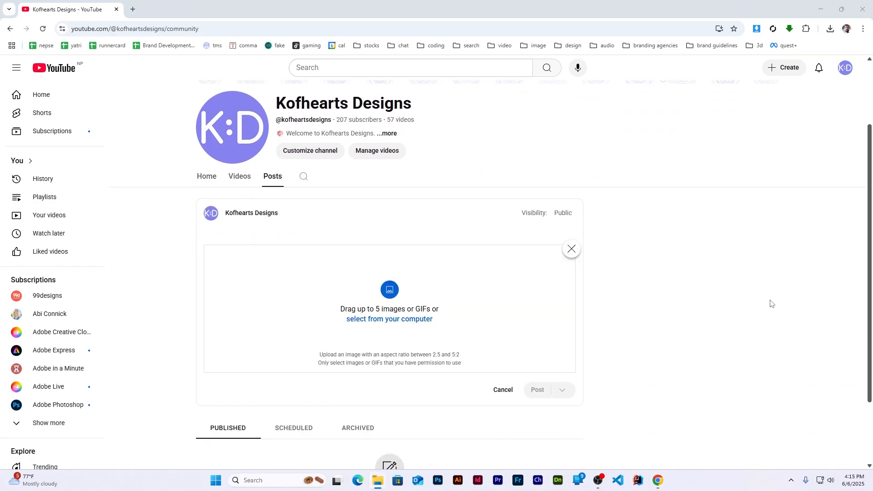
drag(476, 3, 785, 55)
drag(328, 152, 744, 362)
double_click(692, 62)
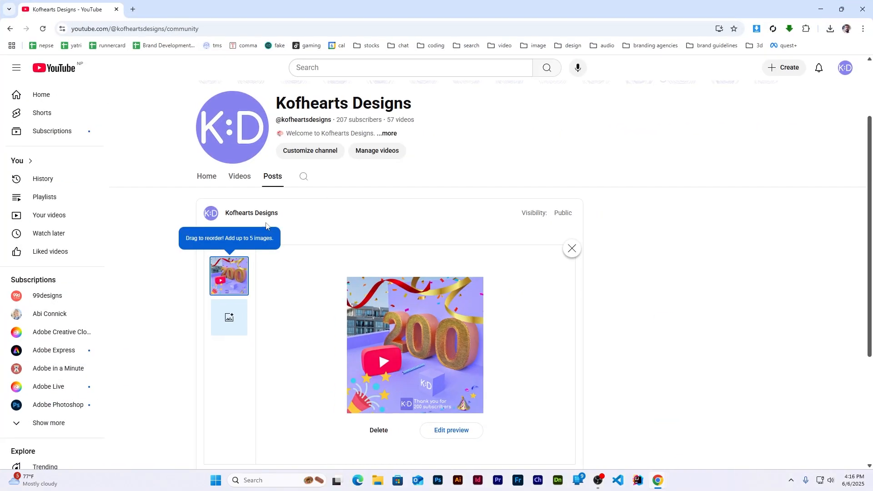
- Caption the post "We have reached 200 subscribers. Thank you for your love and support. I will continue to bring useful graphic design tutorials. See you soon!"
click(331, 237)
scroll(251, 239, down, 4)
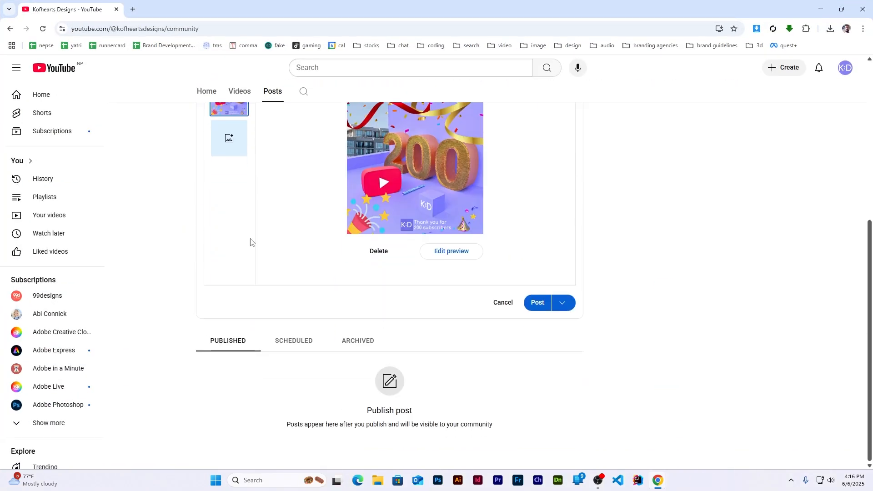
scroll(250, 241, up, 3)
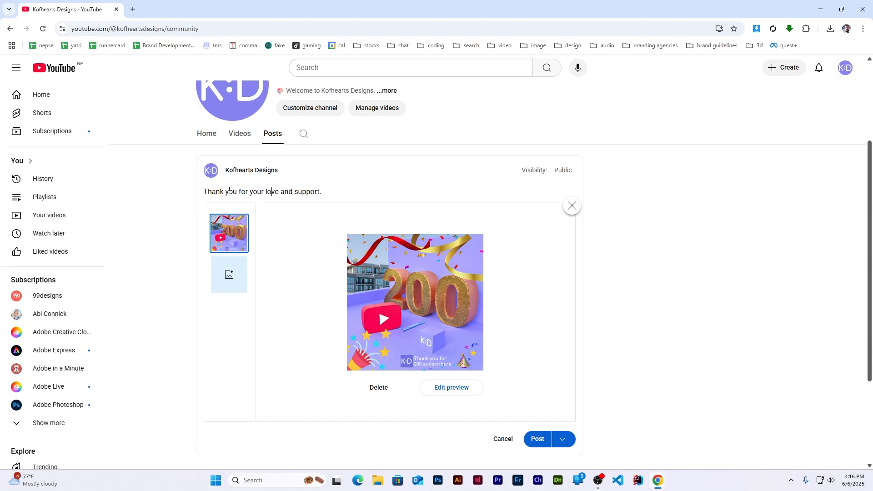
text(We have rea)
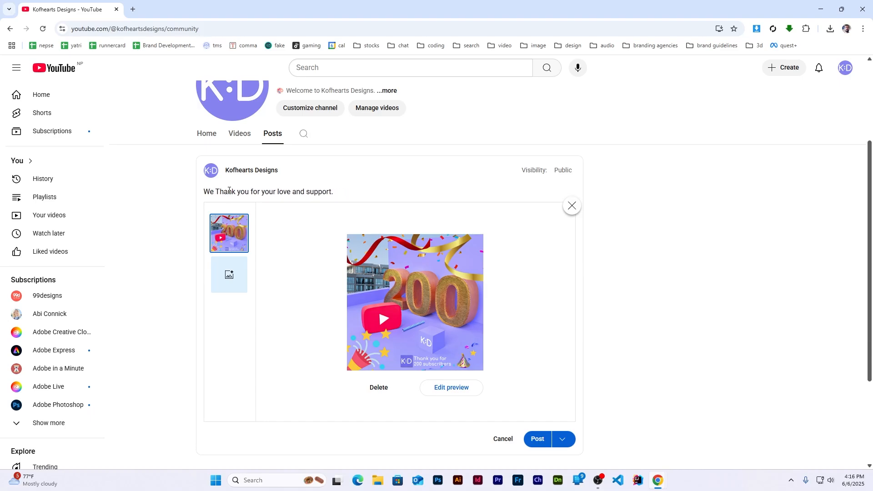
text(ched 200 subscribers.)
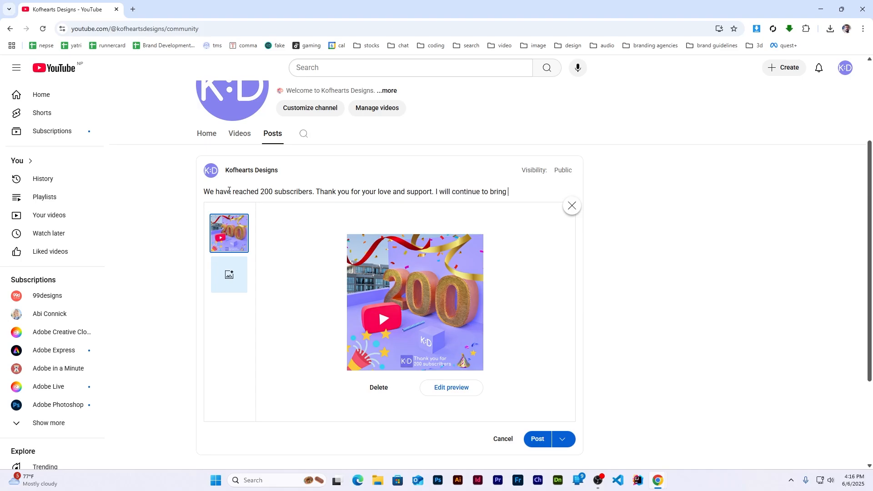
text(ign tutorials. See you soon!)
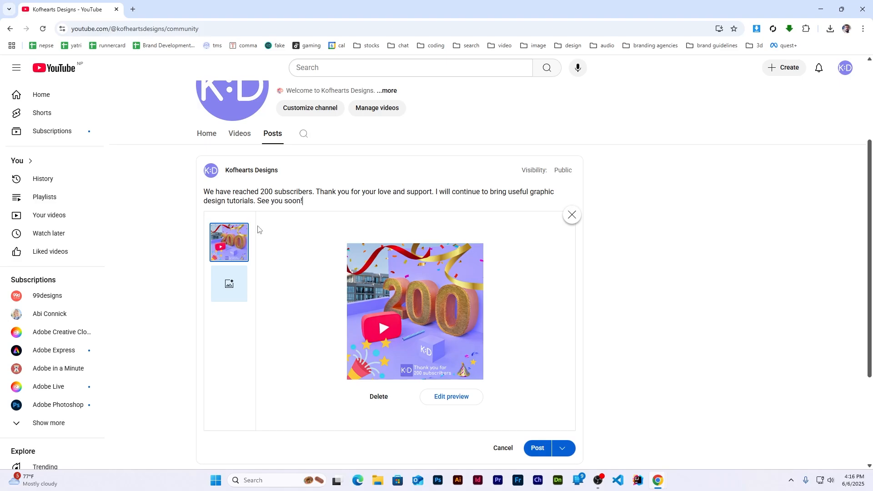
- Publish the post, review it in the channel's posts feed, and return to the channel's home section
scroll(318, 227, down, 2)
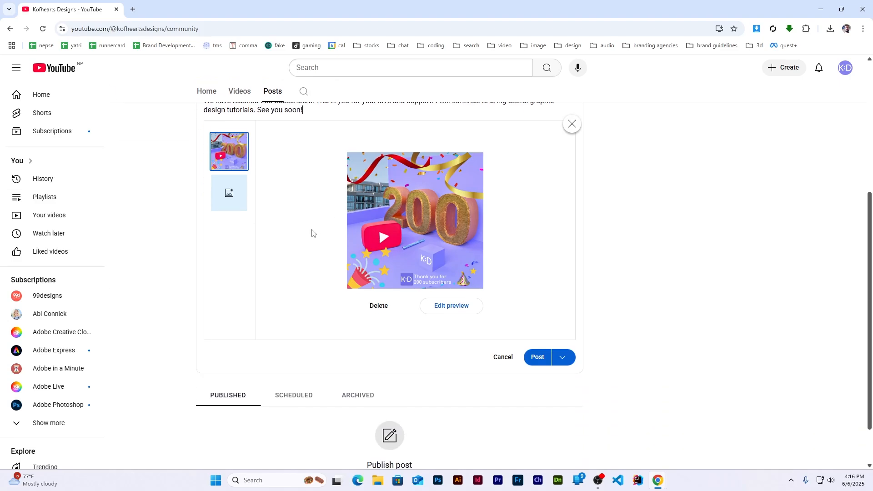
scroll(312, 233, down, 1)
click(534, 305)
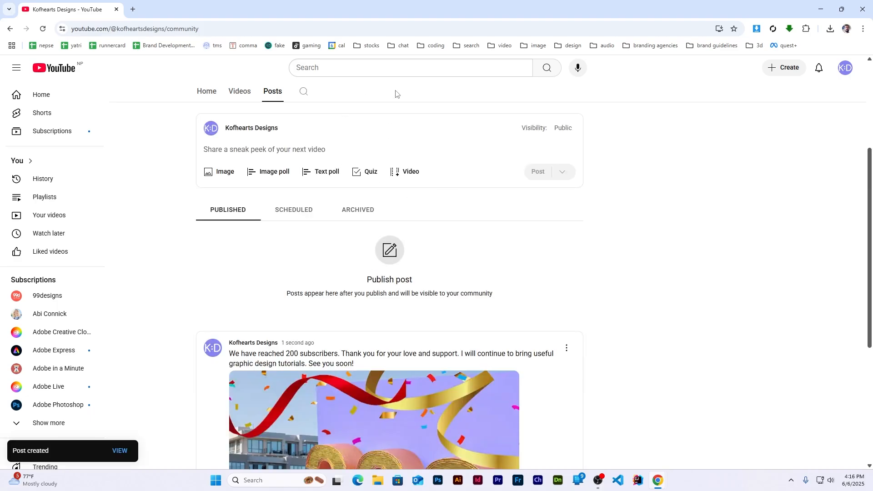
scroll(469, 245, down, 5)
scroll(410, 263, up, 3)
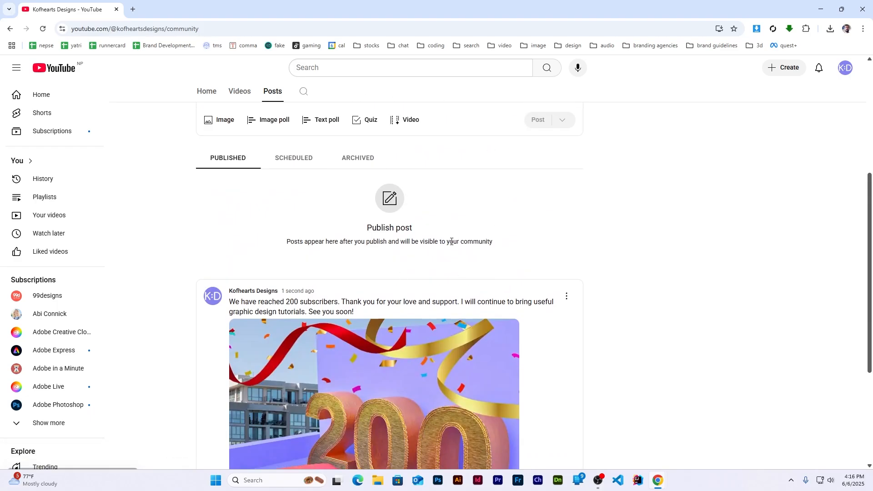
scroll(404, 257, down, 3)
scroll(395, 264, up, 8)
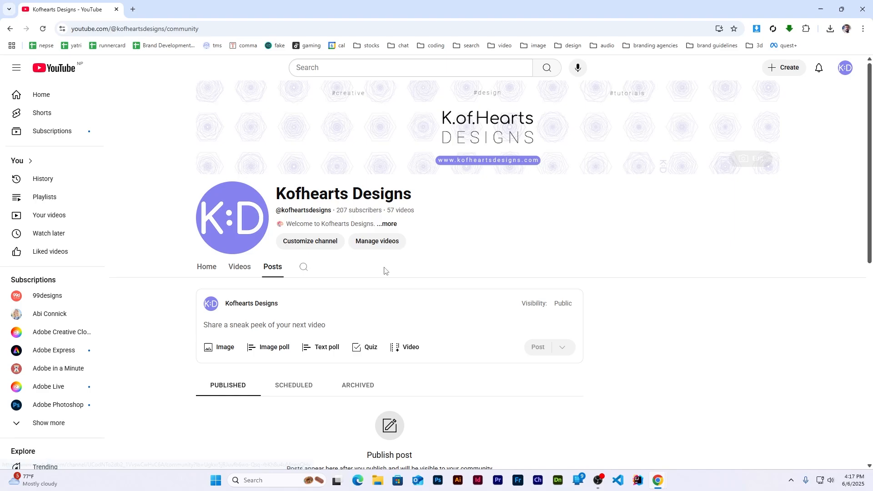
click(207, 267)
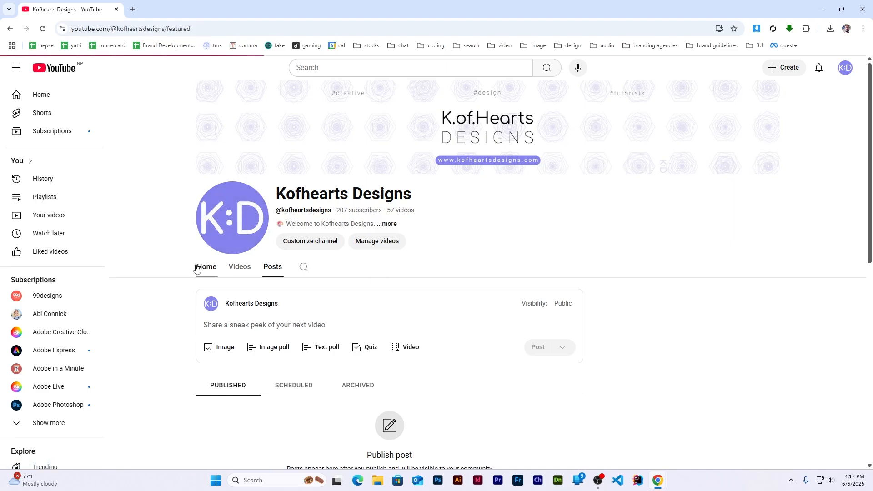
- Open YouTube in a new Incognito window and search for "kofheartsdesigns"
click(862, 29)
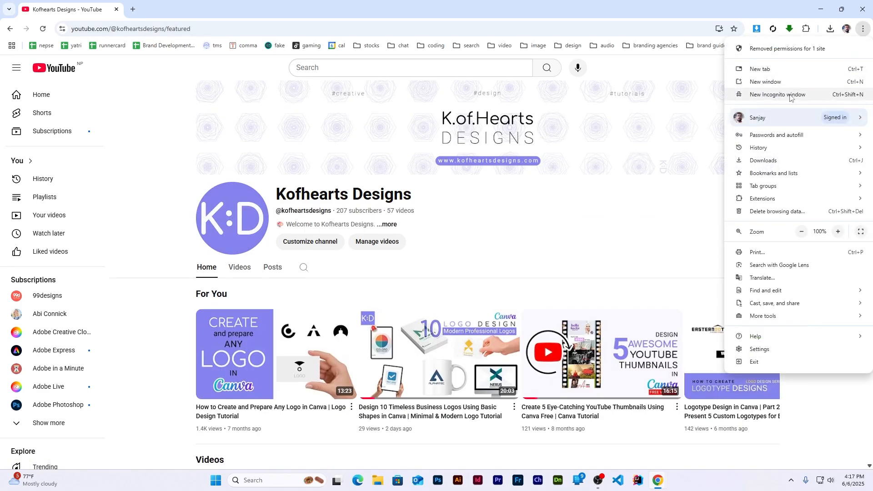
click(773, 42)
text(y)
key(Return)
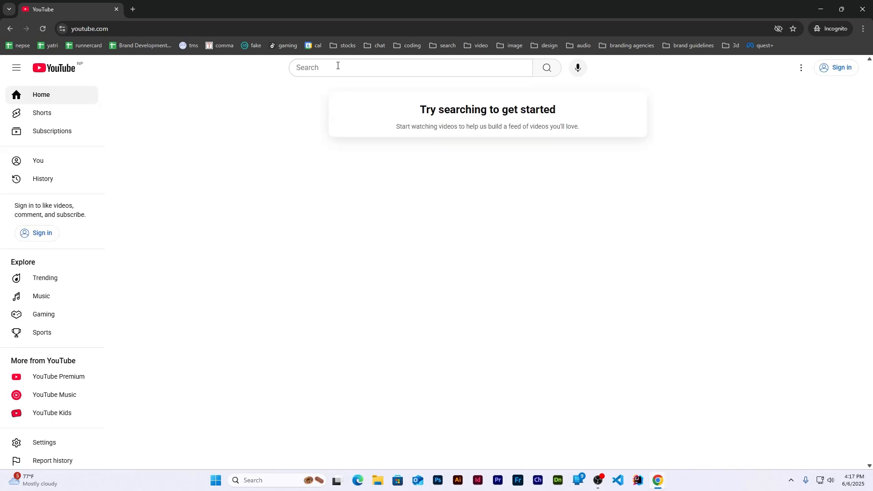
click(337, 65)
text(kofheartsdesigns)
key(Return)
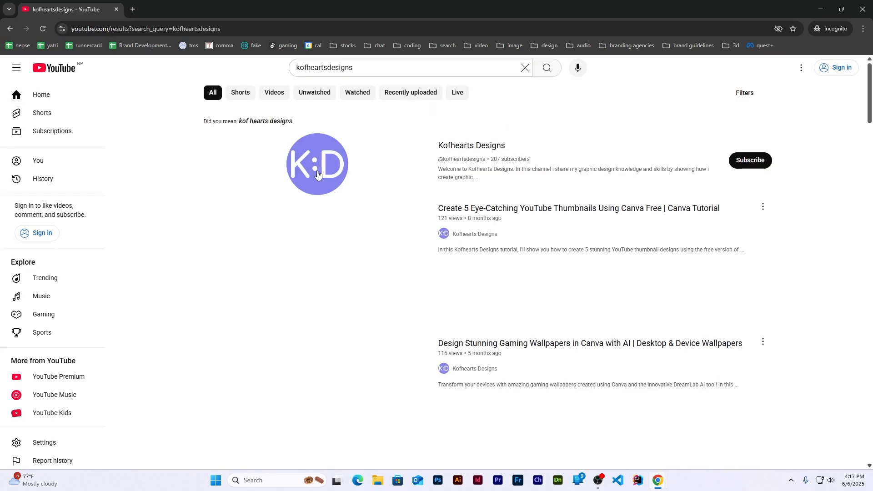
- Check the published post in the Kofhearts Designs channel's Posts section as a signed-out visitor and close the Incognito window
click(460, 150)
click(272, 267)
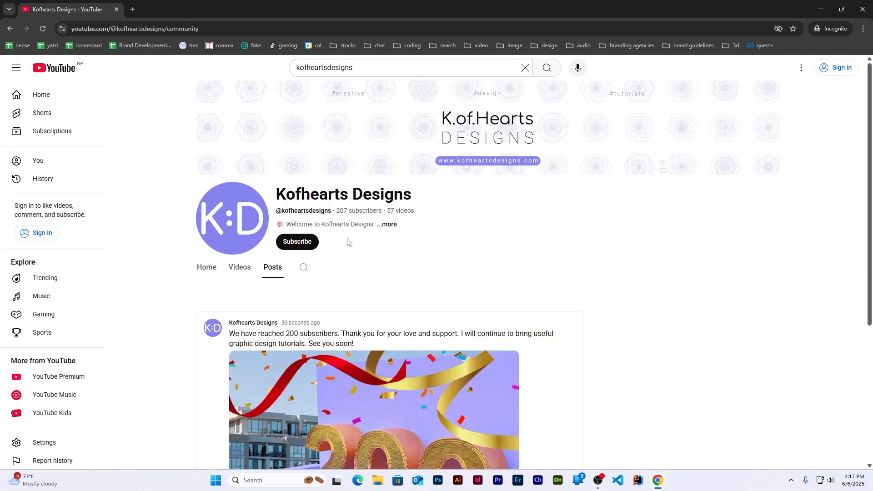
scroll(346, 272, down, 5)
click(863, 9)
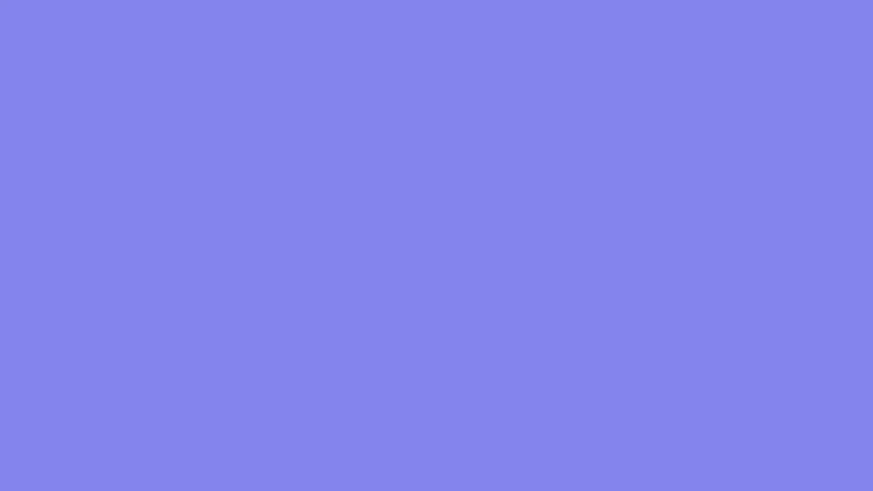